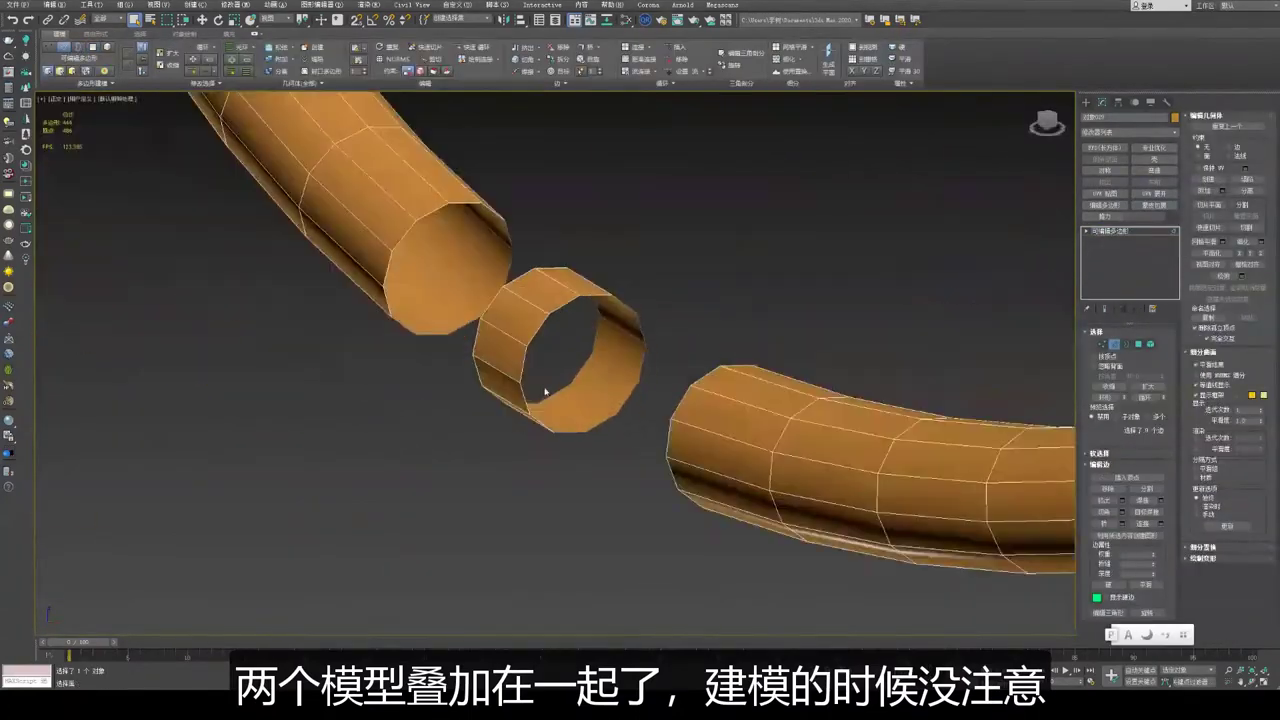
Step: Bring up the vertex editing options for the rattan tube in Editable Poly
right_click(566, 371)
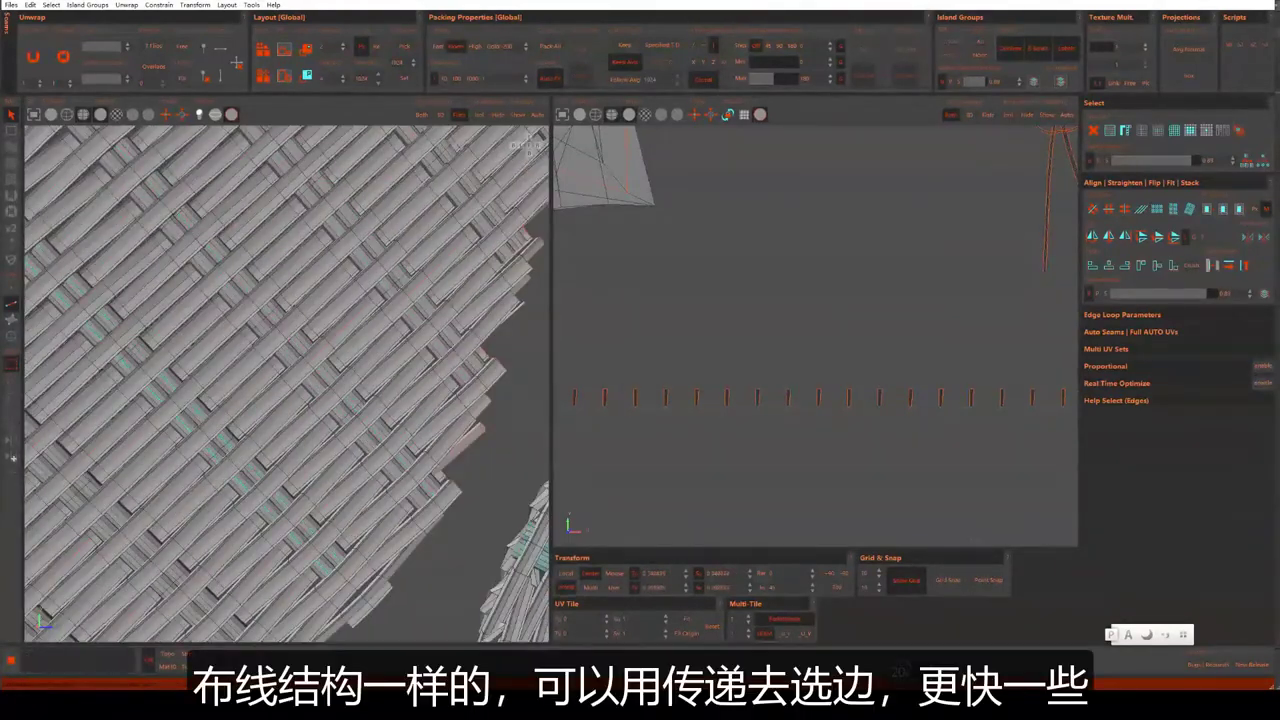
Step: Zoom out to review the unwrapped rattan strips
scroll(286, 384, "down", 2)
scroll(286, 384, "down", 2)
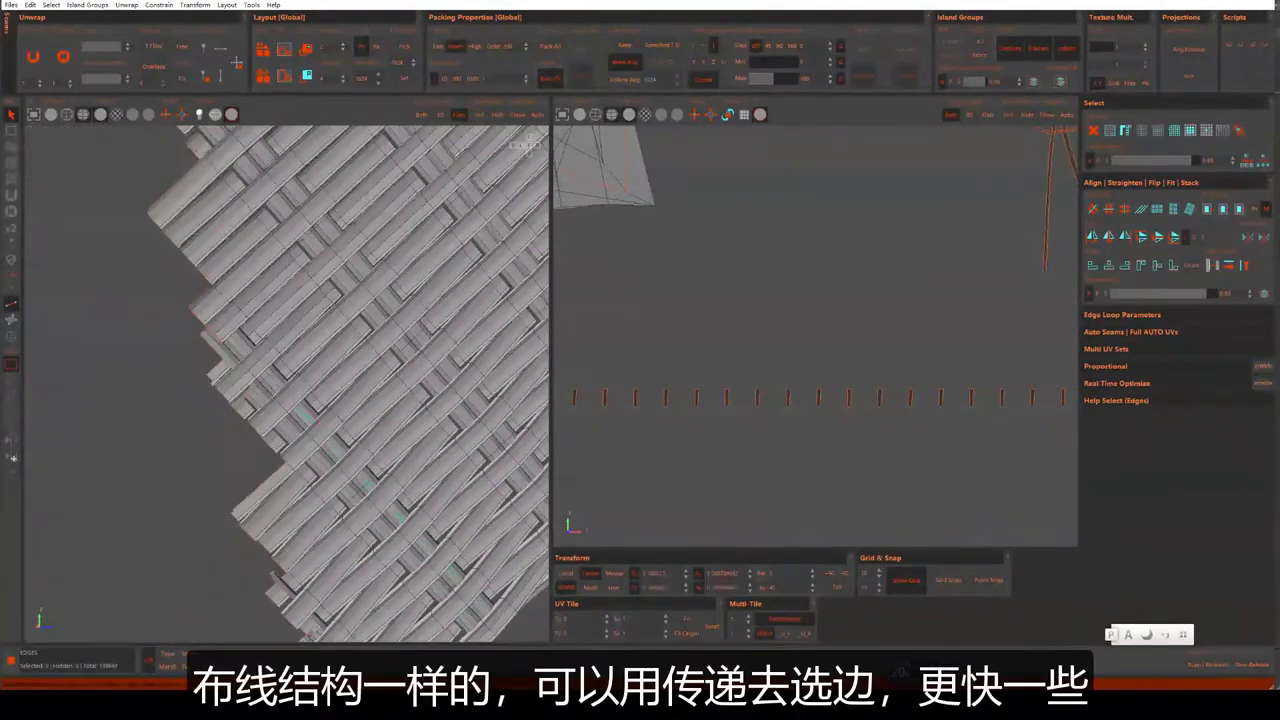
scroll(286, 384, "down", 2)
scroll(286, 384, "down", 3)
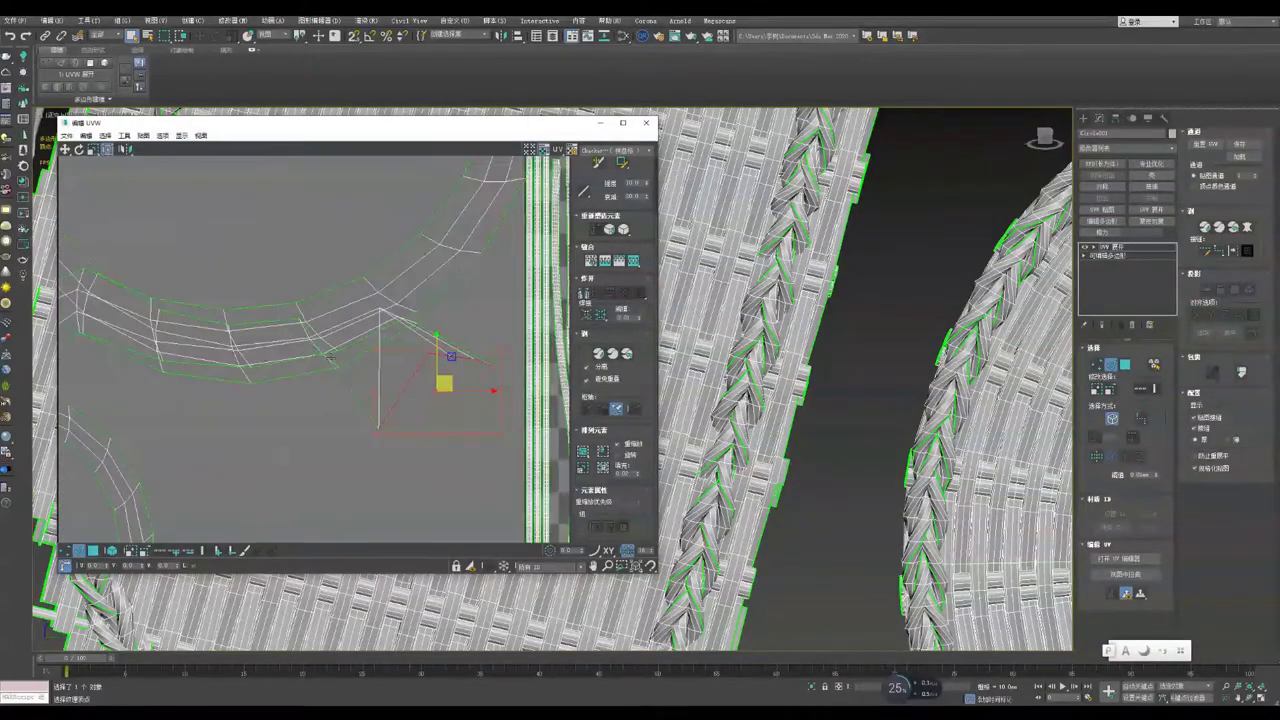
Step: Relax the ring UV islands, zoom out to check the tile, and select all UVs with Ctrl+A
scroll(316, 436, "down", 5)
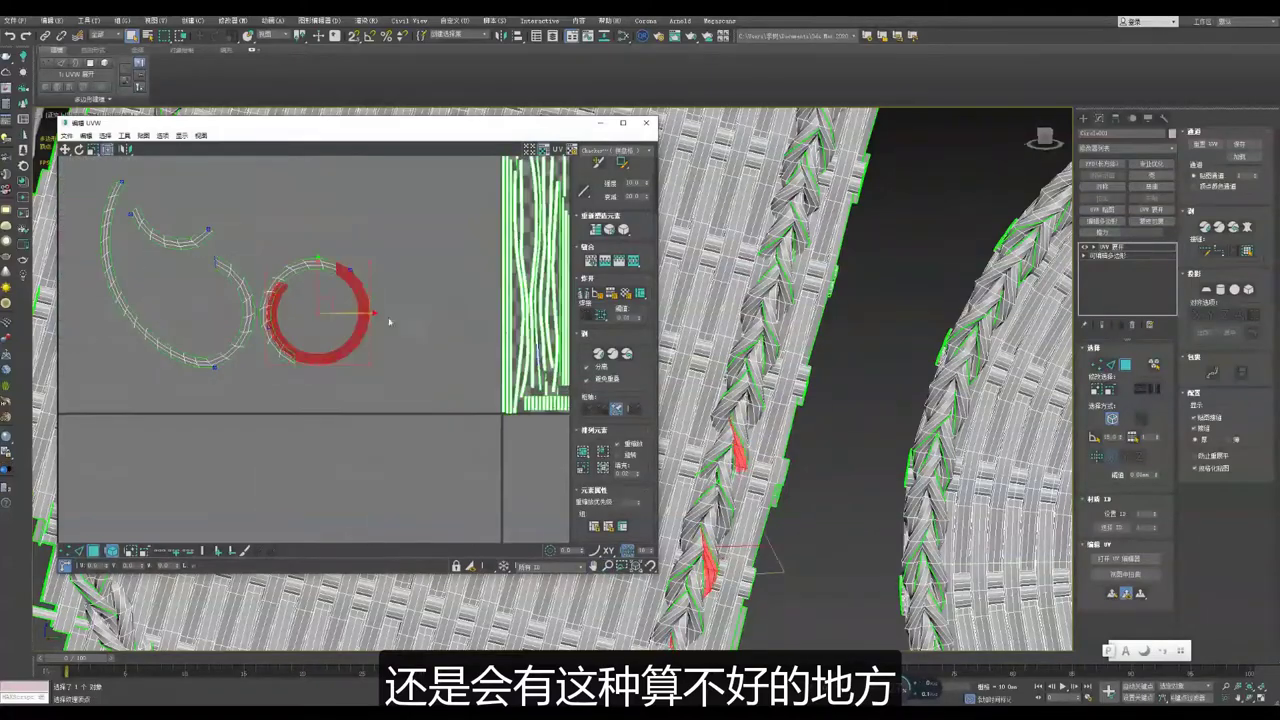
scroll(384, 337, "down", 3)
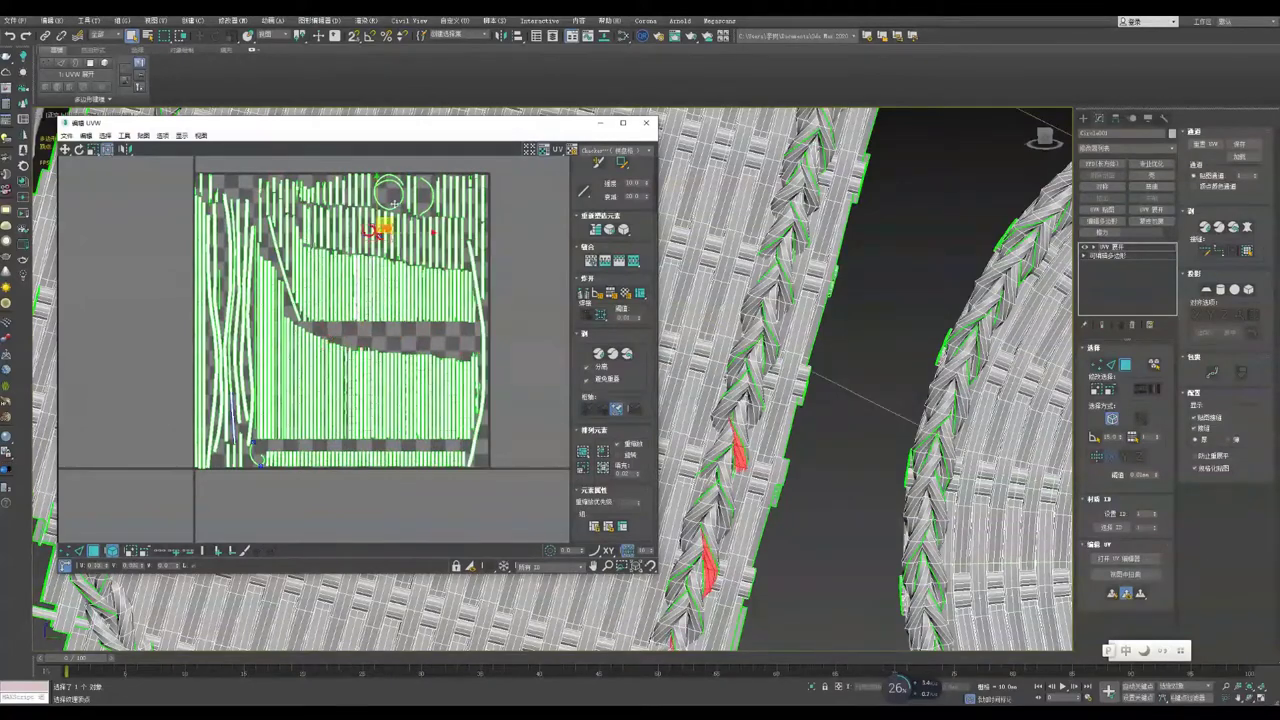
middle_click_drag(395, 204, 389, 236)
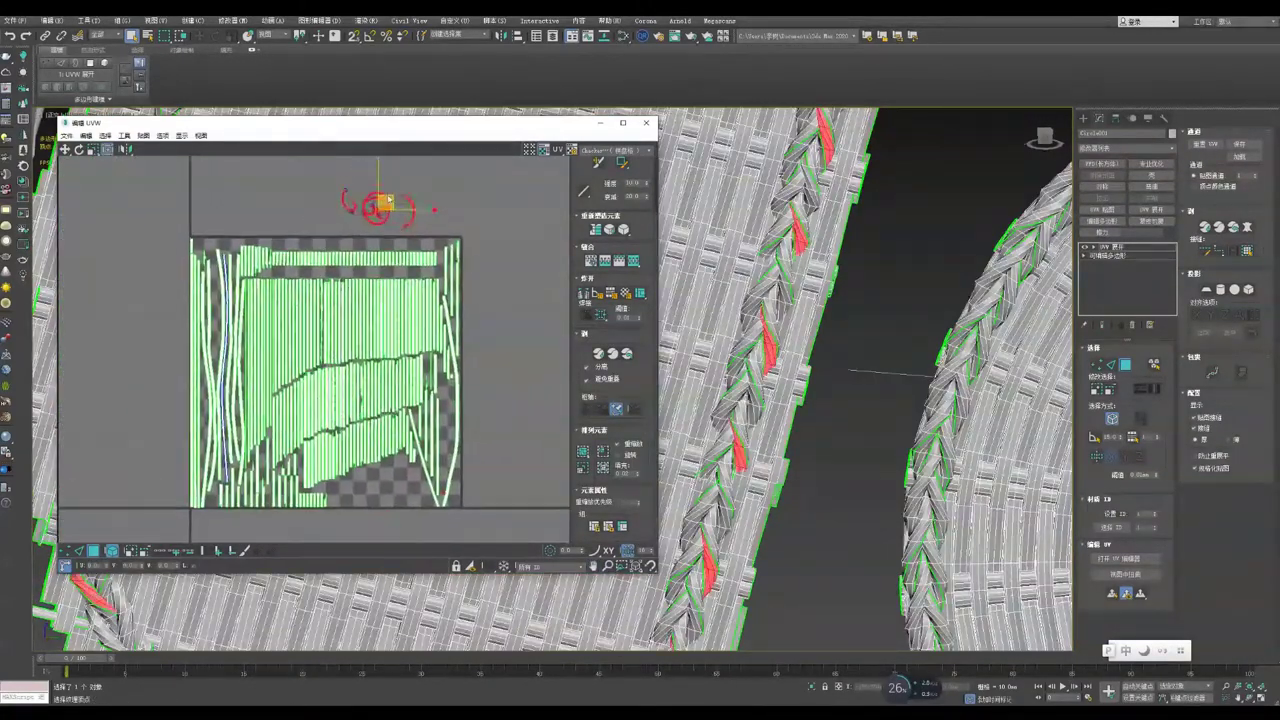
scroll(384, 490, "up", 2)
scroll(340, 400, "down", 3)
key("ctrl+a")
scroll(340, 400, "down", 1)
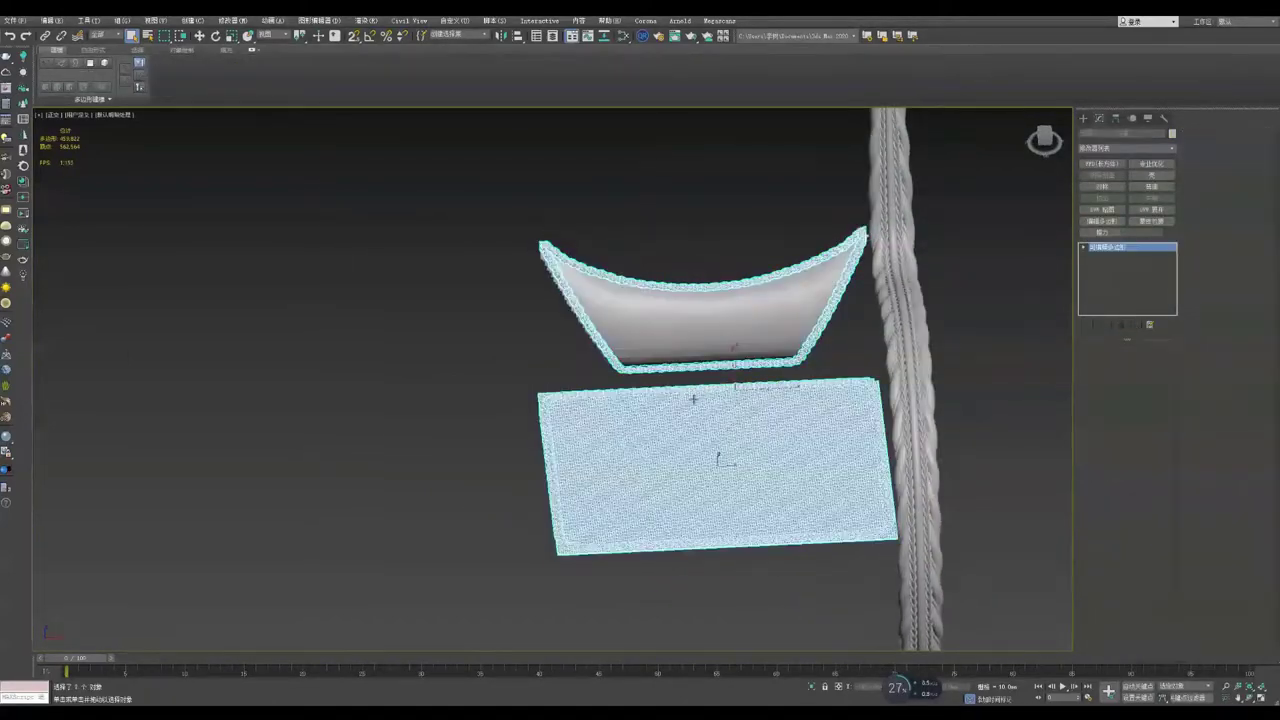
Step: Add an Unwrap UVW modifier to the seat panel and open its UV island in an enlarged editor
left_click(1105, 223)
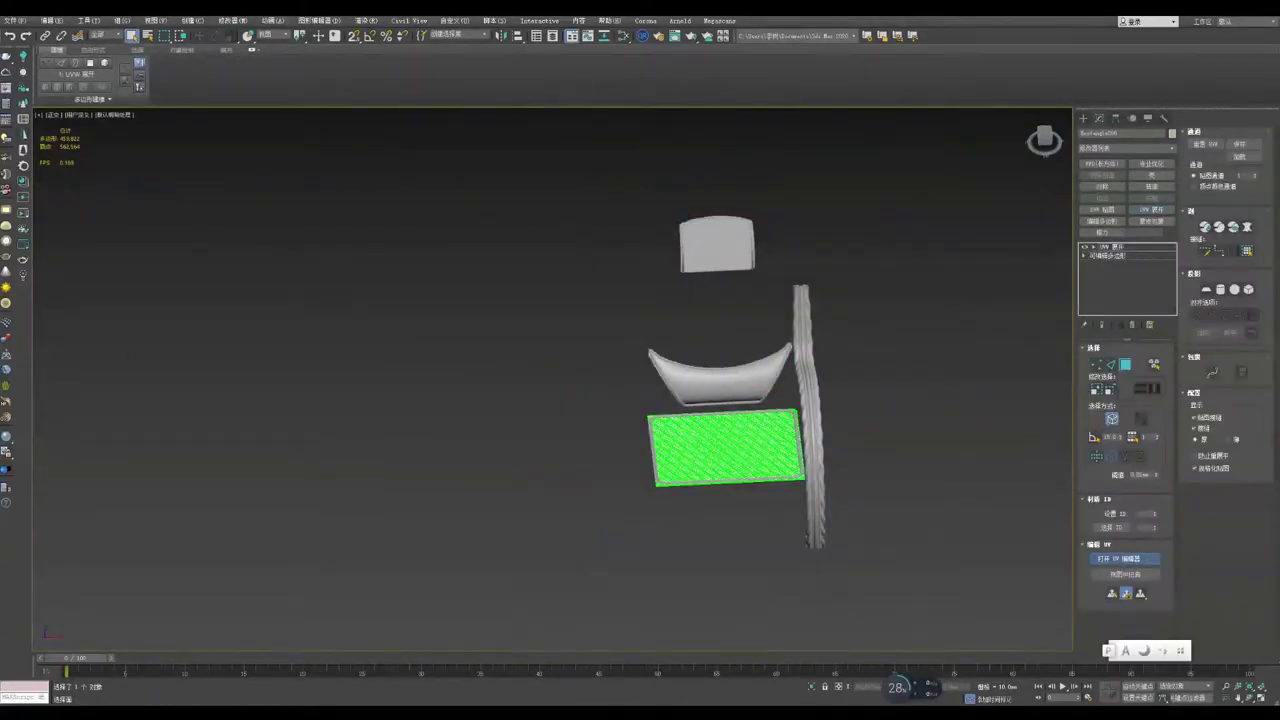
left_click(1125, 558)
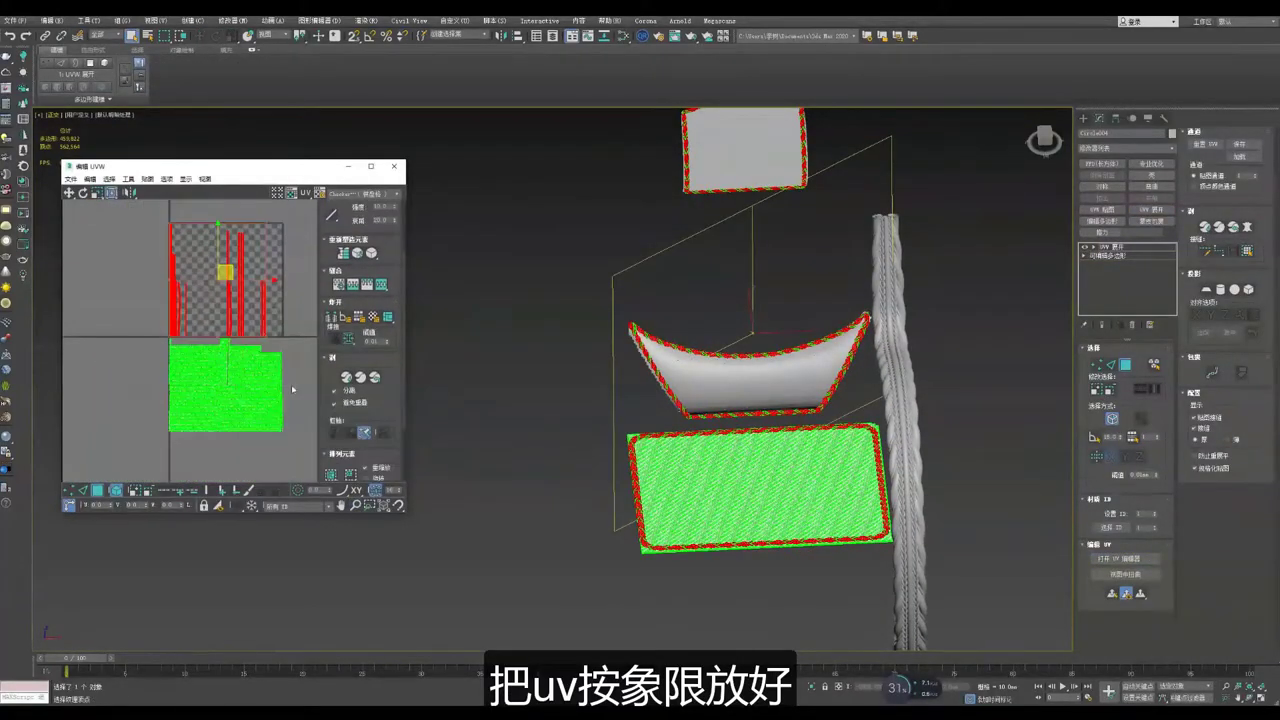
left_click(258, 377, "ctrl")
scroll(332, 395, "down", 2)
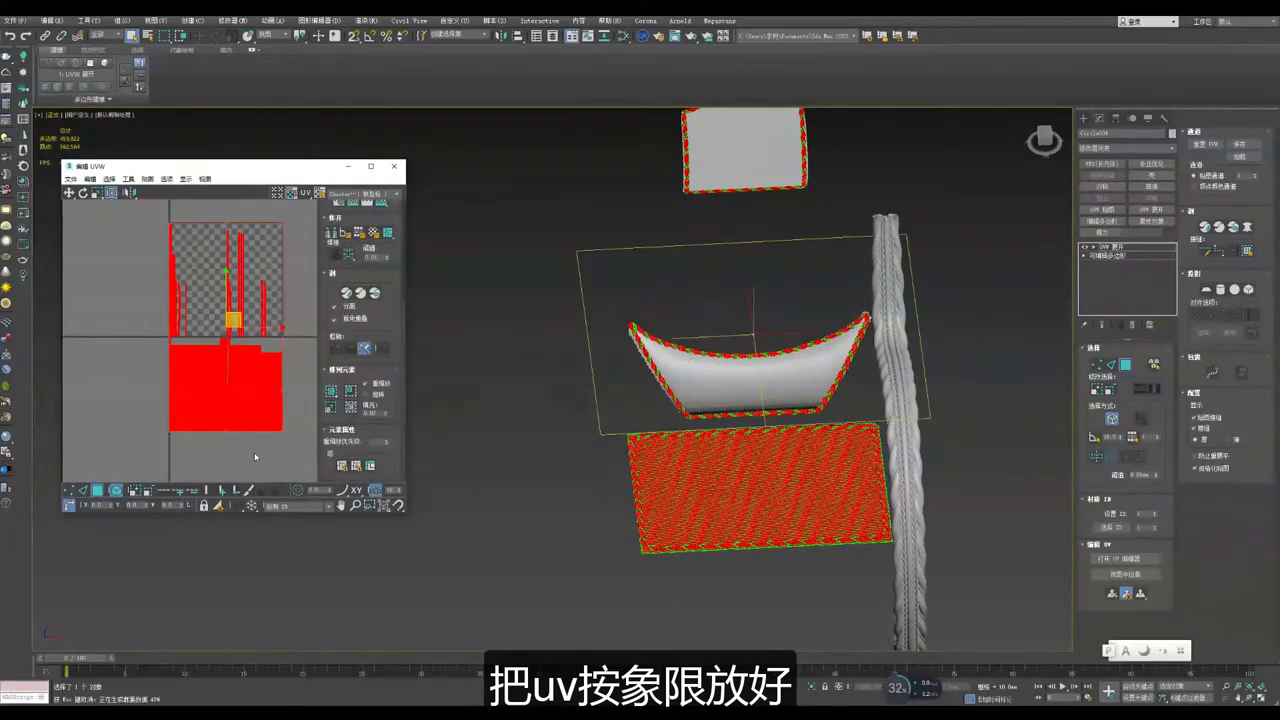
left_click_drag(421, 525, 672, 648)
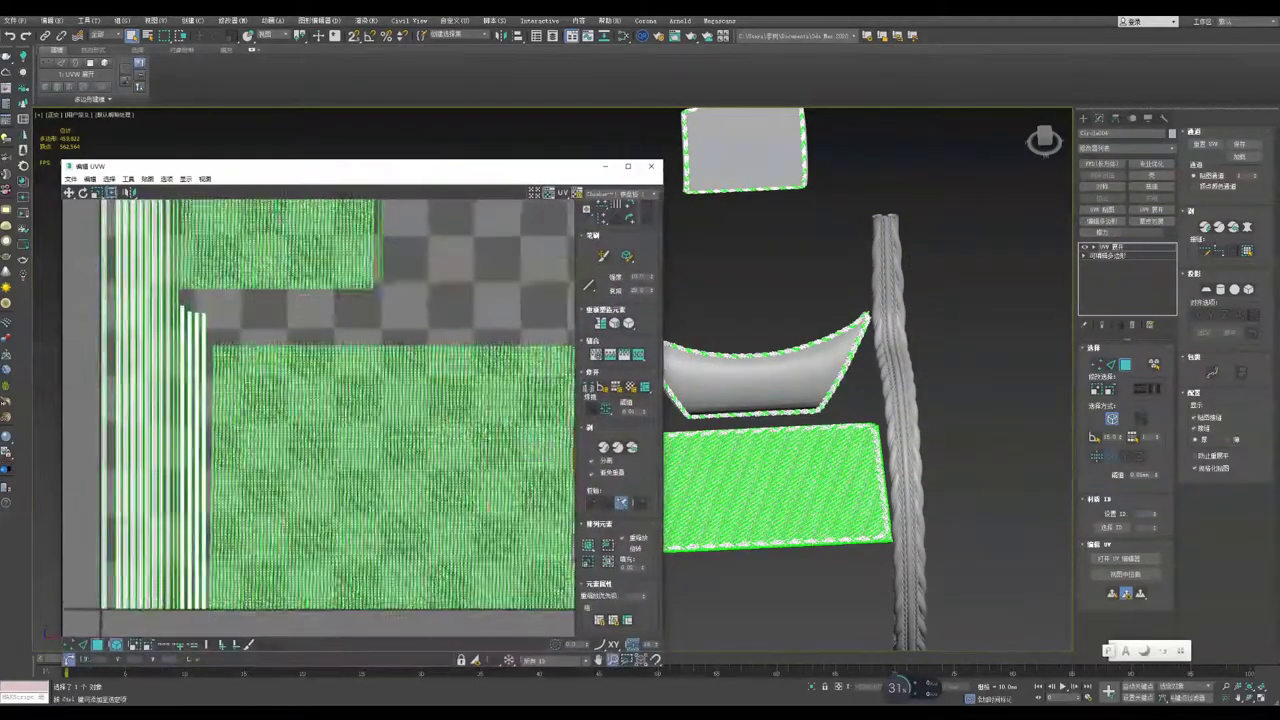
Step: Magnify and shift the long UV strips sideways to rearrange them
middle_click_drag(312, 404, 323, 296, "ctrl+alt")
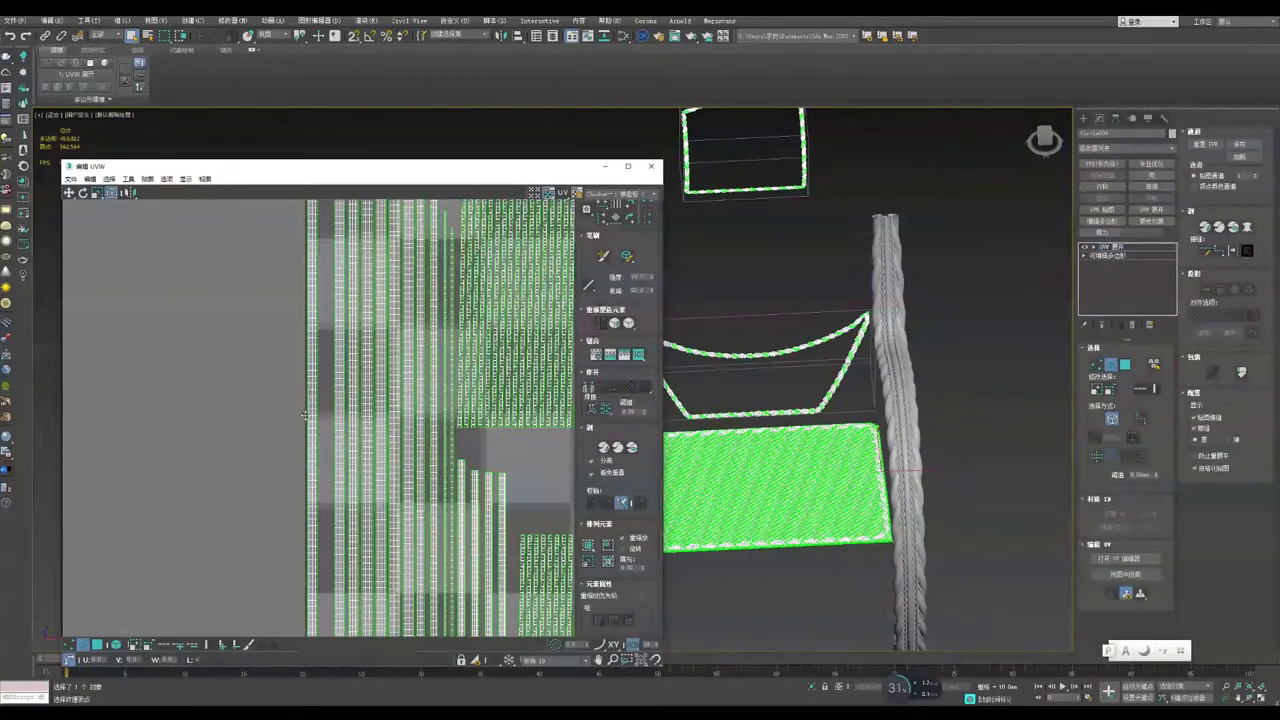
scroll(305, 415, "up", 2)
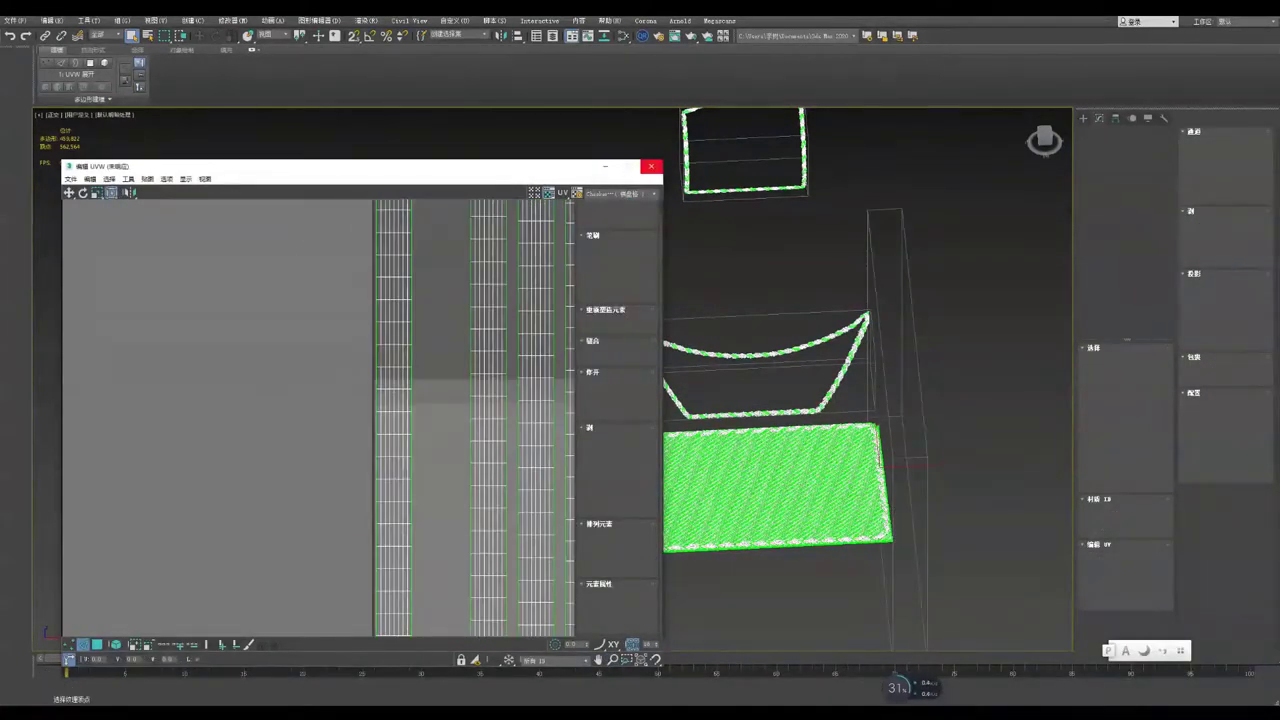
left_click_drag(377, 372, 474, 357)
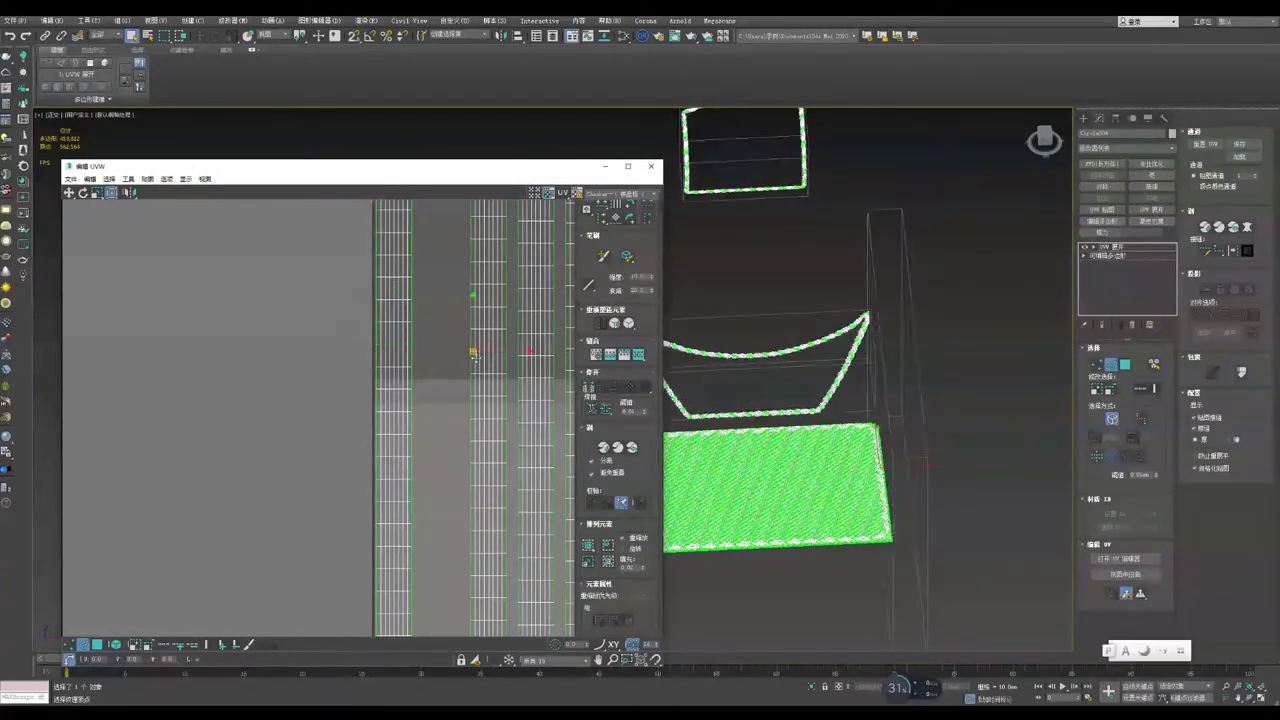
scroll(329, 318, "up", 3)
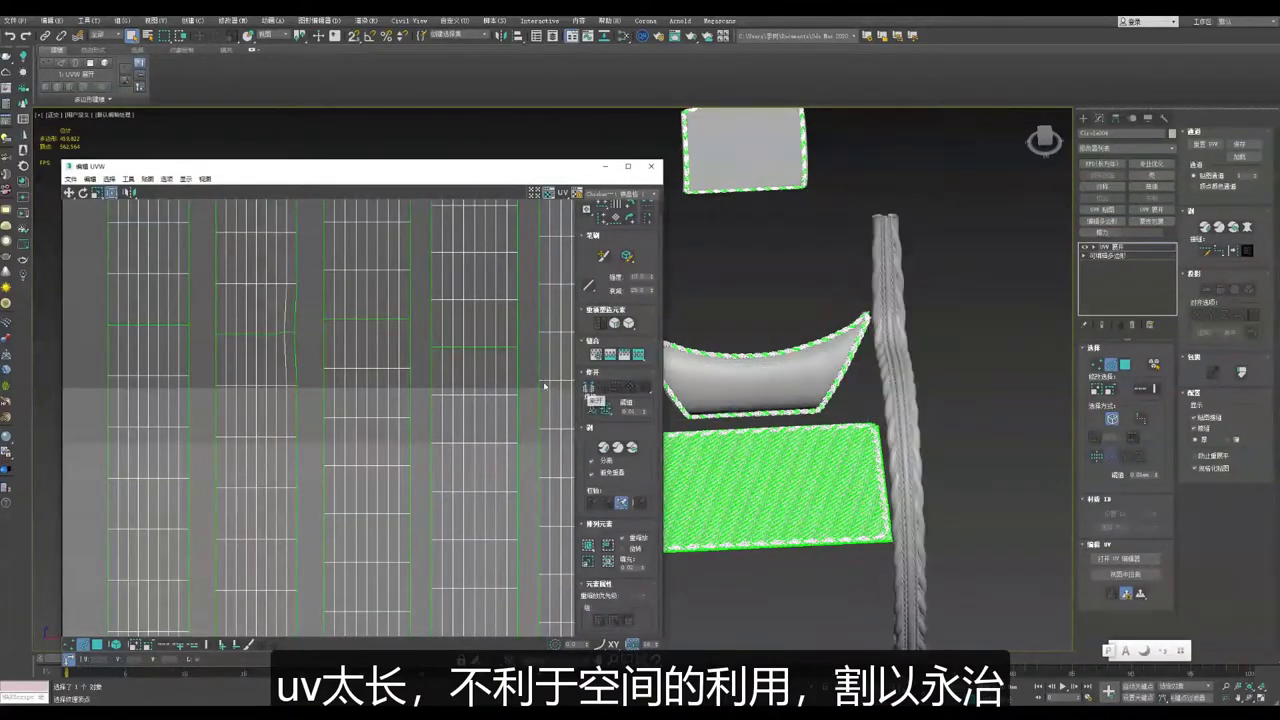
left_click(546, 417)
scroll(546, 417, "up", 3)
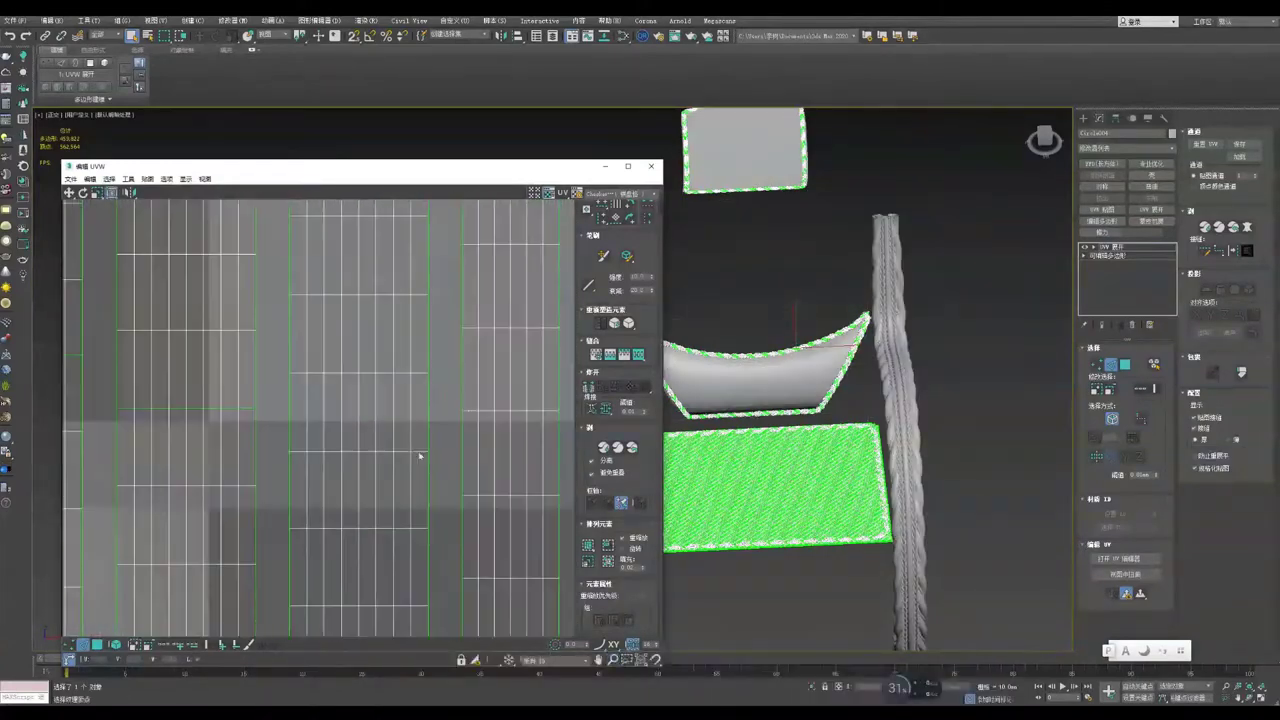
scroll(536, 473, "down", 4)
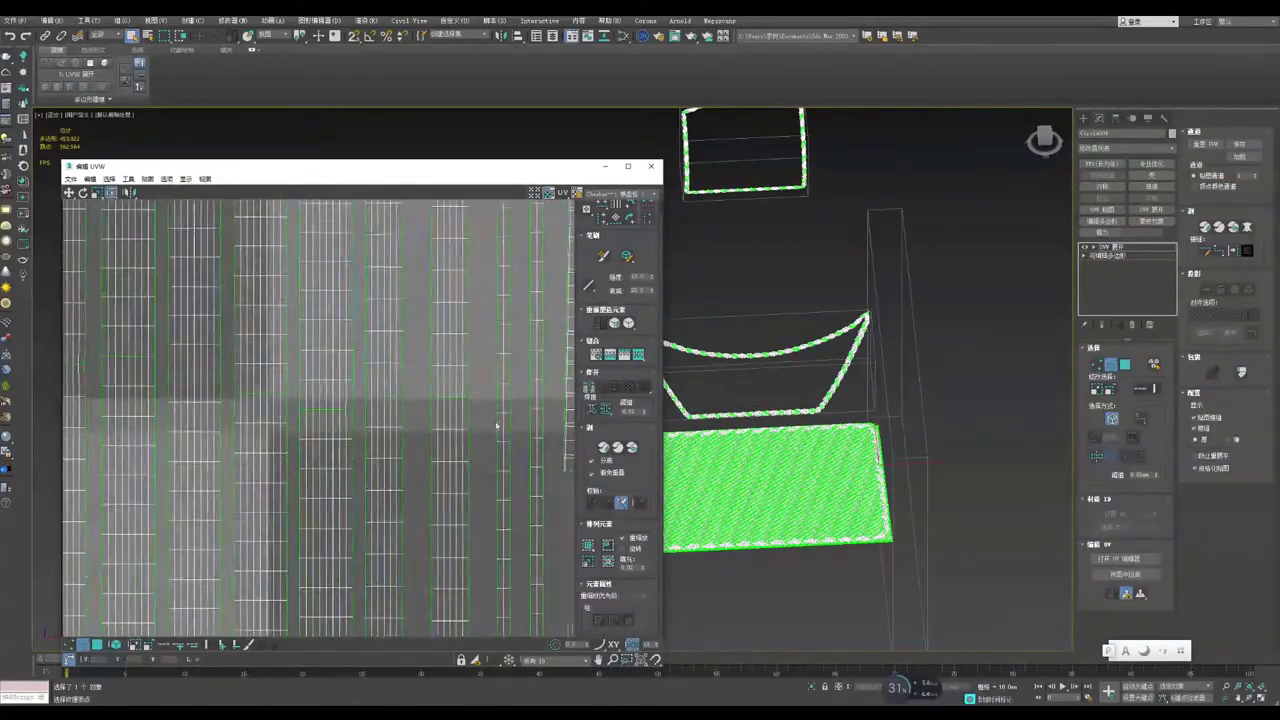
scroll(391, 406, "up", 4)
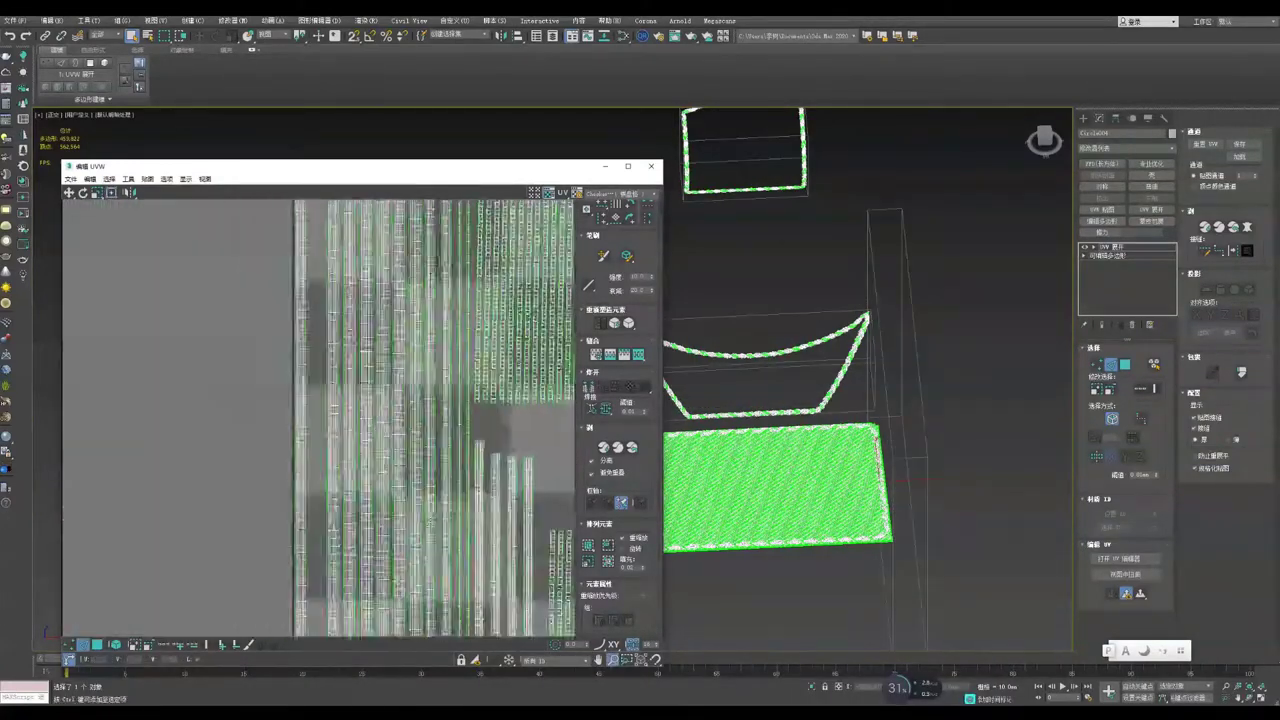
scroll(391, 406, "down", 6)
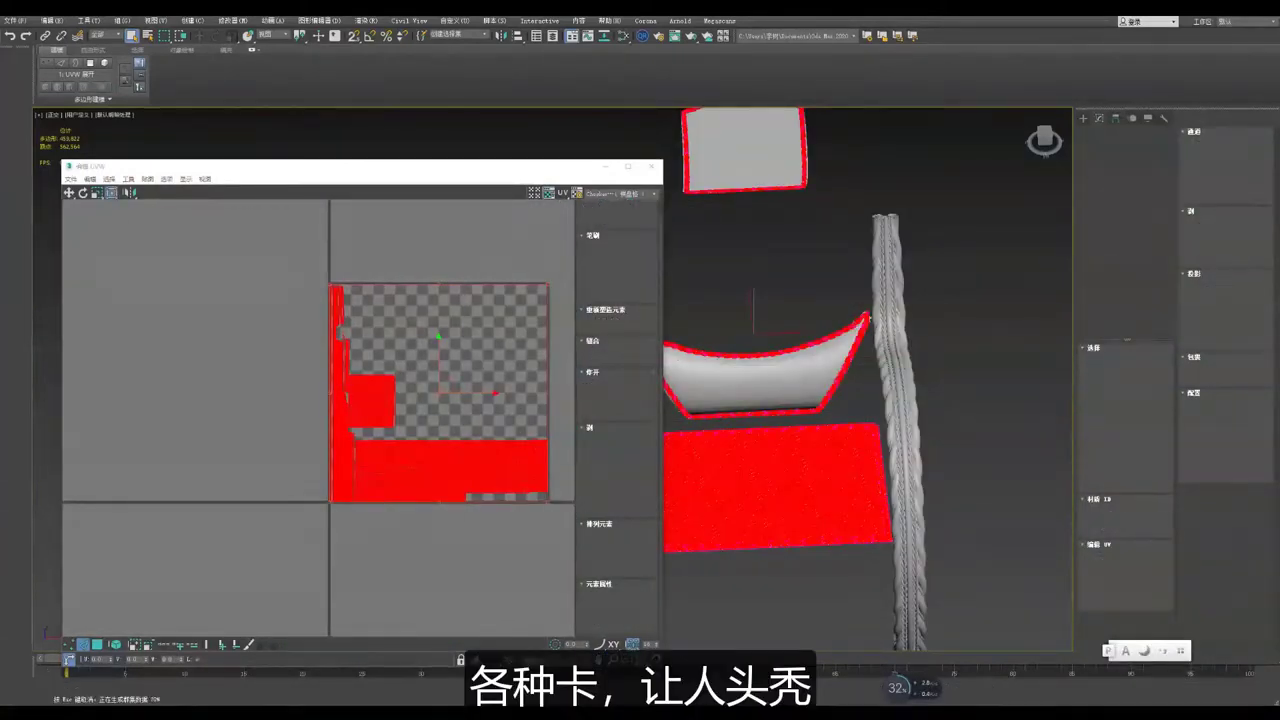
scroll(306, 364, "up", 5)
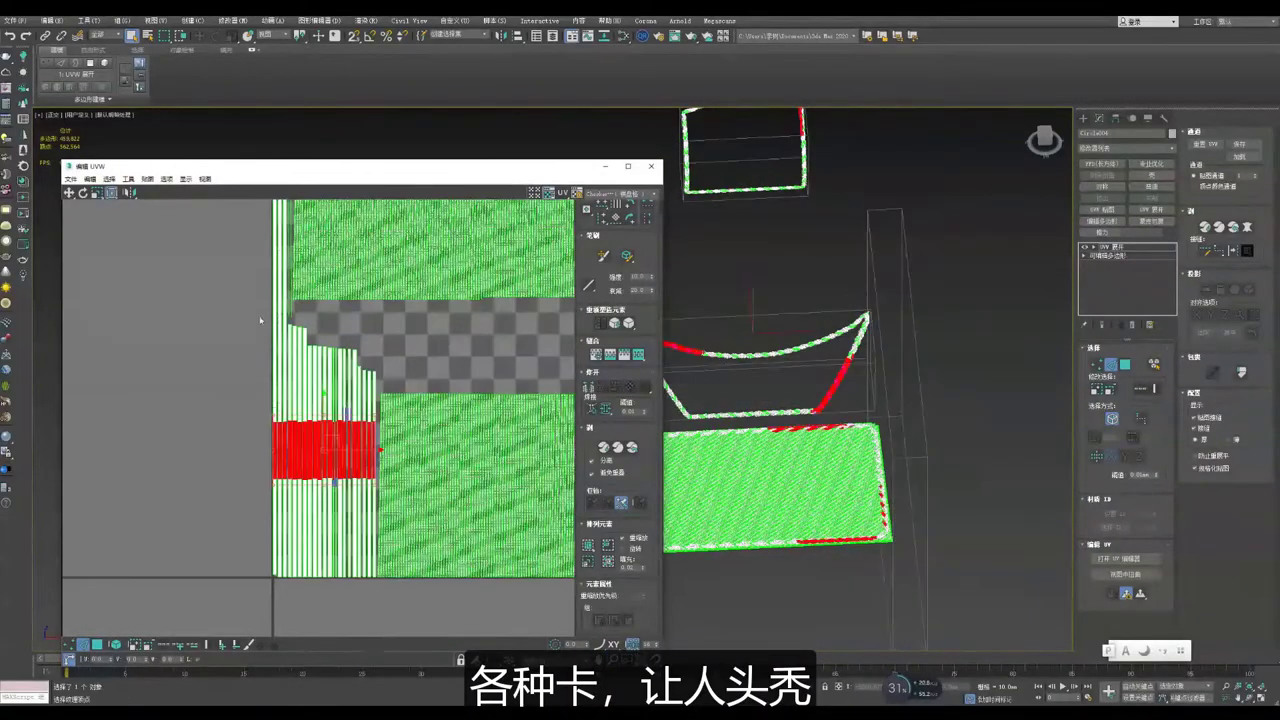
scroll(306, 364, "down", 5)
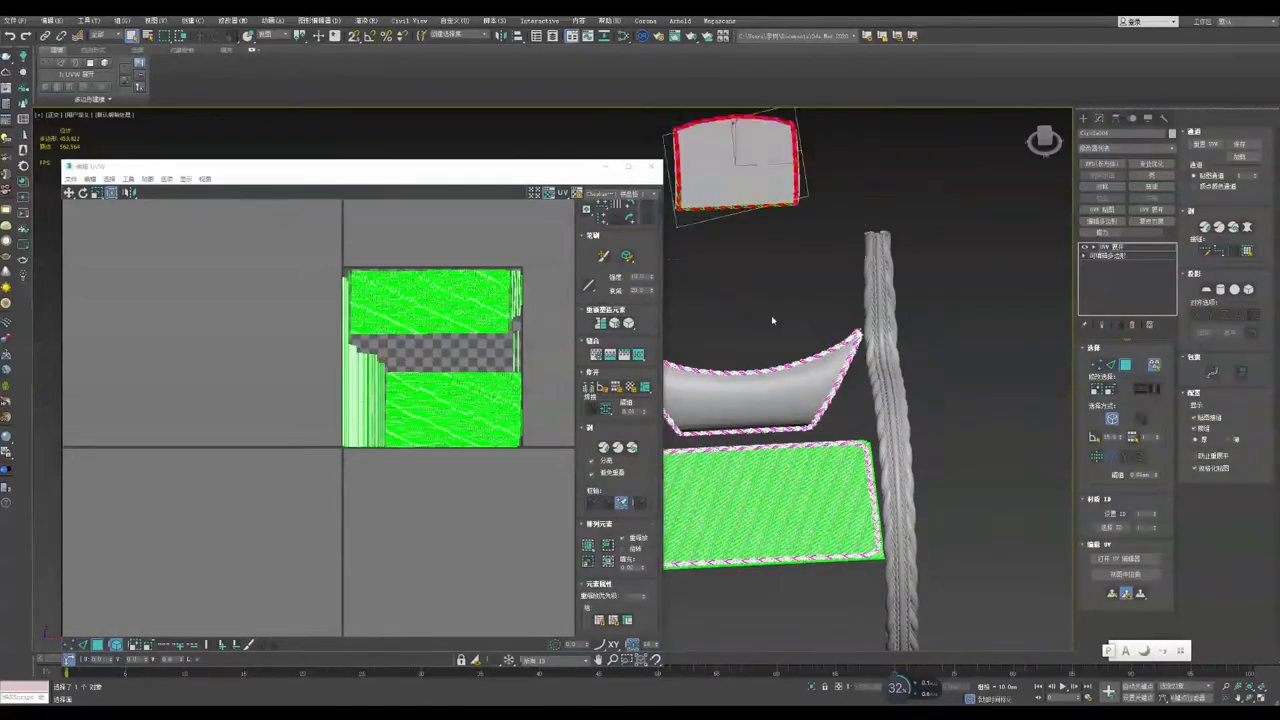
scroll(944, 410, "up", 2)
Step: Select all seat panel faces and finish packing its UV islands into one quadrant
middle_click_drag(944, 410, 1022, 515, "alt")
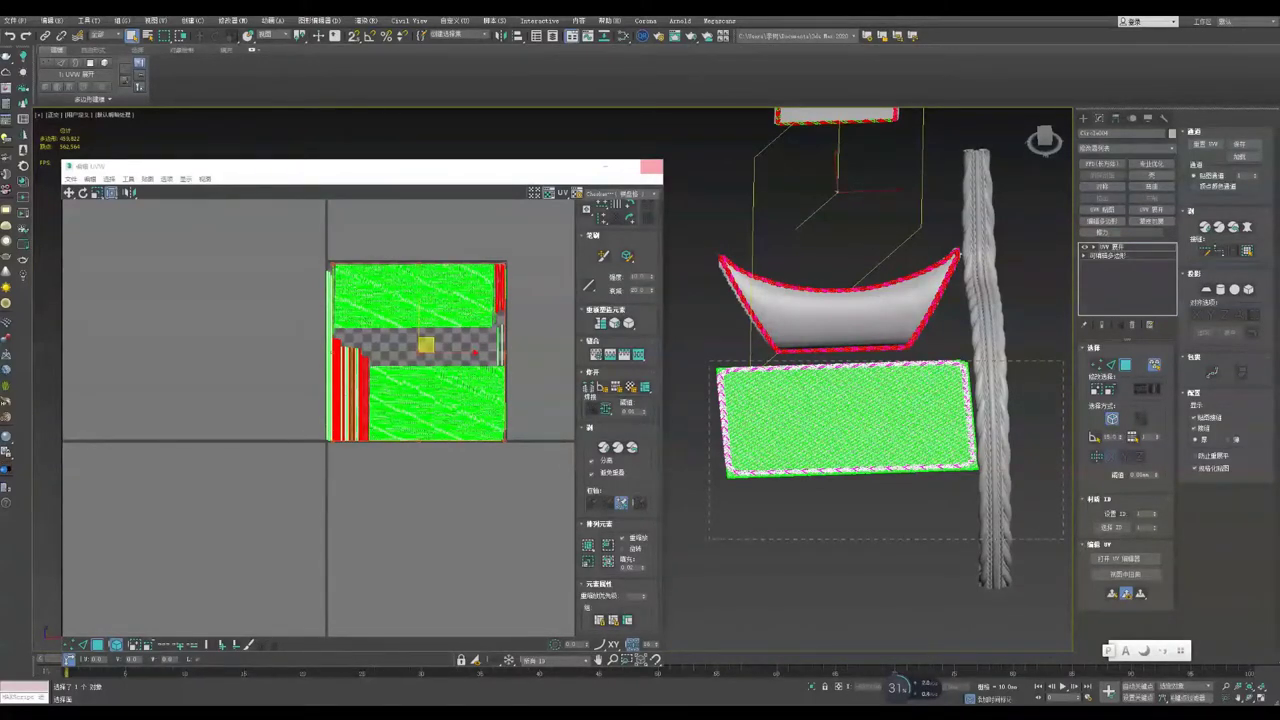
left_click(898, 490)
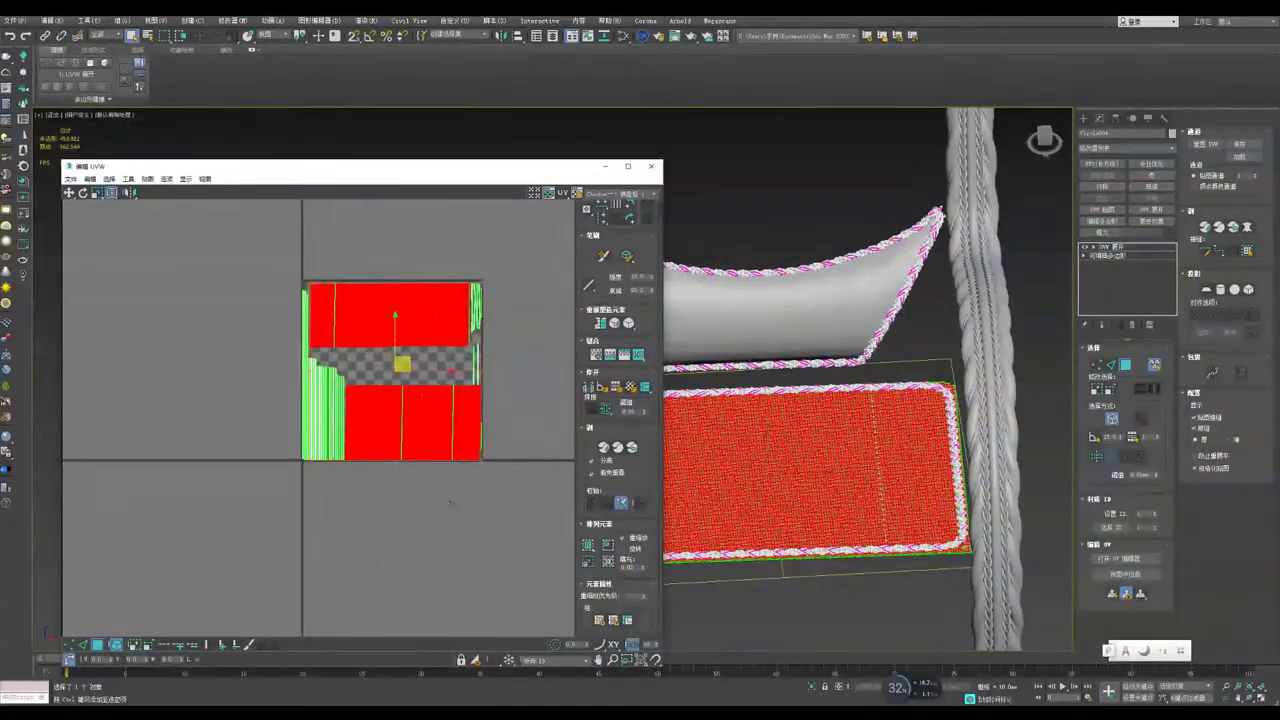
middle_click_drag(450, 503, 493, 535)
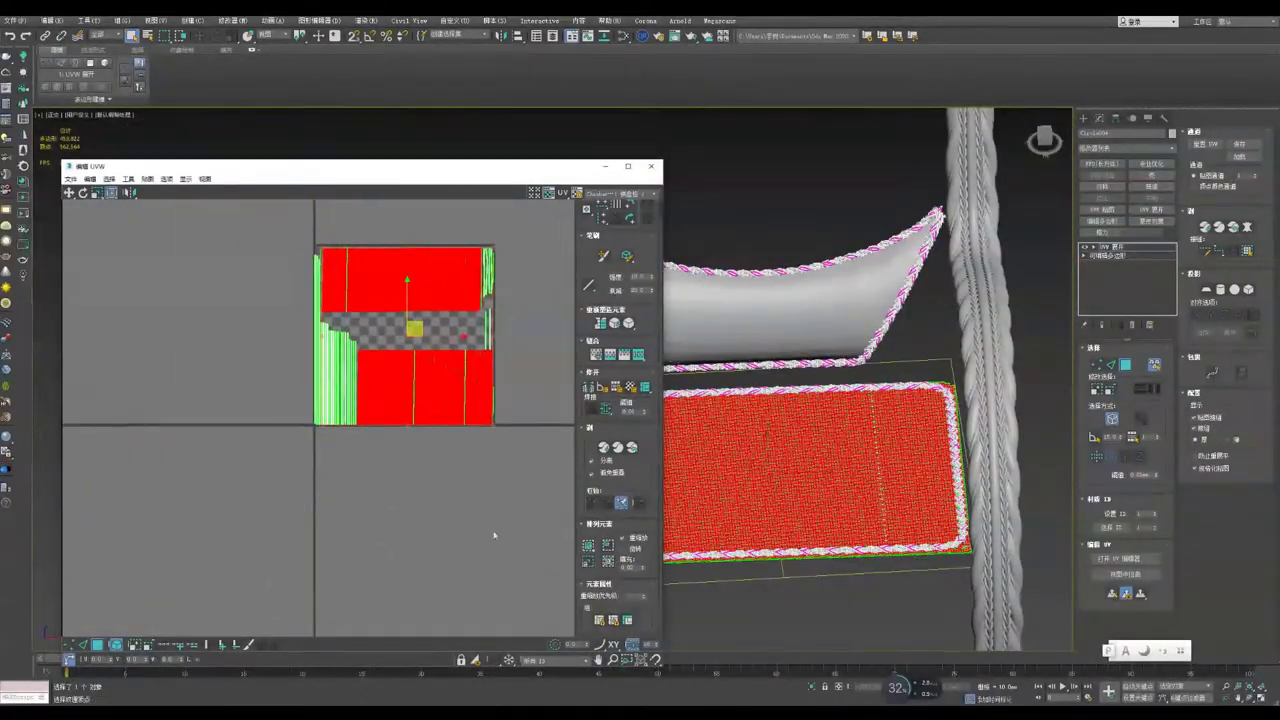
left_click(473, 465)
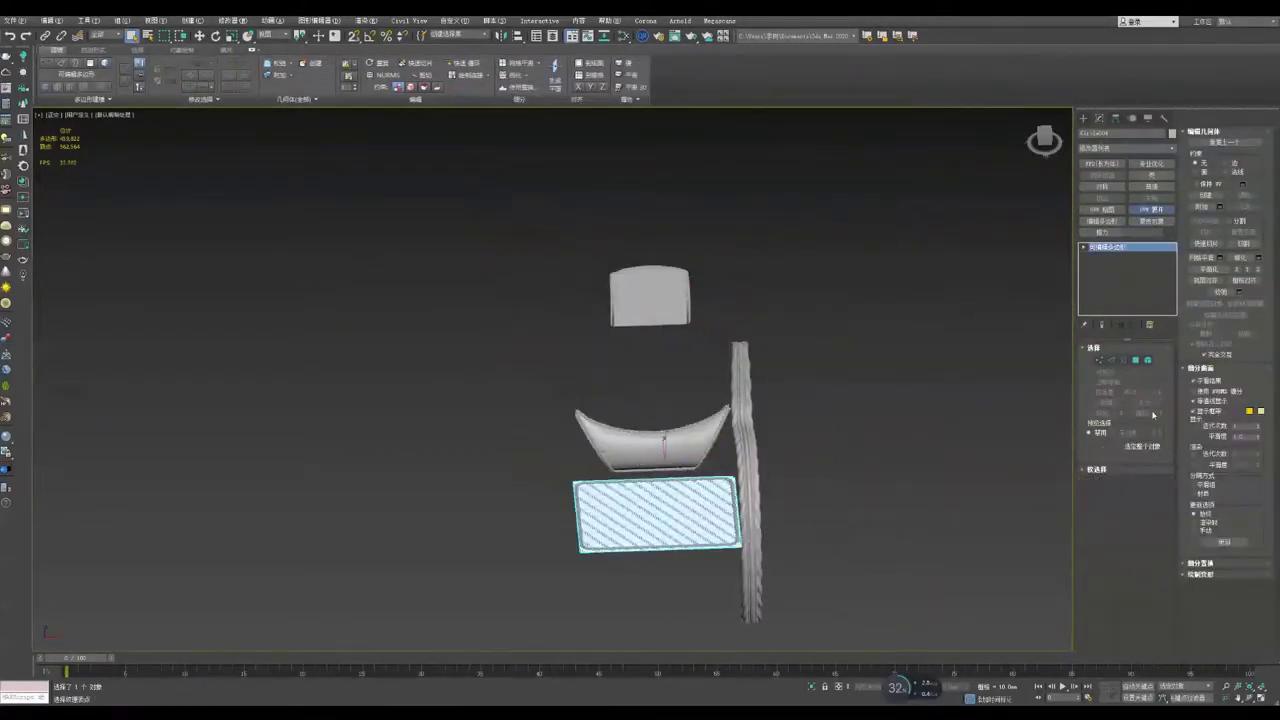
Step: Apply one shared Unwrap UVW to the backrest, cushion and seat panel, retrying with undo/redo
left_click(1152, 209)
left_click(1118, 558)
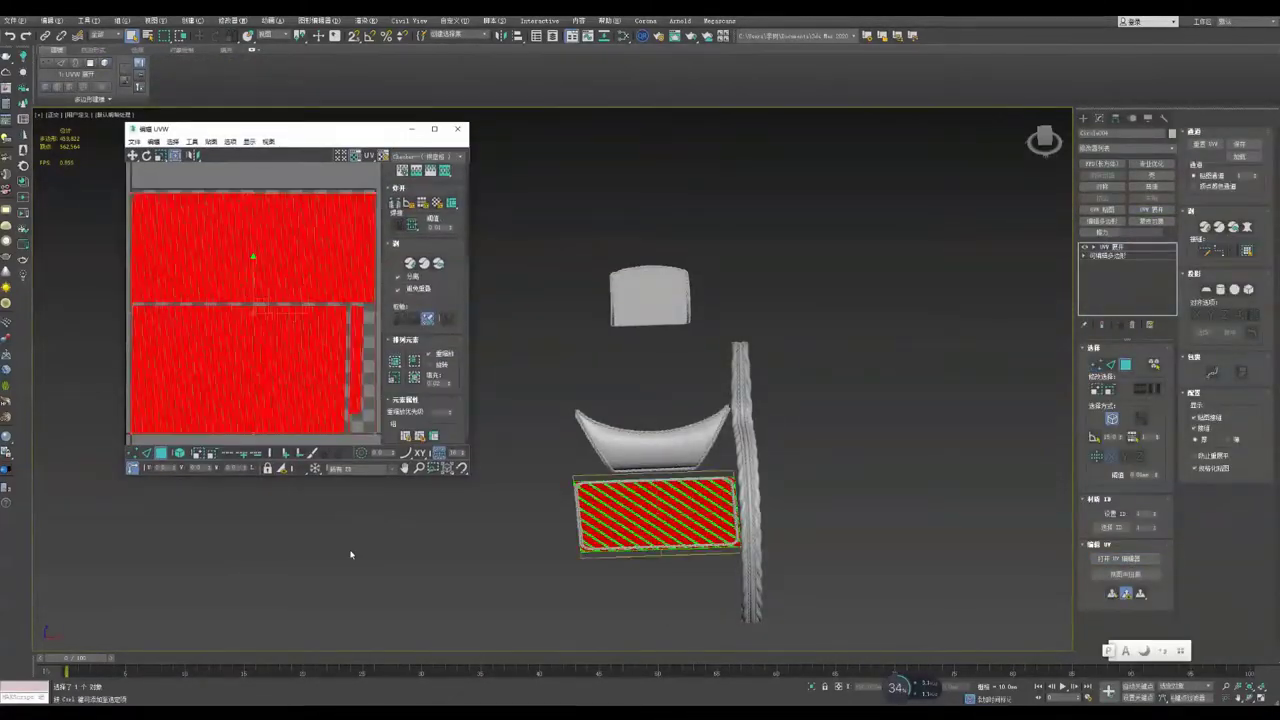
left_click(350, 521)
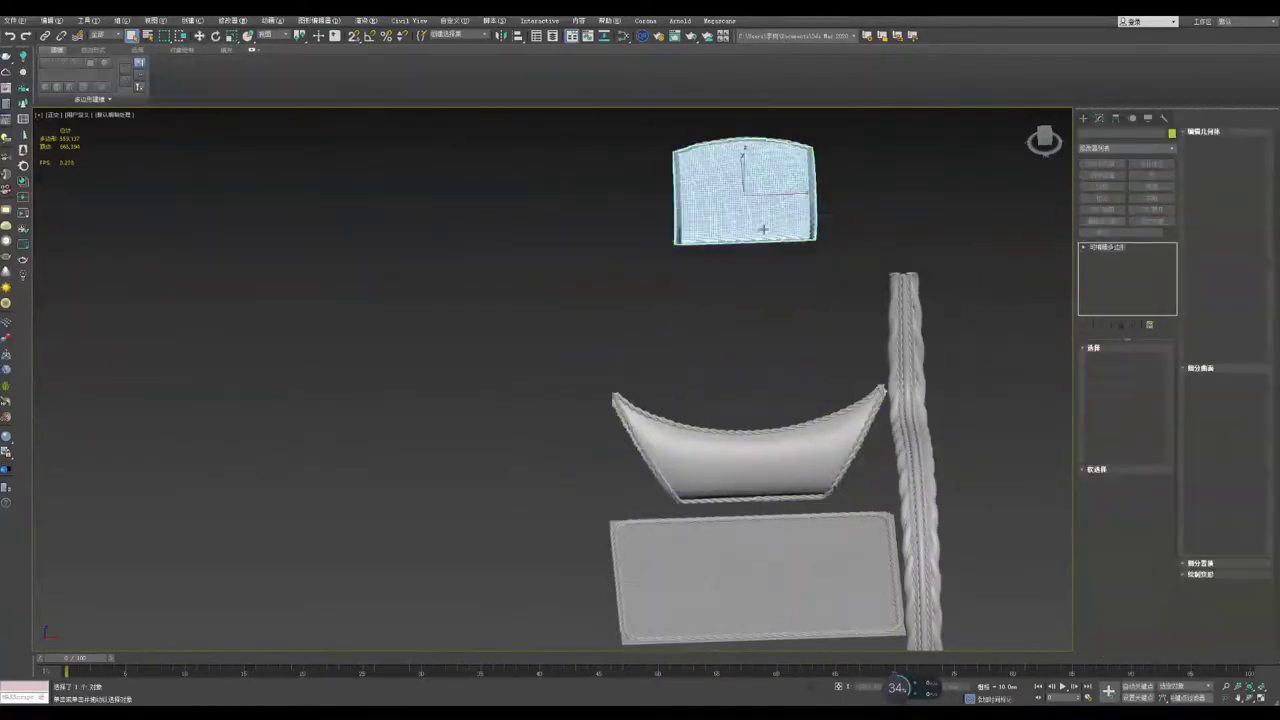
left_click(1143, 209)
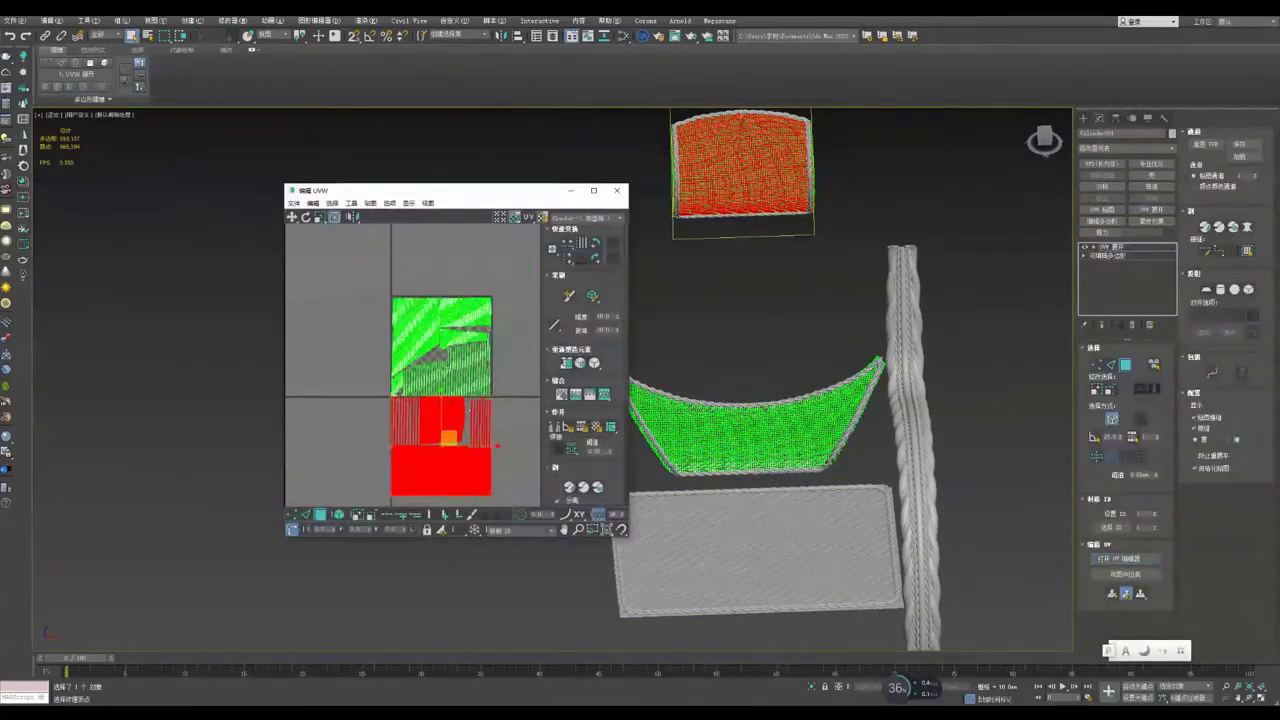
key("ctrl+z")
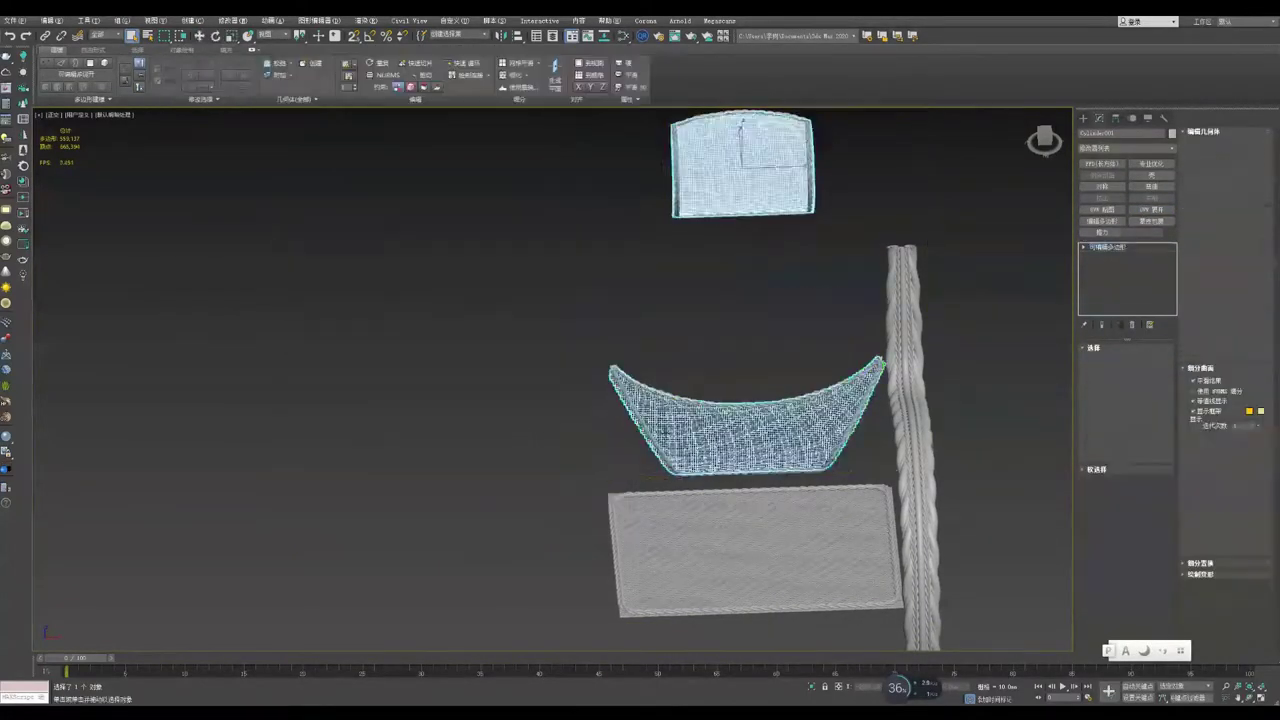
key("ctrl+y")
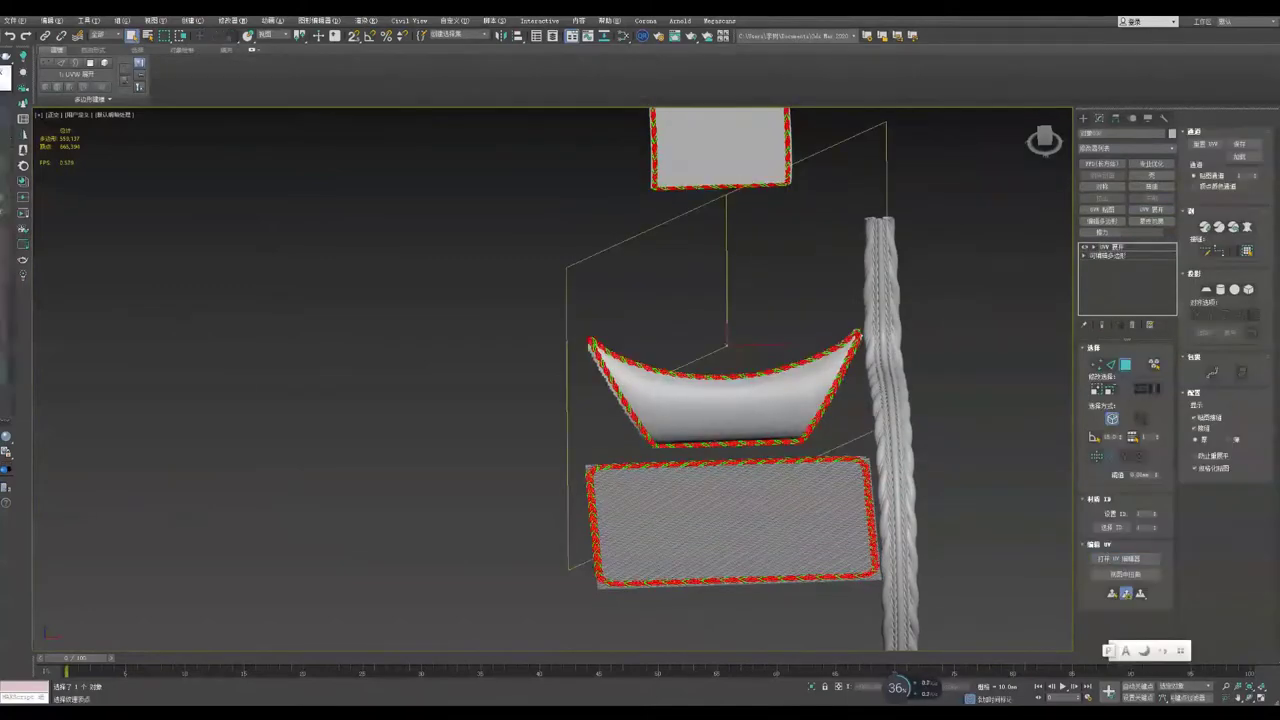
key("ctrl+y")
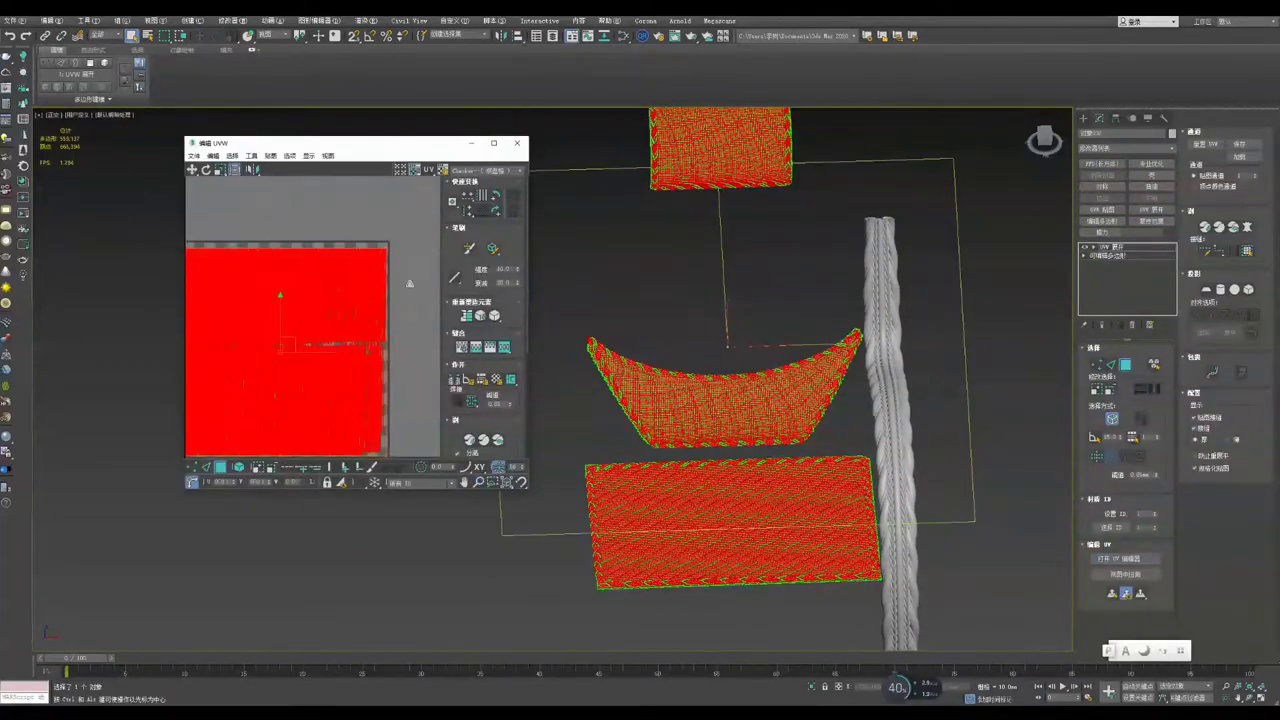
key("ctrl+z")
scroll(766, 188, "up", 5)
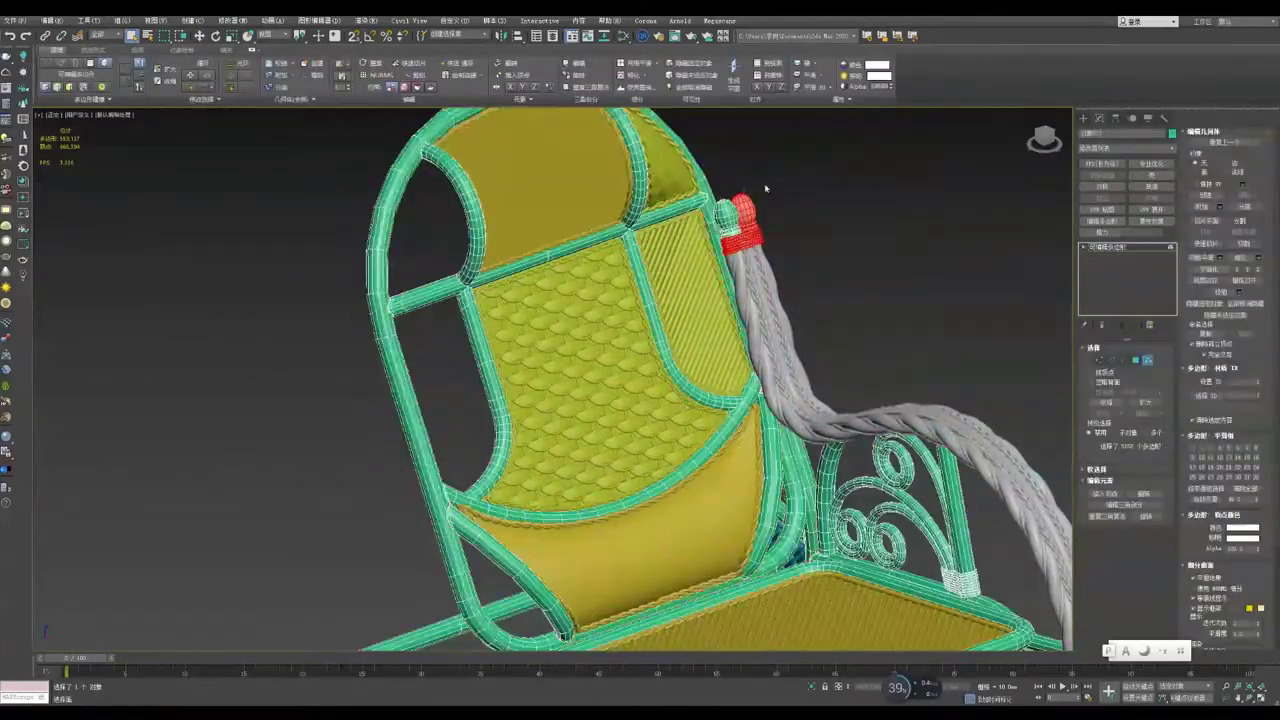
Step: Orbit around the chair and select the rope wrapped along the armrest
scroll(766, 188, "down", 5)
middle_click_drag(766, 188, 600, 300, "alt")
scroll(600, 300, "up", 3)
left_click(560, 345)
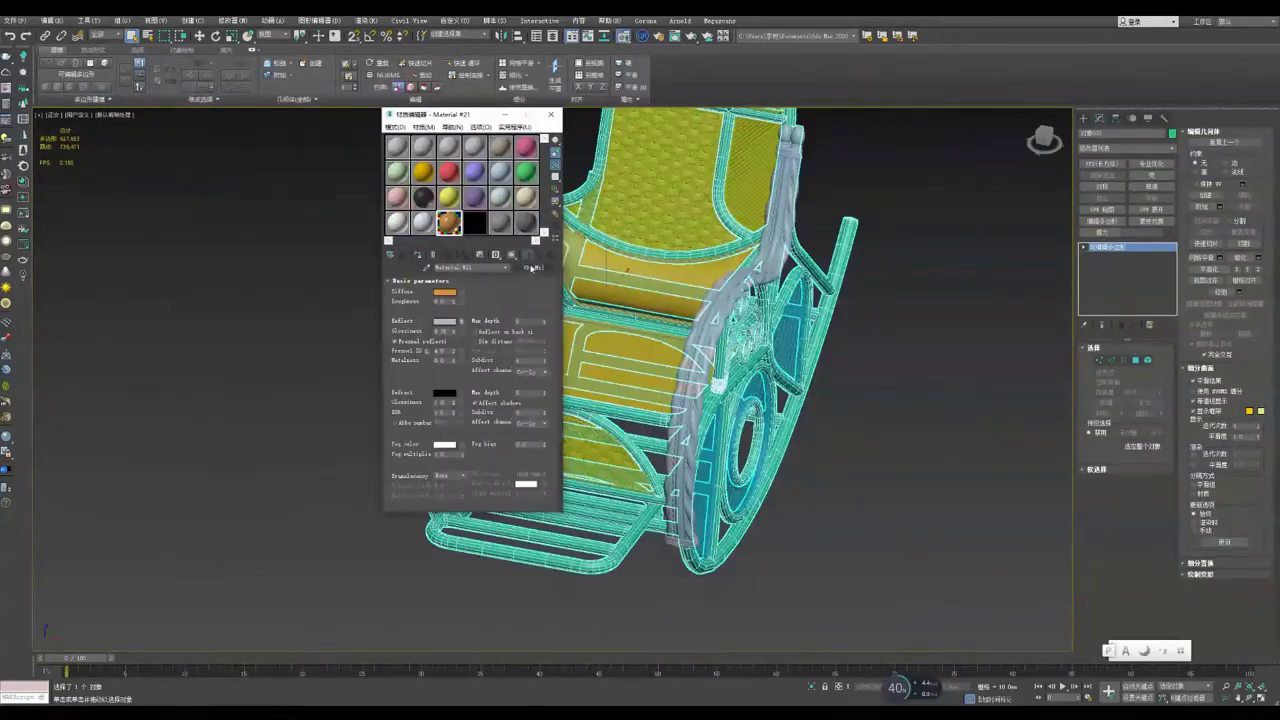
Step: Change the rope's material to the Standard type in the Material/Map Browser
left_click(533, 268)
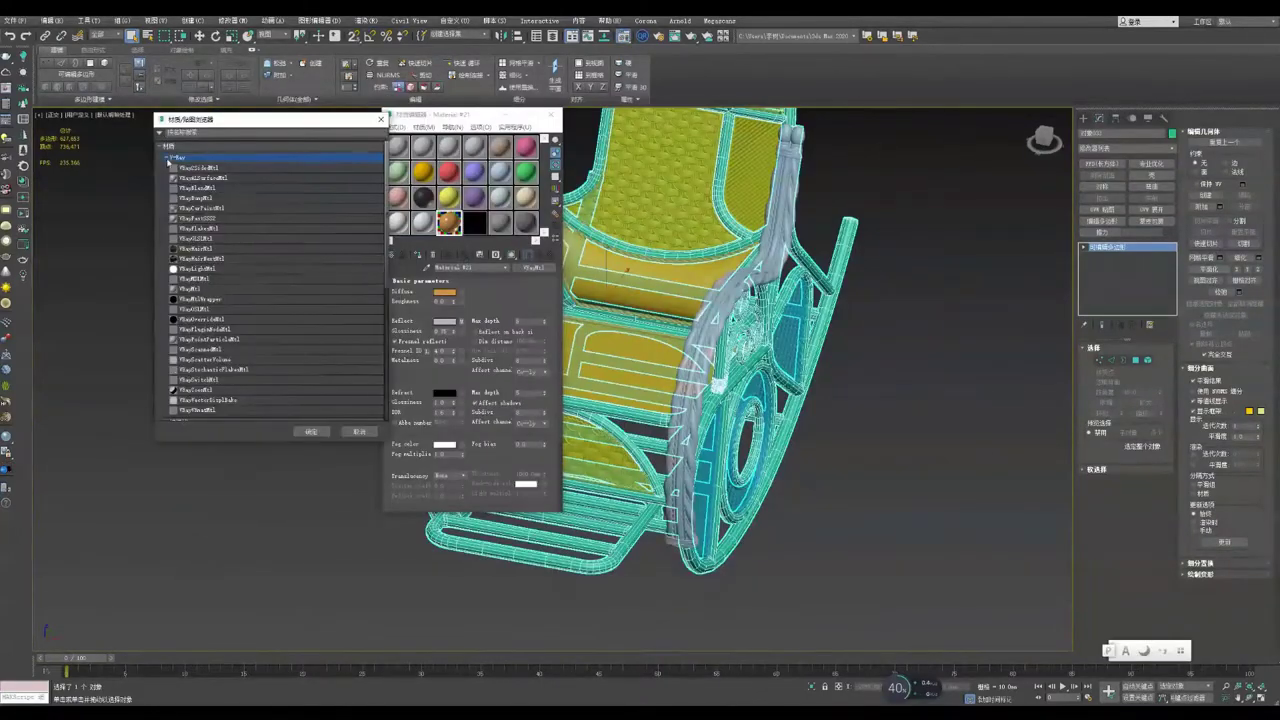
double_click(266, 271)
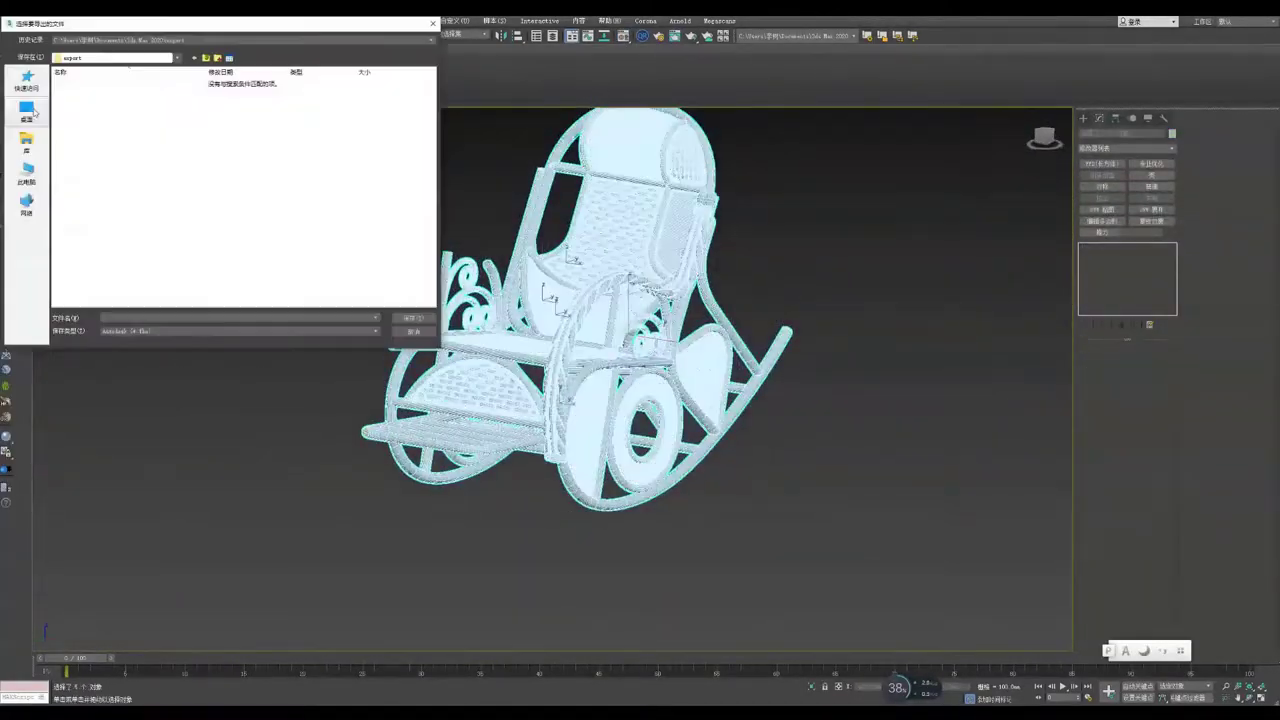
Step: Export the chair as OBJ to the Desktop, then clear the selection
left_click(33, 112)
left_click(645, 450)
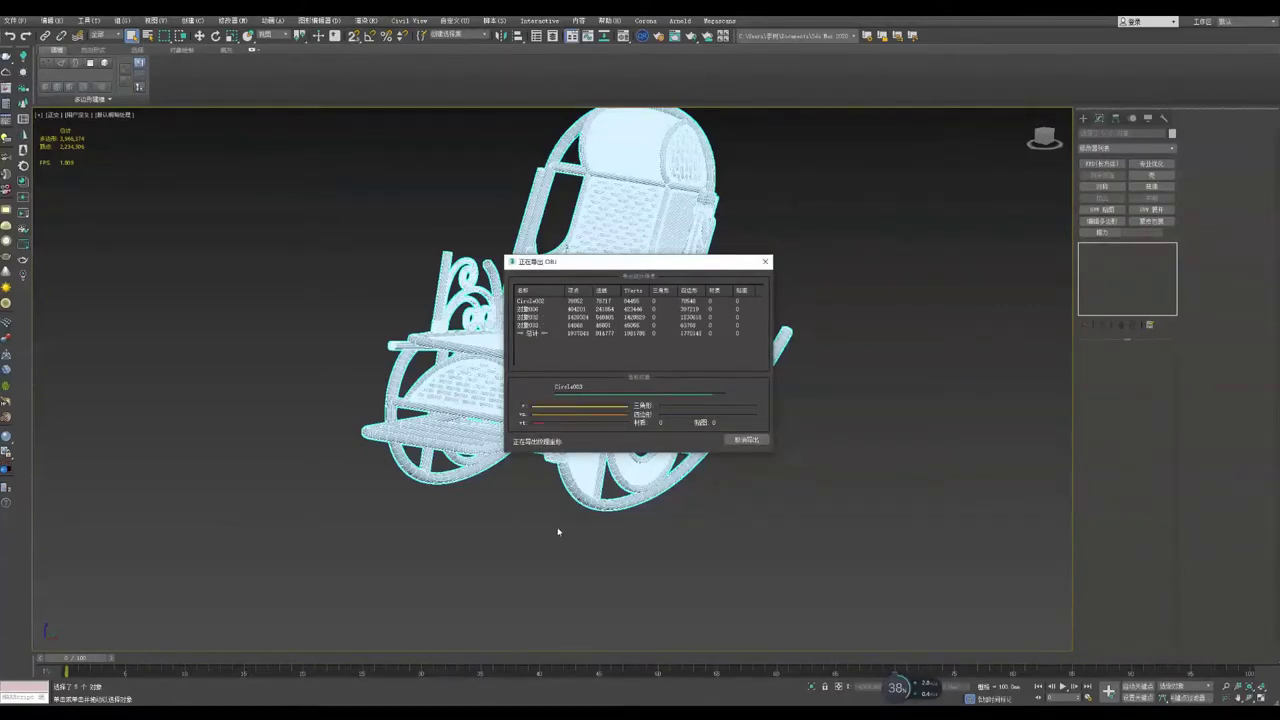
left_click(746, 440)
left_click(845, 302)
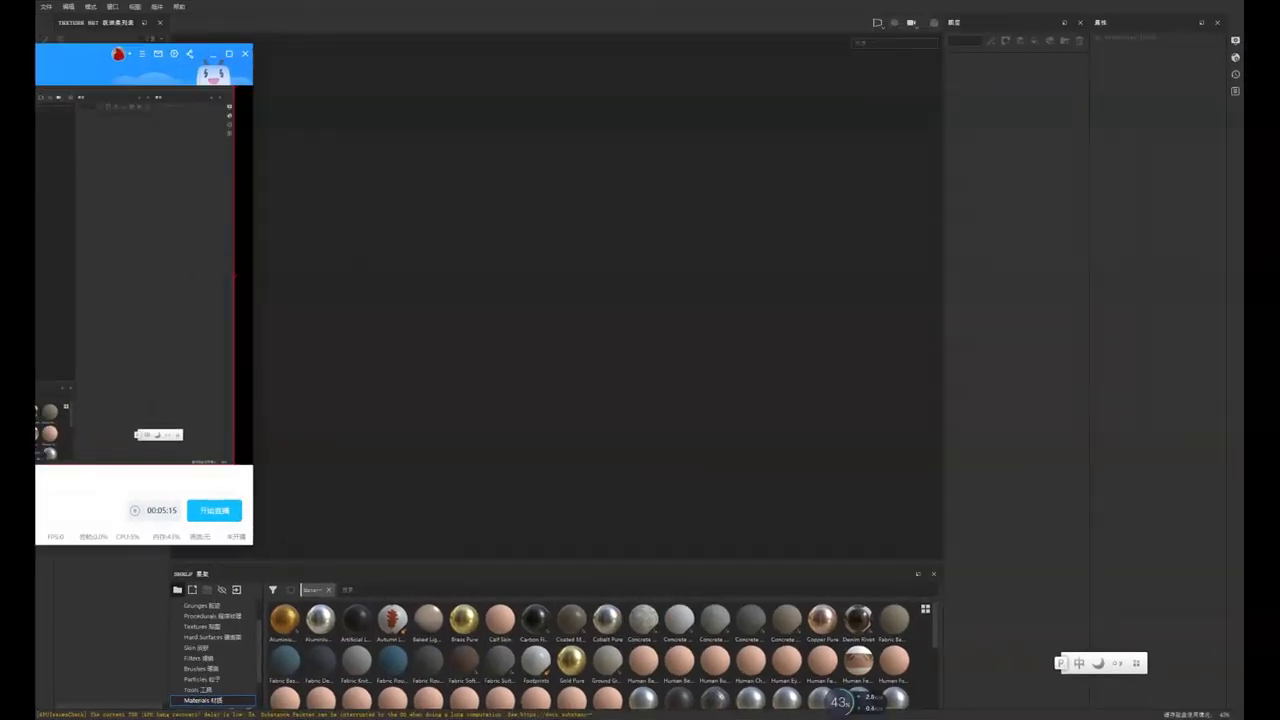
Step: Create a new Substance Painter project from the chair OBJ and bake its mesh maps
key("ctrl+n")
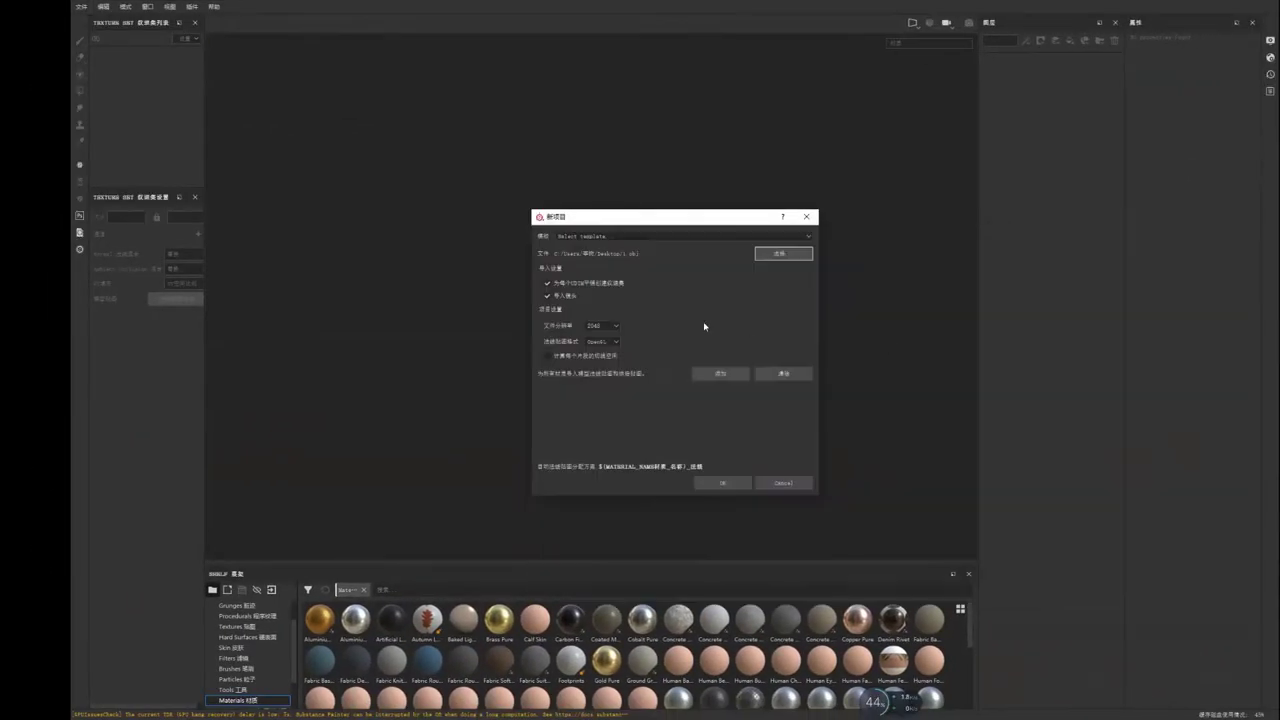
left_click(723, 482)
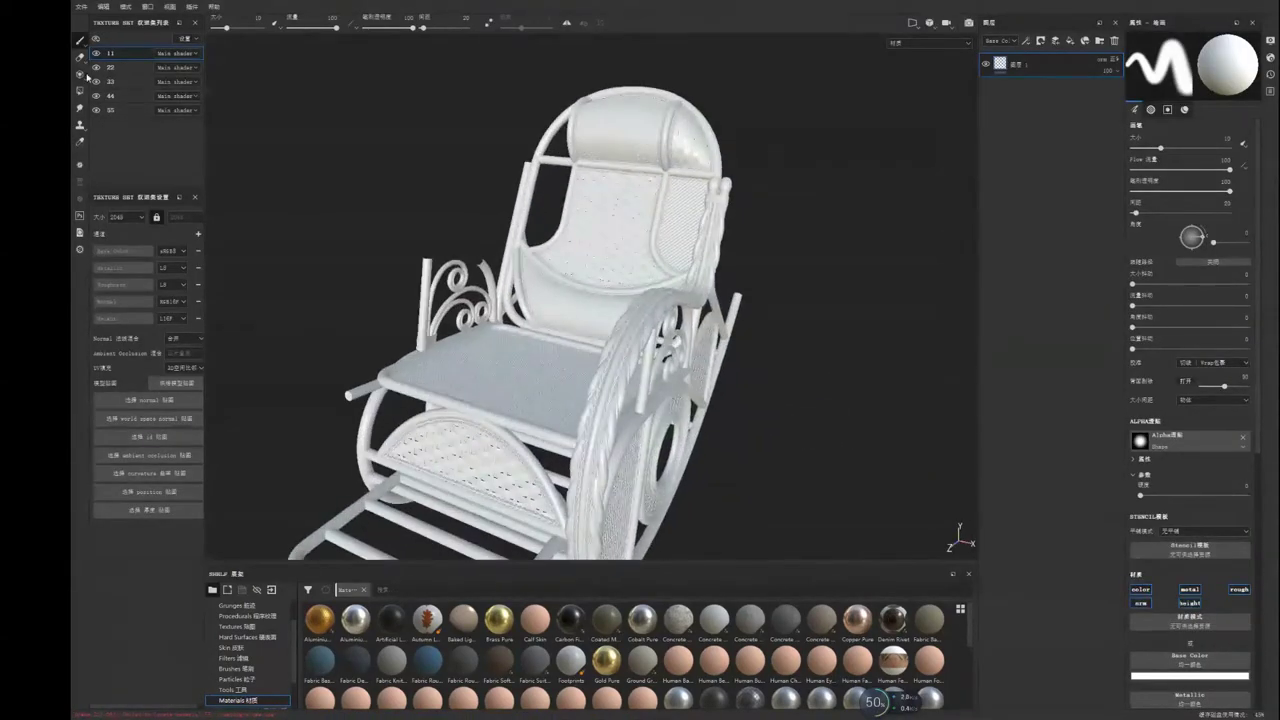
left_click(163, 386)
left_click(784, 522)
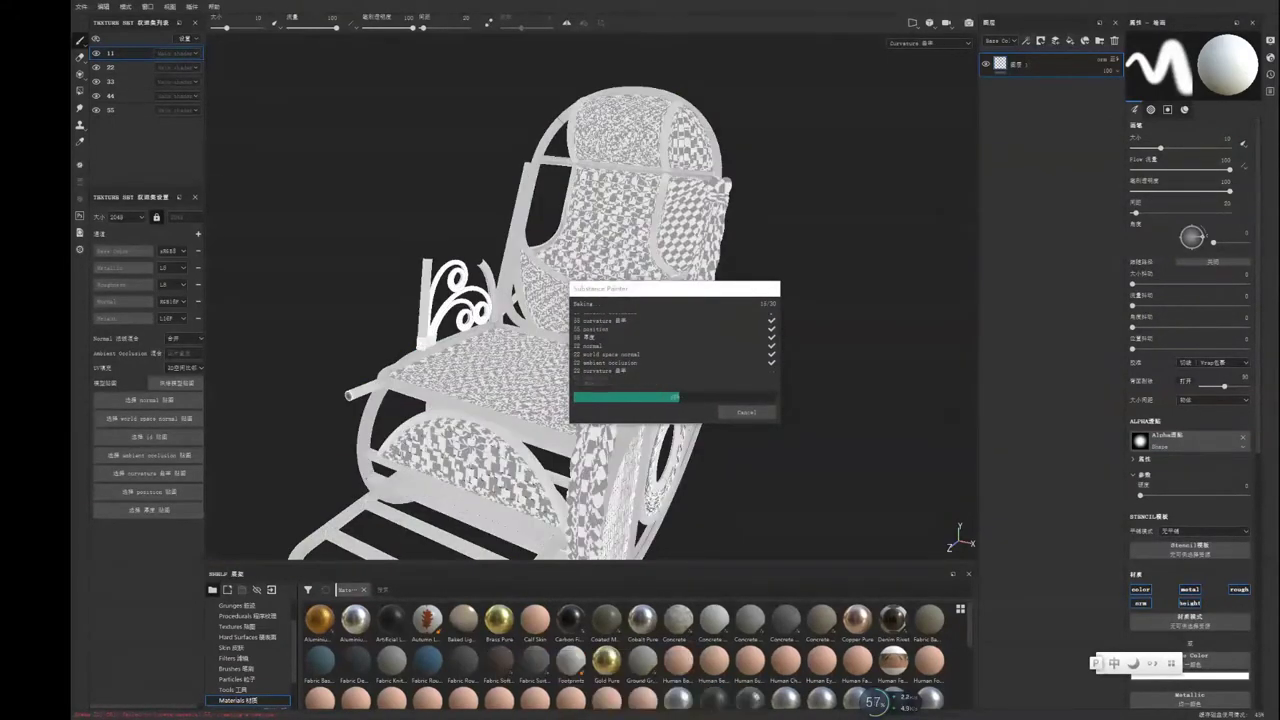
Step: Return to Substance Painter after baking and turn the chair to a more frontal angle
key("alt+Tab")
key("alt+Tab")
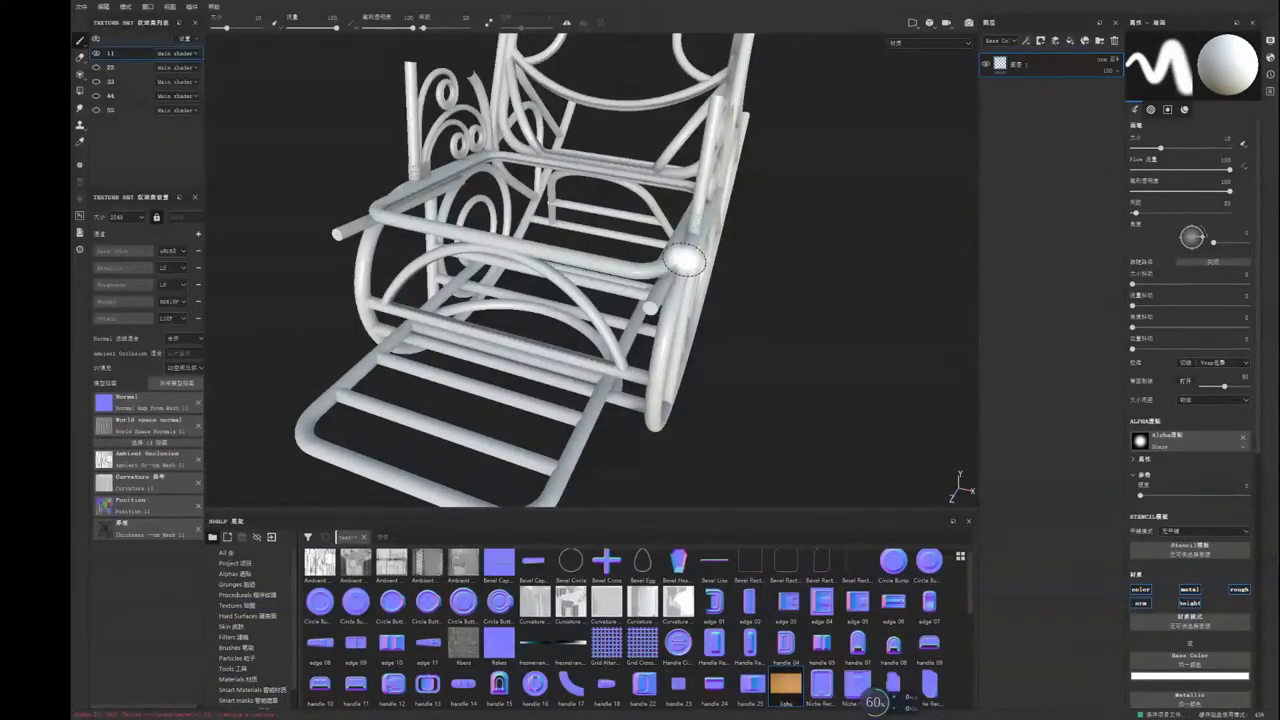
left_click_drag(684, 259, 737, 354, "alt")
scroll(1188, 398, "down", 5)
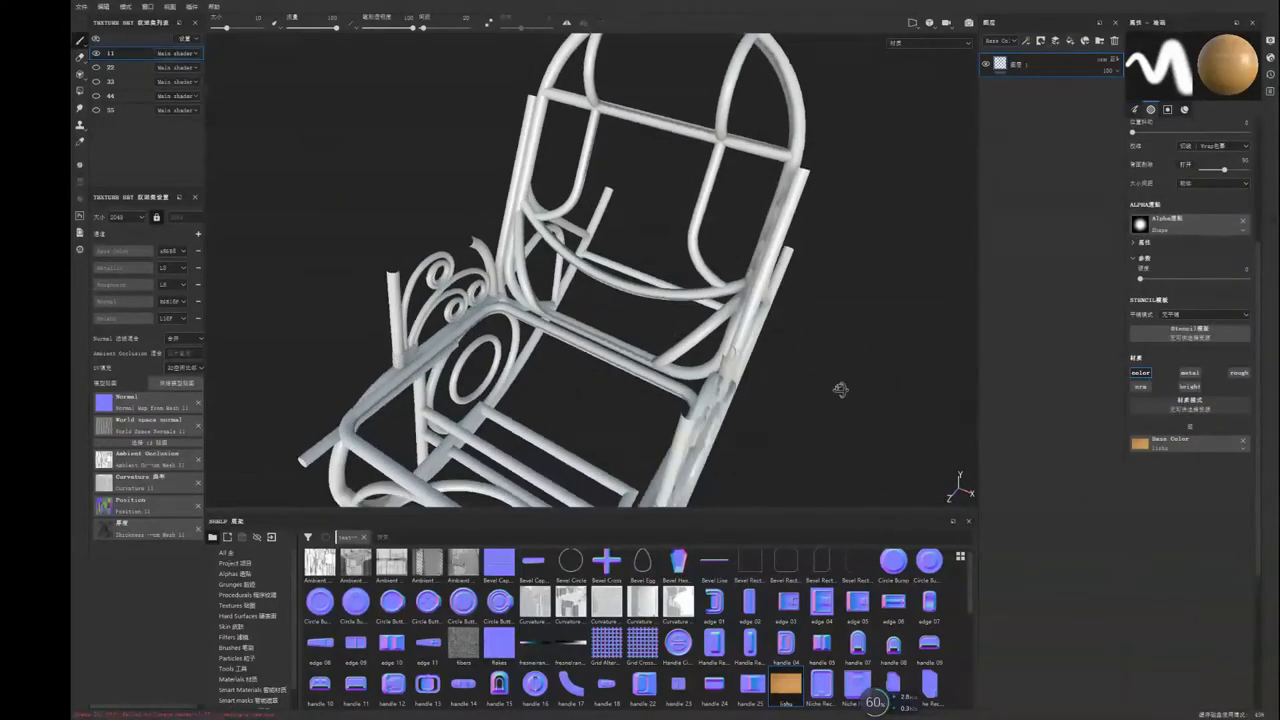
left_click_drag(870, 370, 901, 380, "alt")
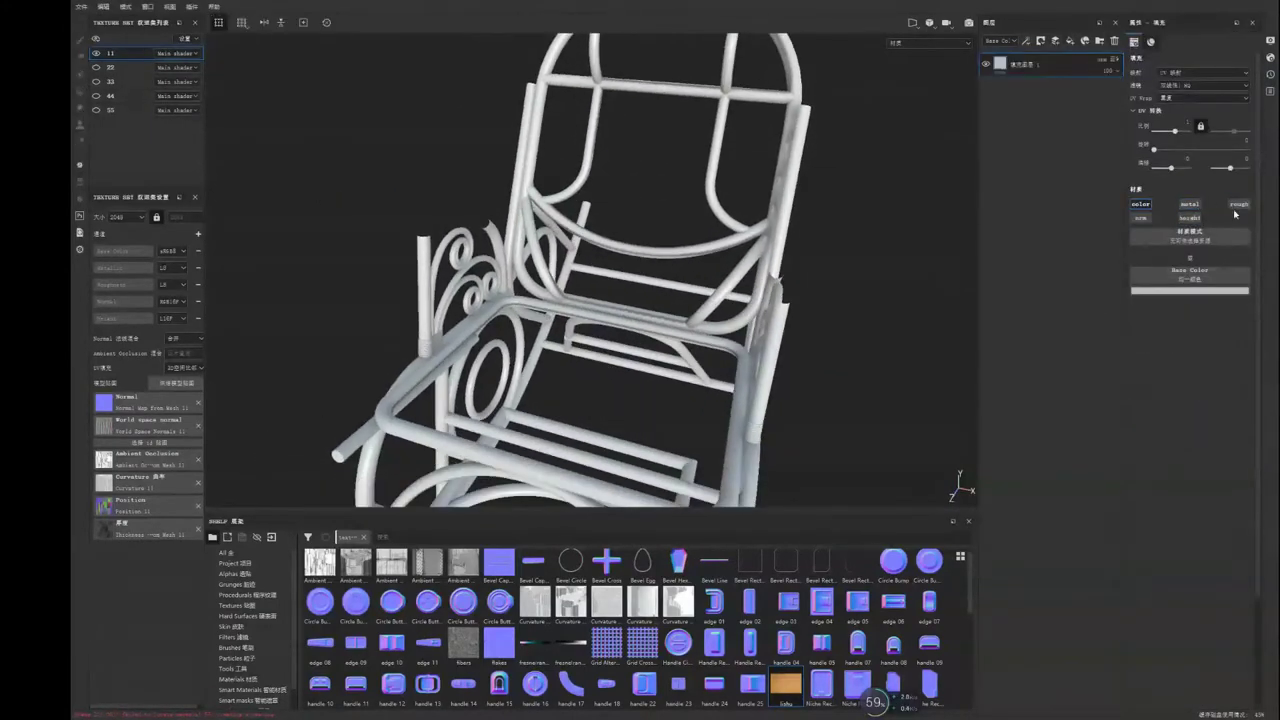
Step: Add an HSL Perceptive filter to the wood fill, raising saturation and lowering brightness
mouse_move(960, 230)
left_mouse_down("alt")
mouse_move(806, 271)
mouse_move(924, 266)
left_mouse_up("alt")
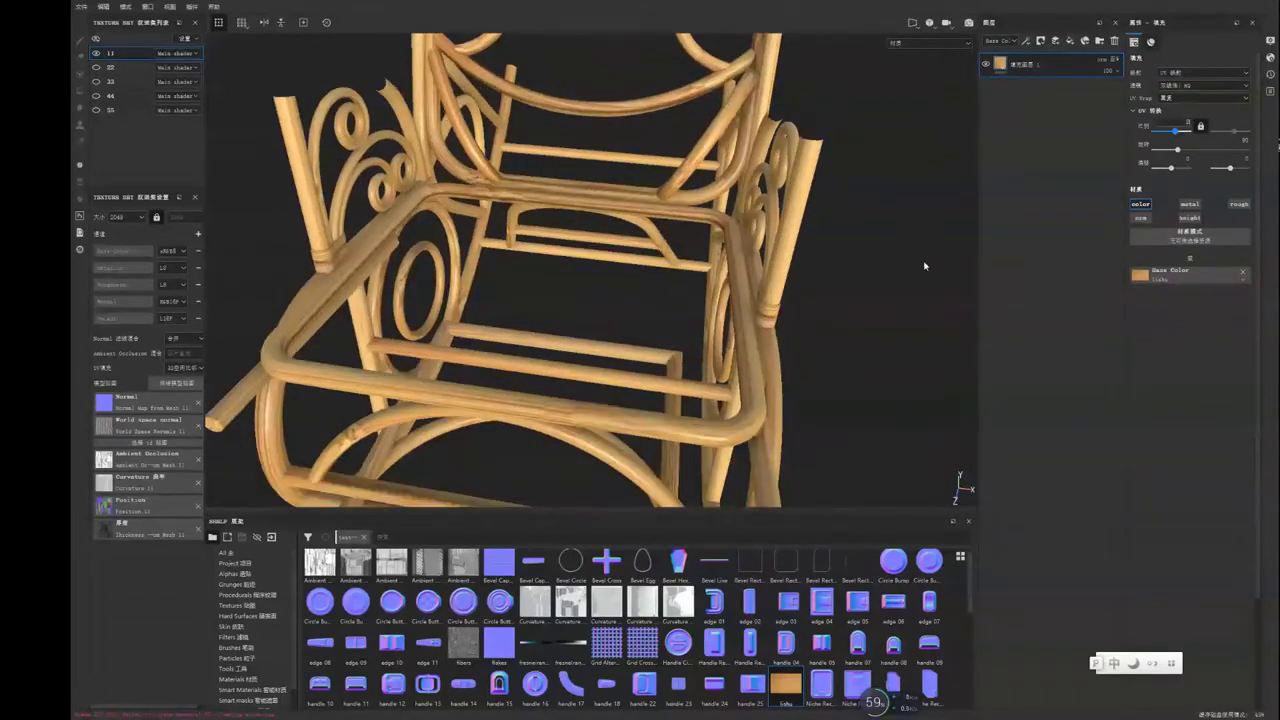
left_click_drag(1017, 181, 940, 255, "alt")
right_click_drag(940, 255, 865, 330, "alt")
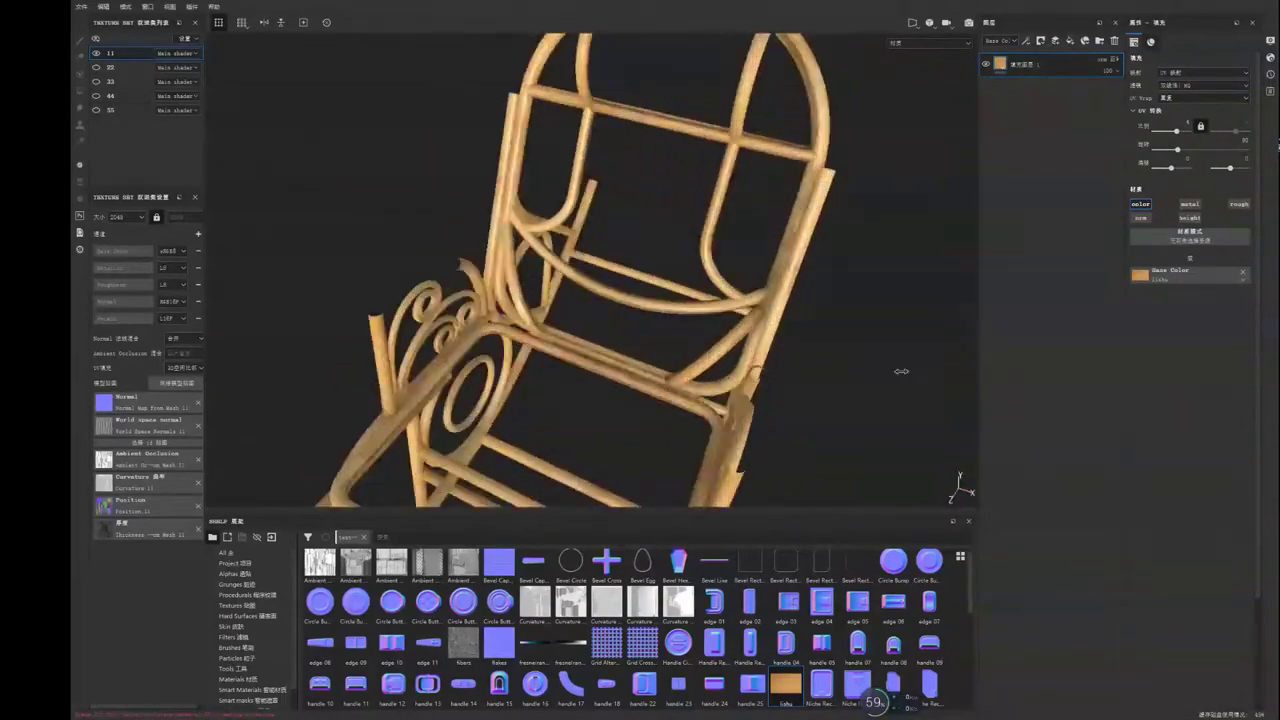
left_click(1040, 40)
left_click(1080, 120)
left_click(1198, 145)
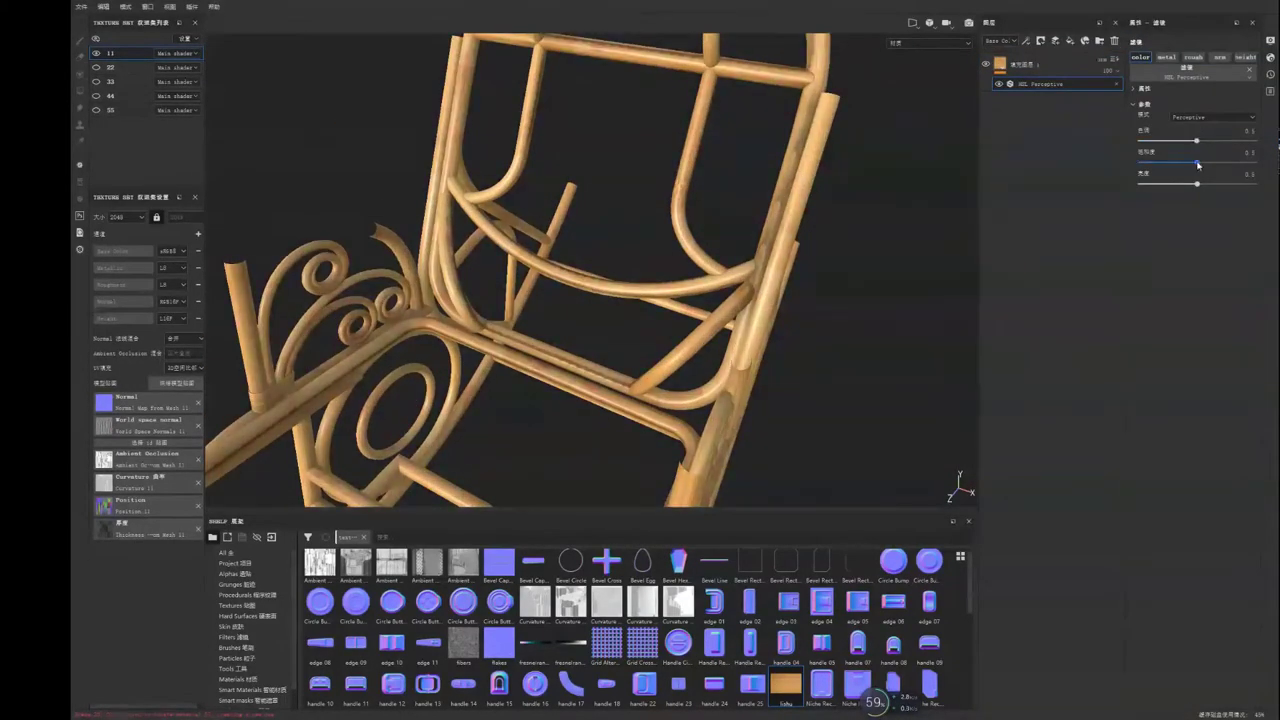
left_click_drag(1189, 163, 1203, 163)
left_click_drag(1196, 184, 1188, 184)
Step: Colour the second fill layer and mask it with a reduced-strength grunge map
mouse_move(970, 270)
left_mouse_down("alt")
mouse_move(963, 286)
mouse_move(881, 311)
left_mouse_up("alt")
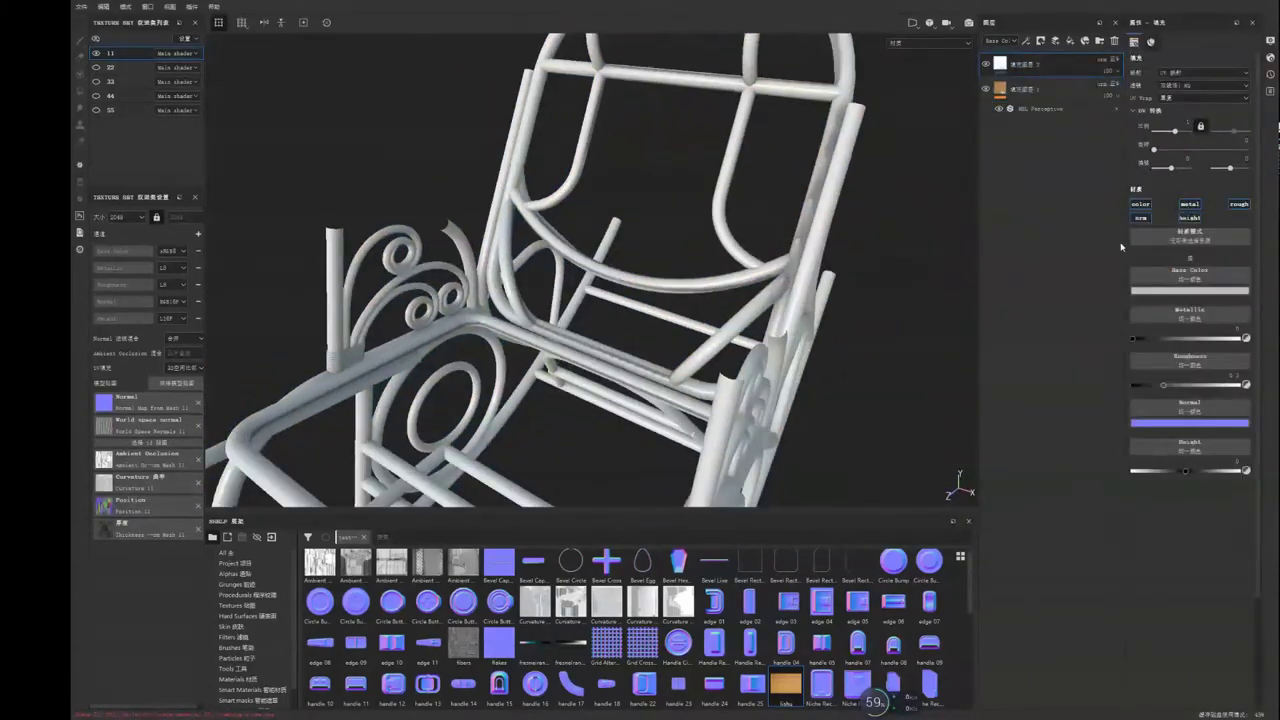
left_click_drag(600, 300, 560, 320, "alt")
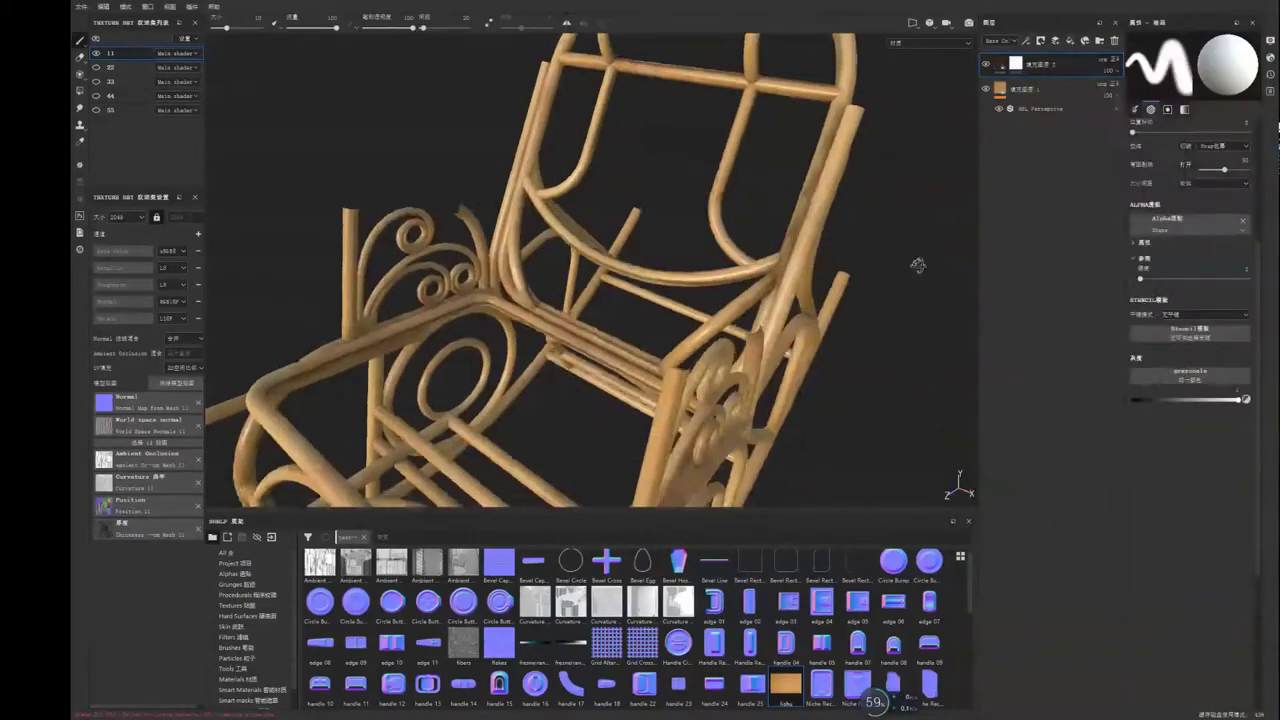
left_click(237, 584)
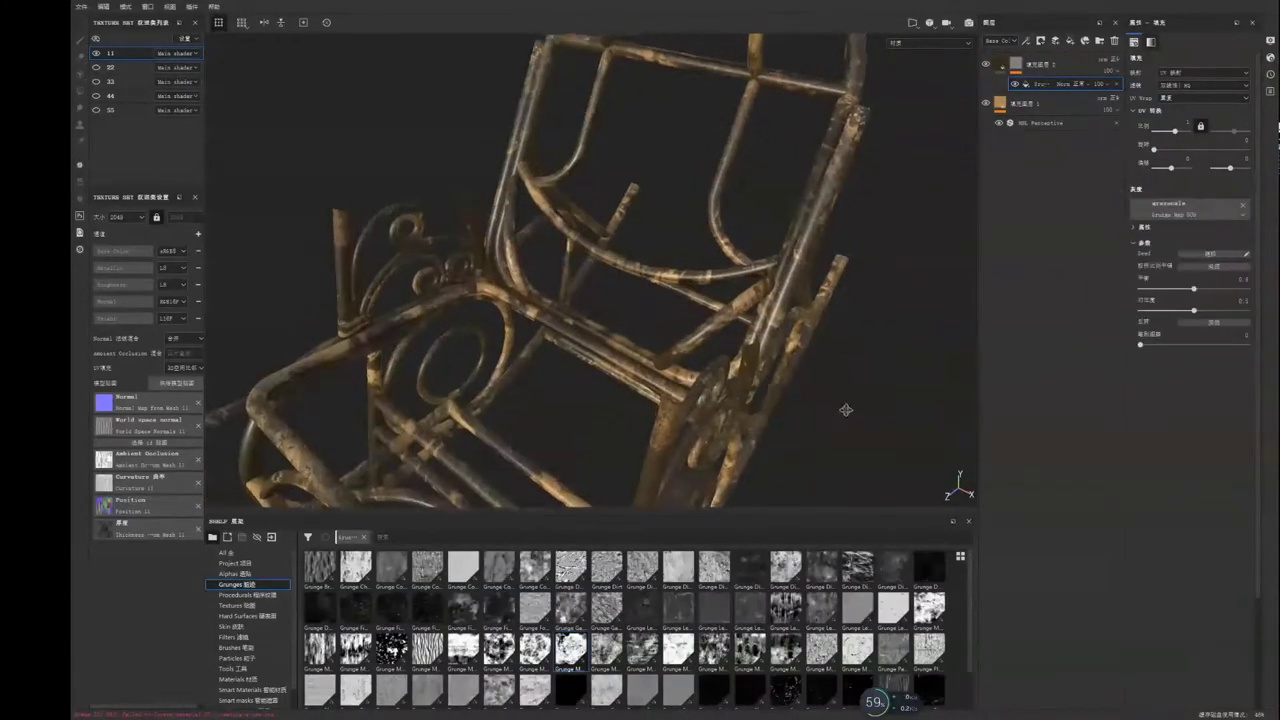
left_click_drag(750, 650, 1140, 208)
left_click_drag(891, 400, 886, 351, "alt")
mouse_move(1193, 288)
left_mouse_down()
mouse_move(1181, 288)
mouse_move(1188, 312)
left_mouse_up()
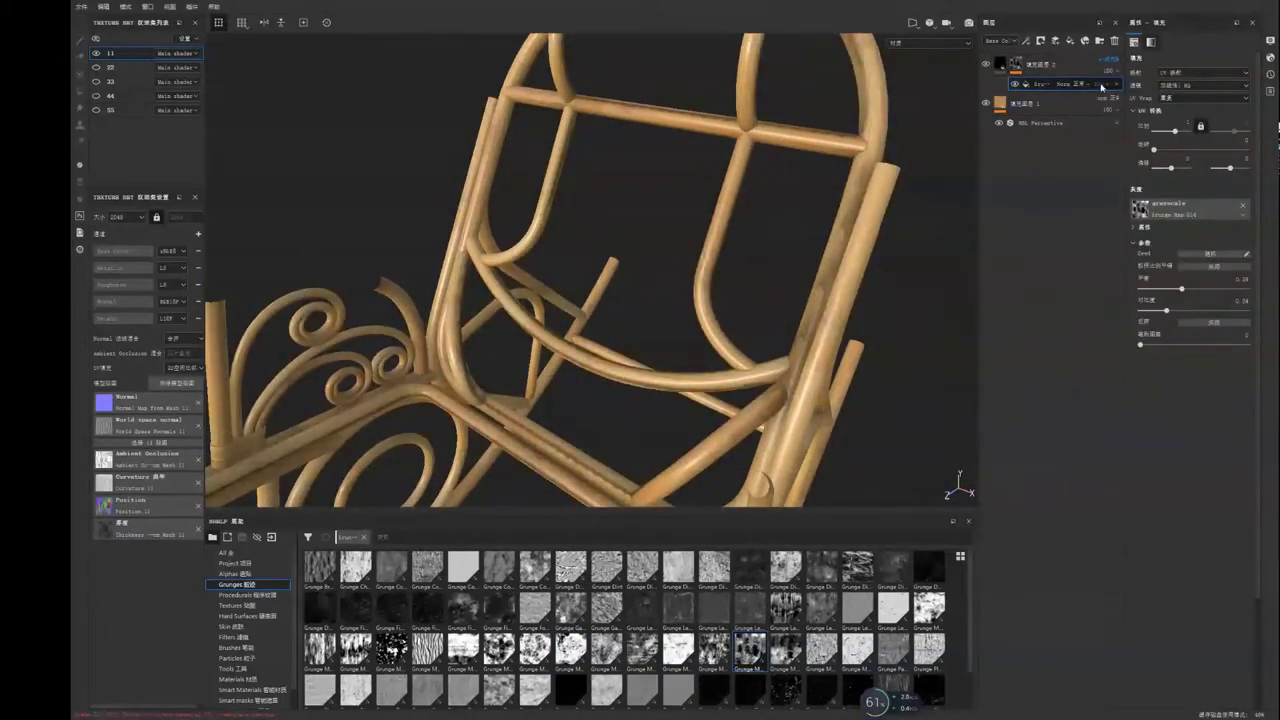
mouse_move(700, 300)
left_mouse_down("alt")
mouse_move(890, 230)
mouse_move(920, 323)
left_mouse_up("alt")
Step: Add a third dark fill layer with metal and roughness off, then give it a mask
left_click(1070, 41)
mouse_move(1070, 41)
left_mouse_down("alt")
mouse_move(854, 266)
mouse_move(1192, 207)
left_mouse_up("alt")
left_click(1192, 207)
left_click(1190, 290)
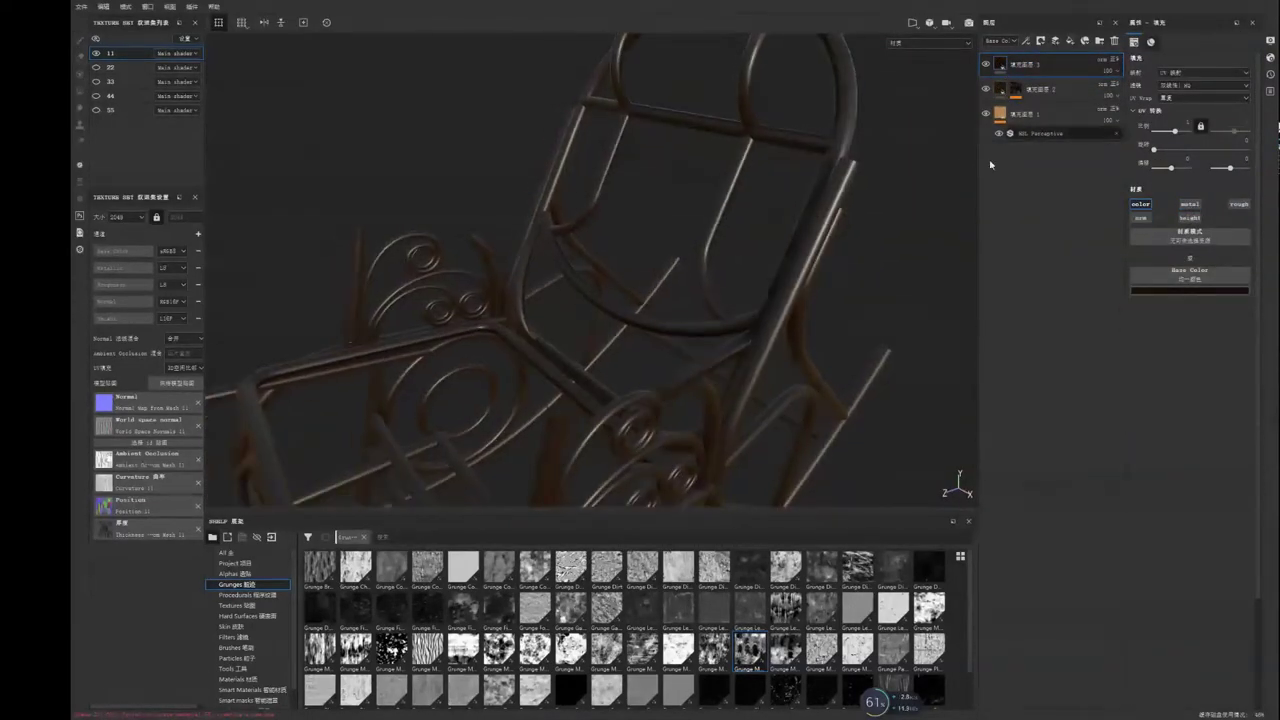
left_click_drag(990, 163, 894, 280, "alt")
right_click(1030, 63)
left_click(1080, 80)
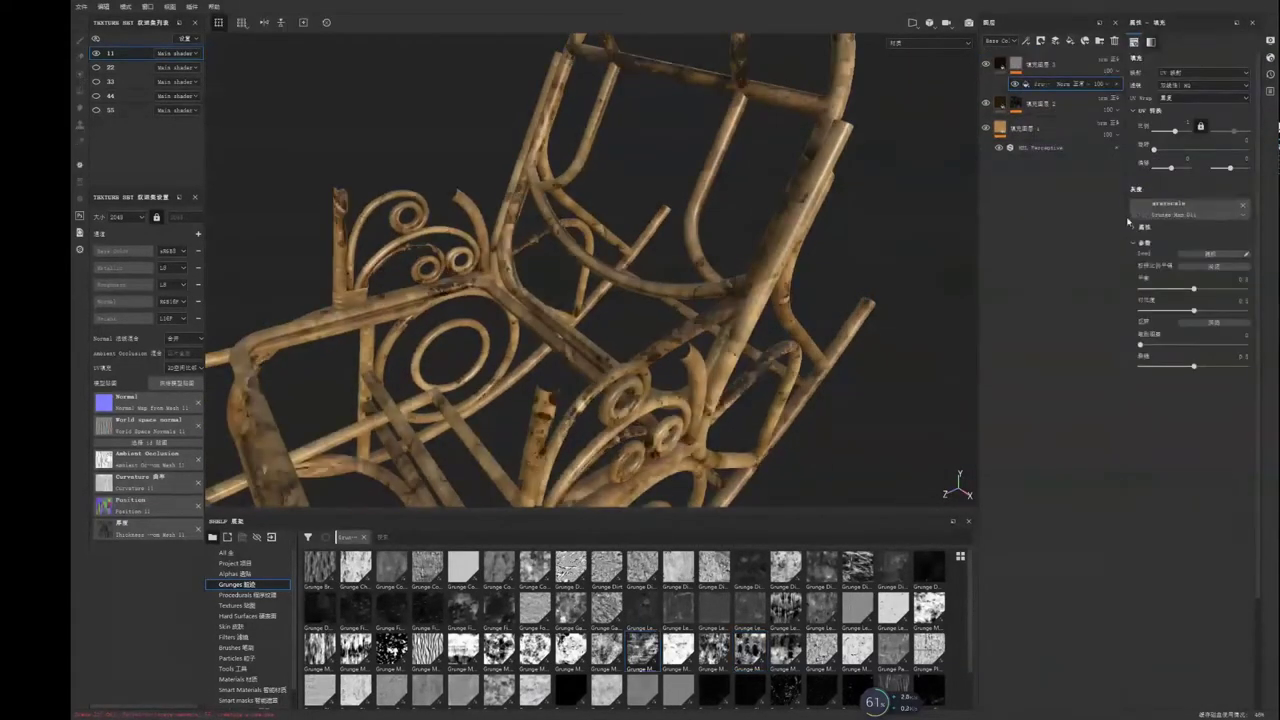
left_click_drag(760, 330, 851, 366, "alt")
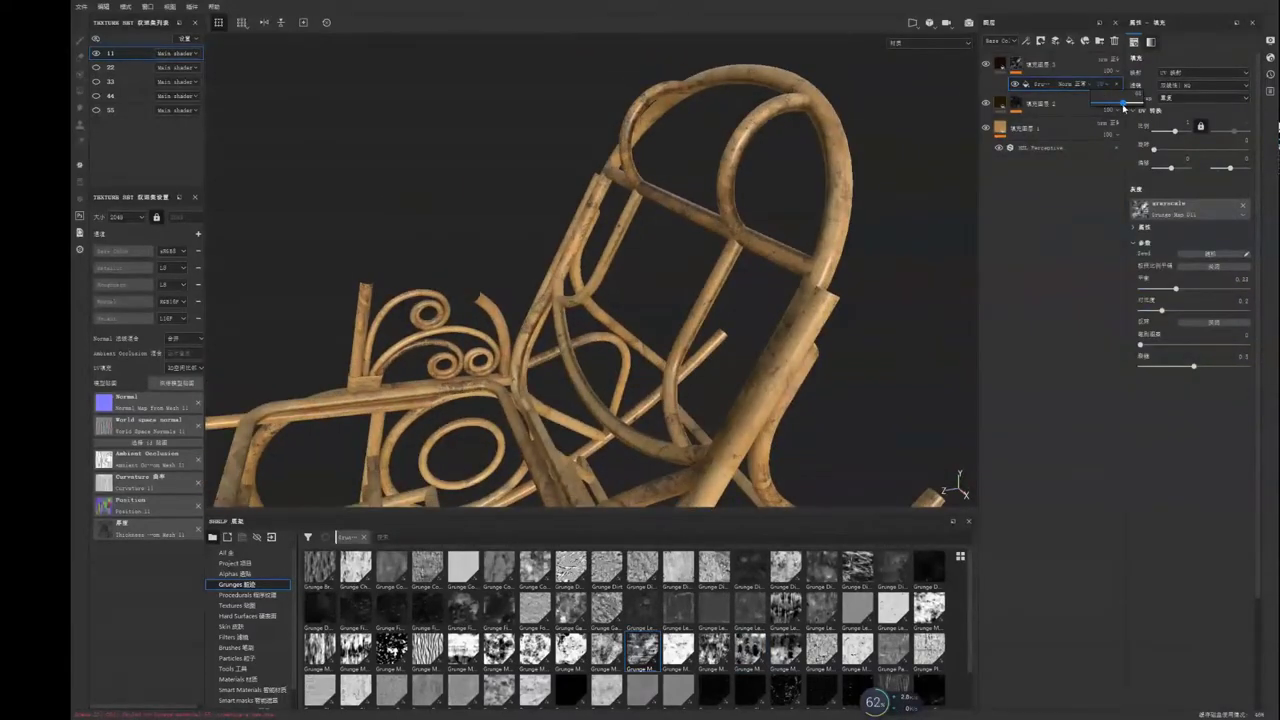
left_click_drag(950, 240, 777, 297, "alt")
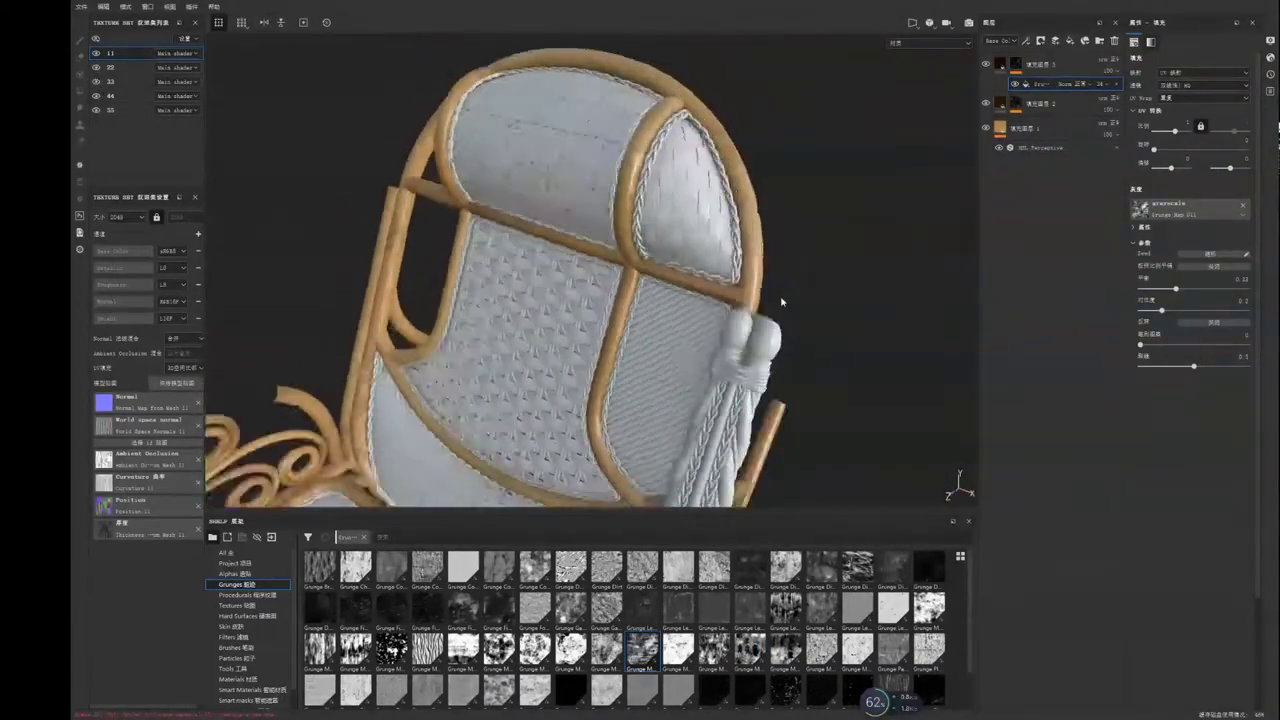
Step: Add a paint layer inside the dark layer's mask and pick the Fur Soft brush
right_click(1030, 63)
left_click(1070, 95)
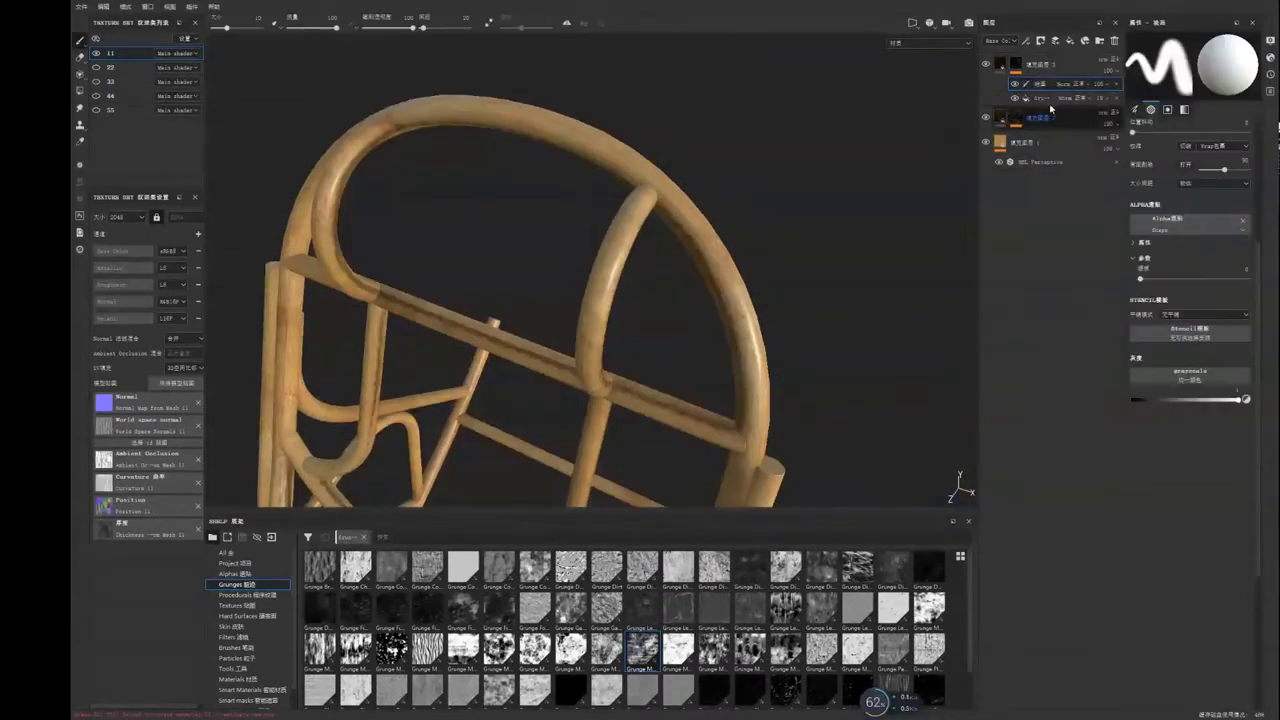
left_click(236, 647)
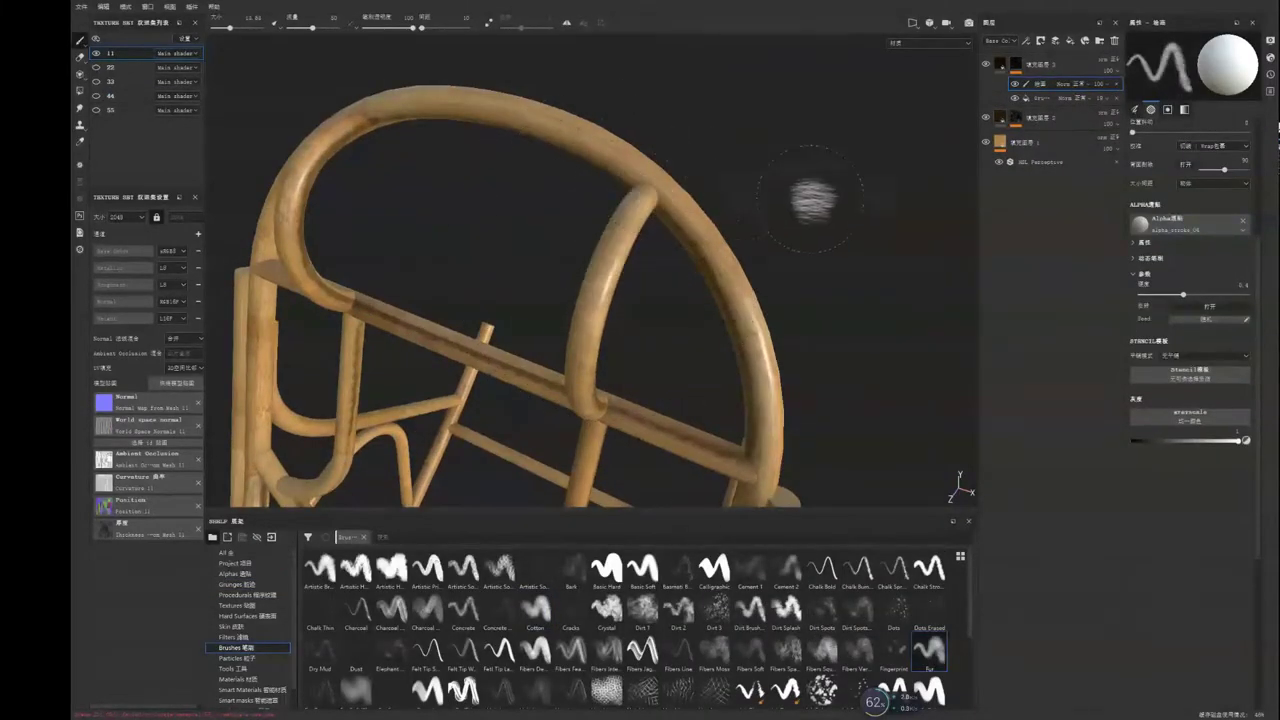
left_click_drag(812, 199, 871, 394, "alt")
scroll(620, 620, "down", 5)
left_click(355, 572)
mouse_move(560, 300)
left_mouse_down("alt")
mouse_move(650, 190)
mouse_move(838, 280)
mouse_move(560, 340)
mouse_move(690, 345)
mouse_move(613, 404)
mouse_move(560, 300)
left_mouse_up("alt")
Step: Check the Base Color channel alone, then try polygon fill and the 3D/UV split view
key("c")
key("c")
key("c")
key("m")
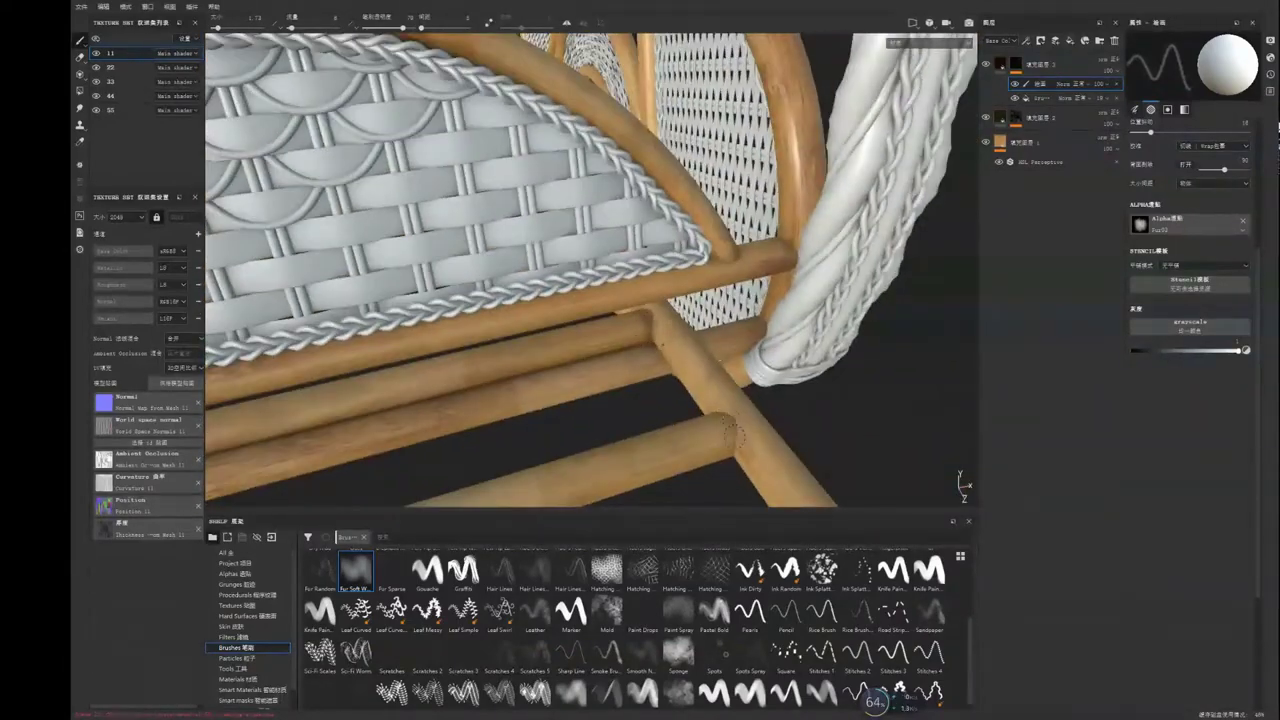
left_click_drag(733, 432, 730, 314, "alt")
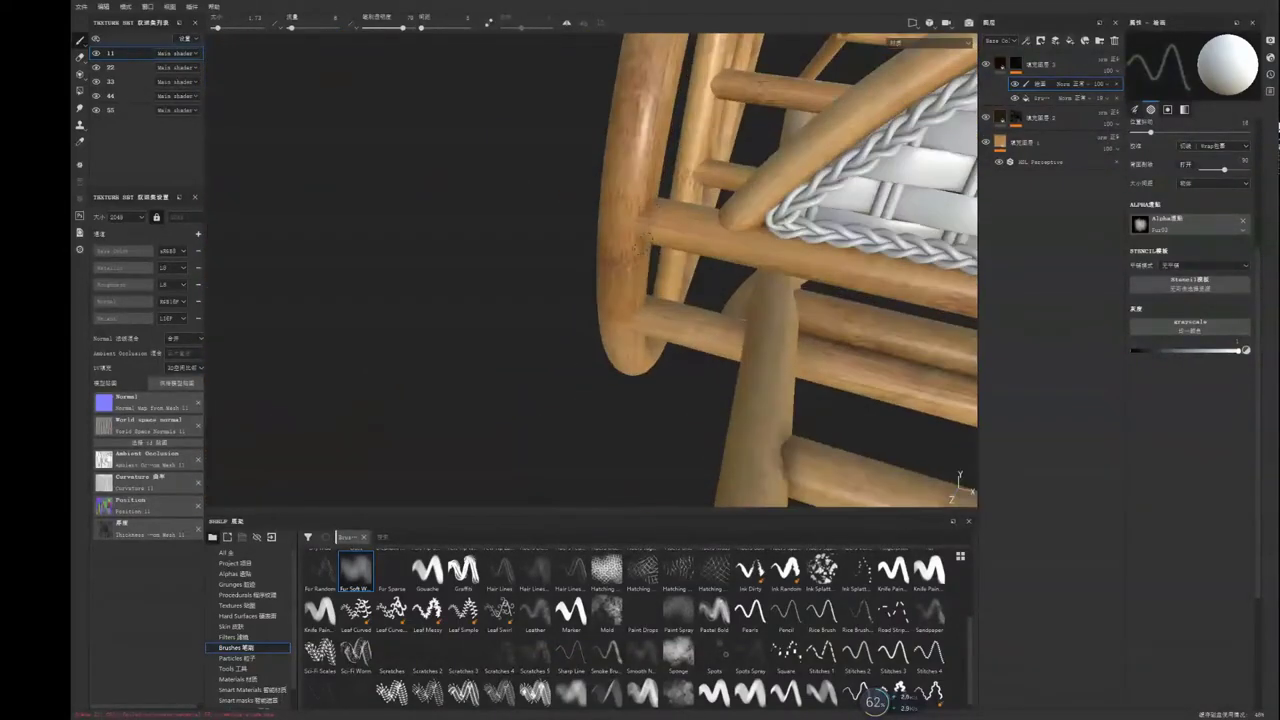
mouse_move(632, 386)
left_mouse_down("alt")
mouse_move(512, 213)
mouse_move(755, 353)
mouse_move(640, 330)
mouse_move(522, 272)
mouse_move(410, 190)
left_mouse_up("alt")
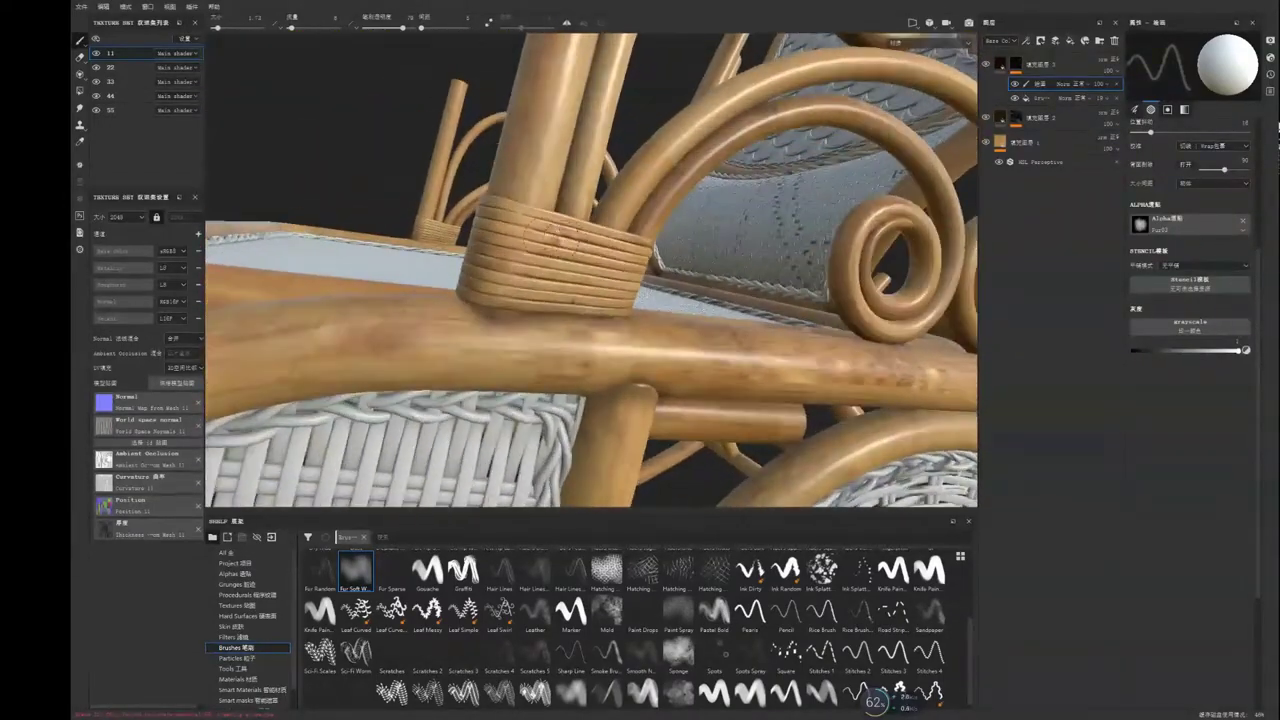
key("4")
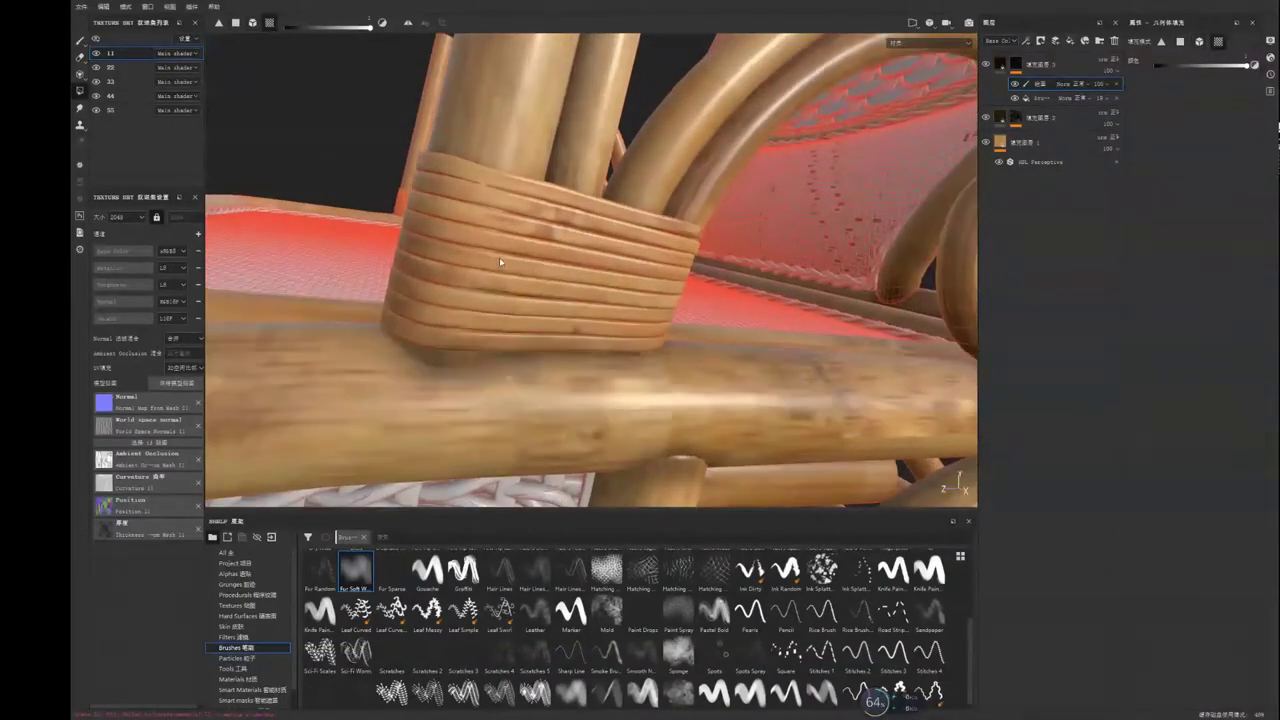
key("F1")
key("1")
mouse_move(500, 262)
left_mouse_down("alt")
mouse_move(430, 290)
mouse_move(857, 232)
mouse_move(1104, 85)
left_mouse_up("alt")
key("F2")
Step: Frame the whole chair and add a fourth fill layer on top
left_click(1077, 85)
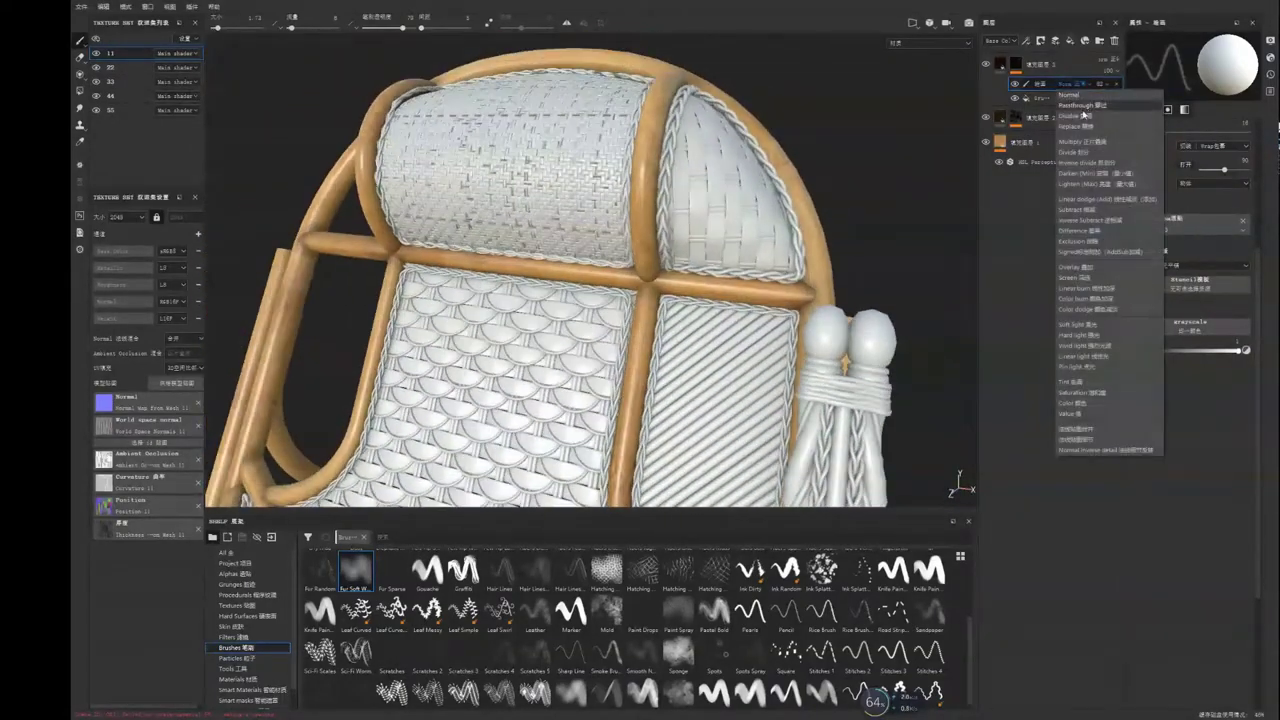
left_click(1077, 85)
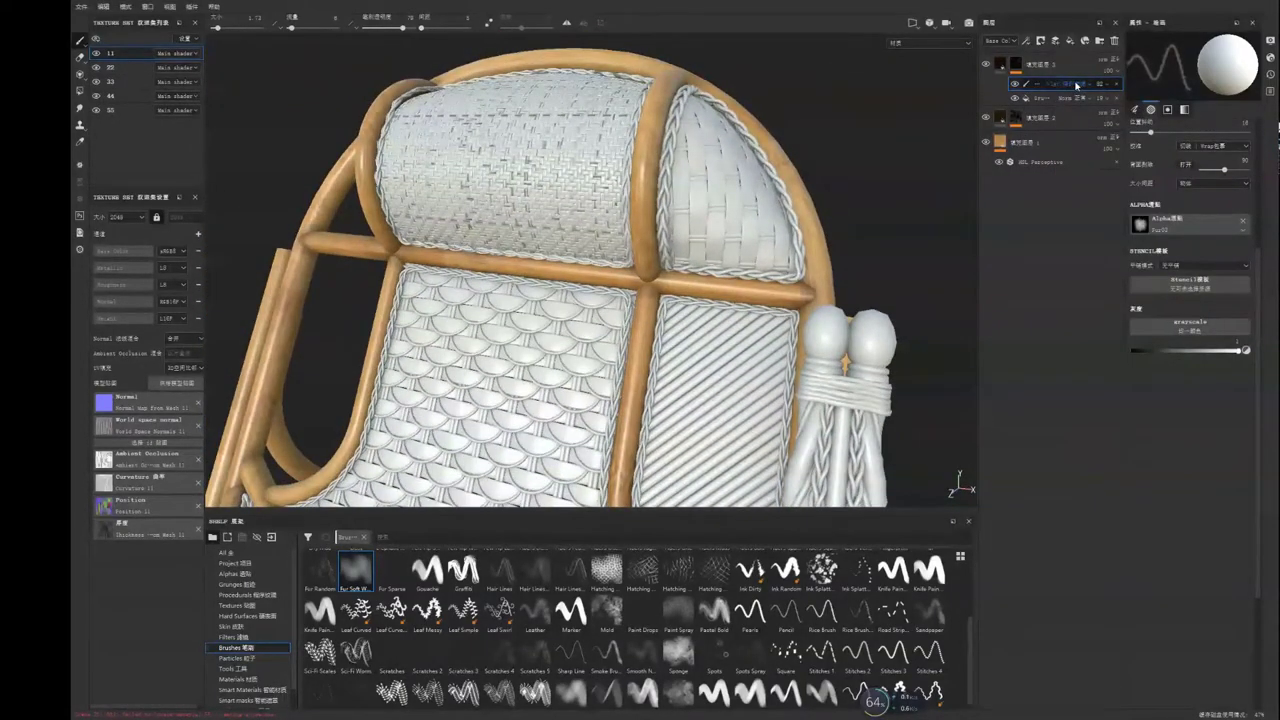
key("f")
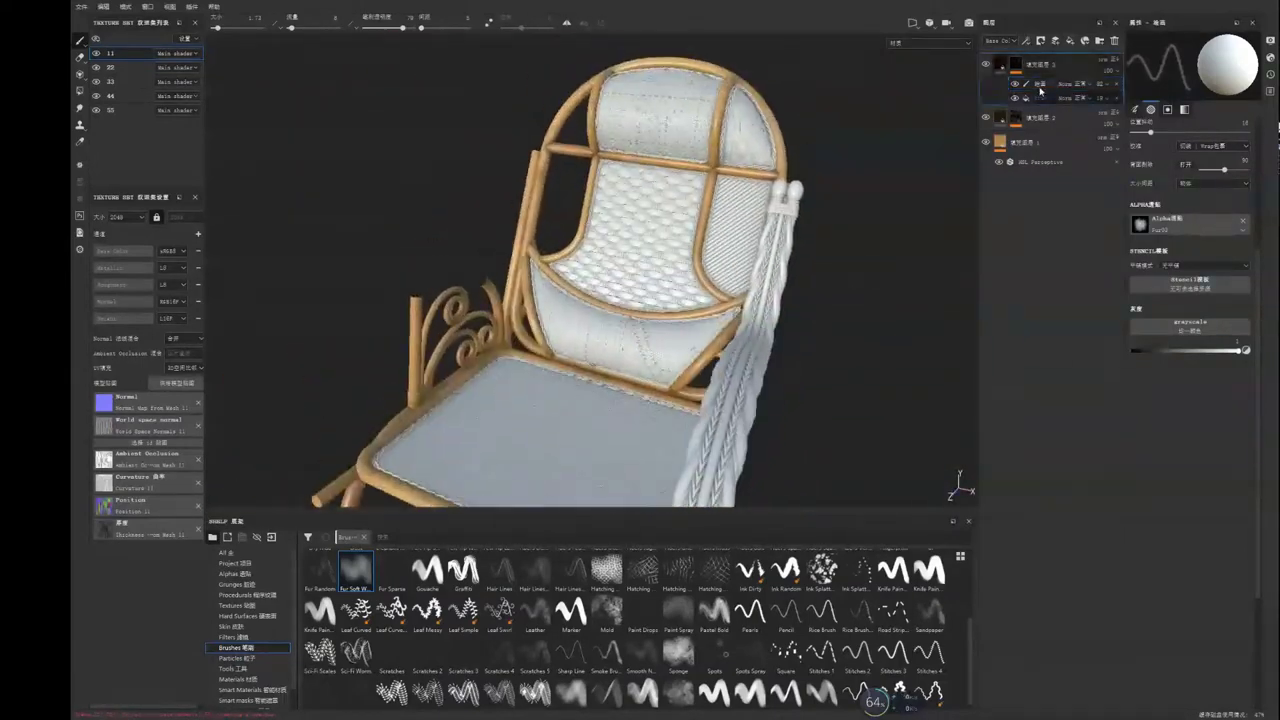
left_click(1040, 40)
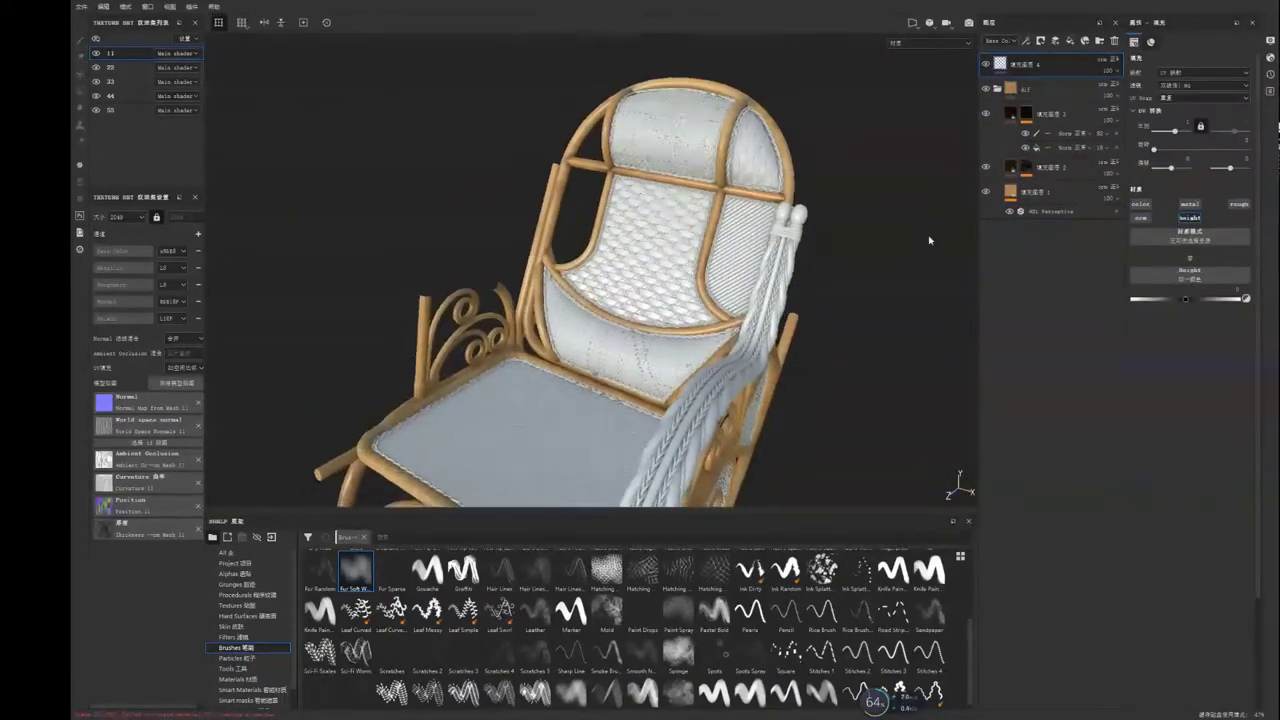
Step: Give fill layer 4 a black mask filled with Anisotropic Noise
right_click(1052, 68)
left_click(1073, 105)
left_click(250, 595)
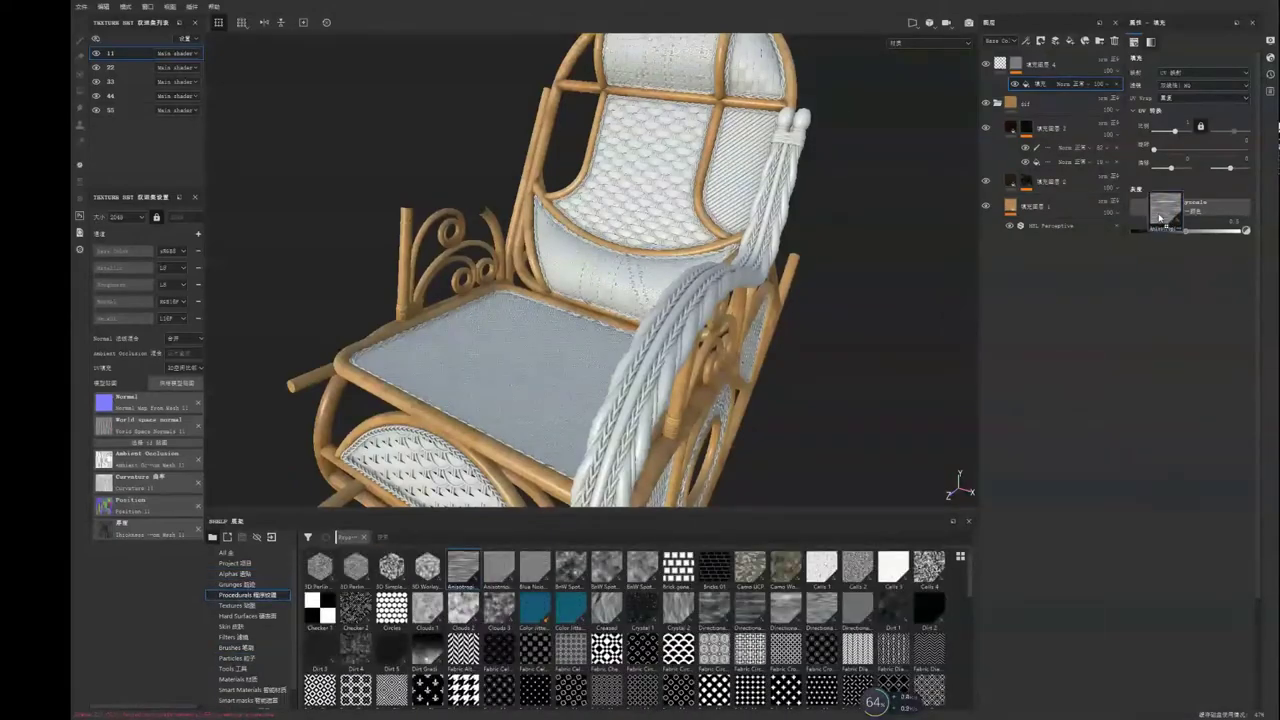
left_click_drag(463, 567, 1190, 208)
left_click(1060, 64)
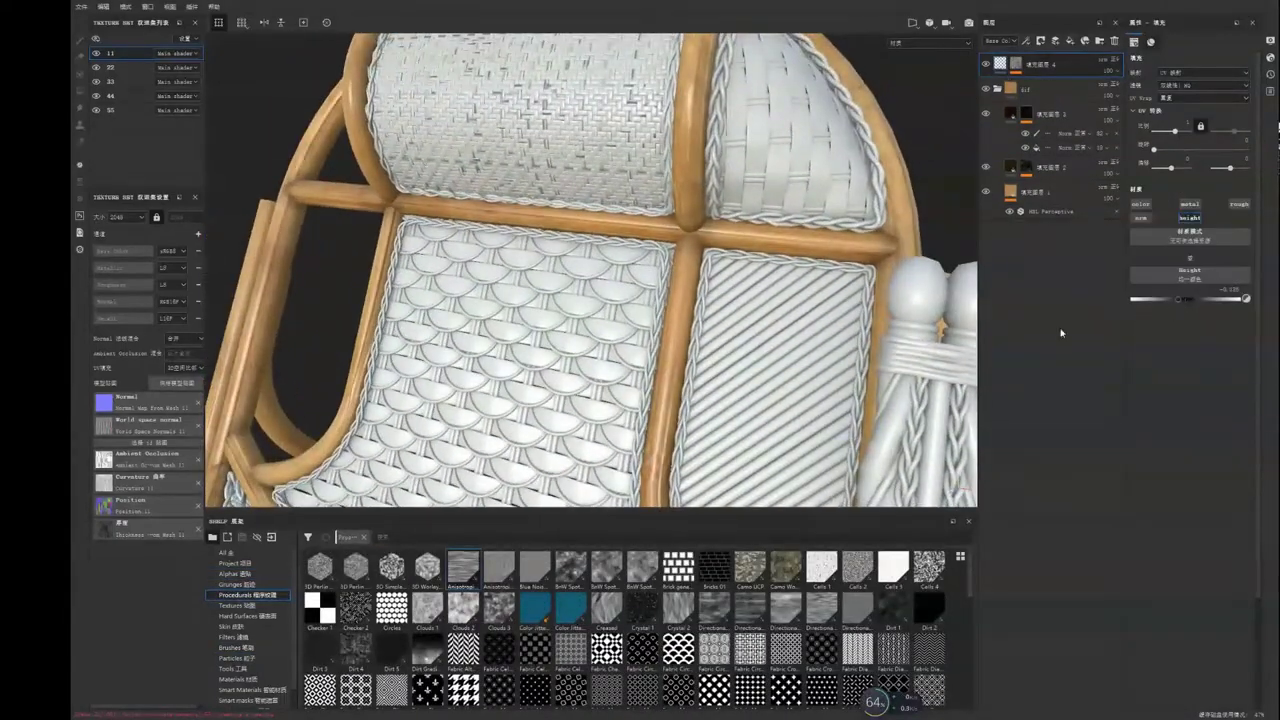
key("1")
left_click(120, 217)
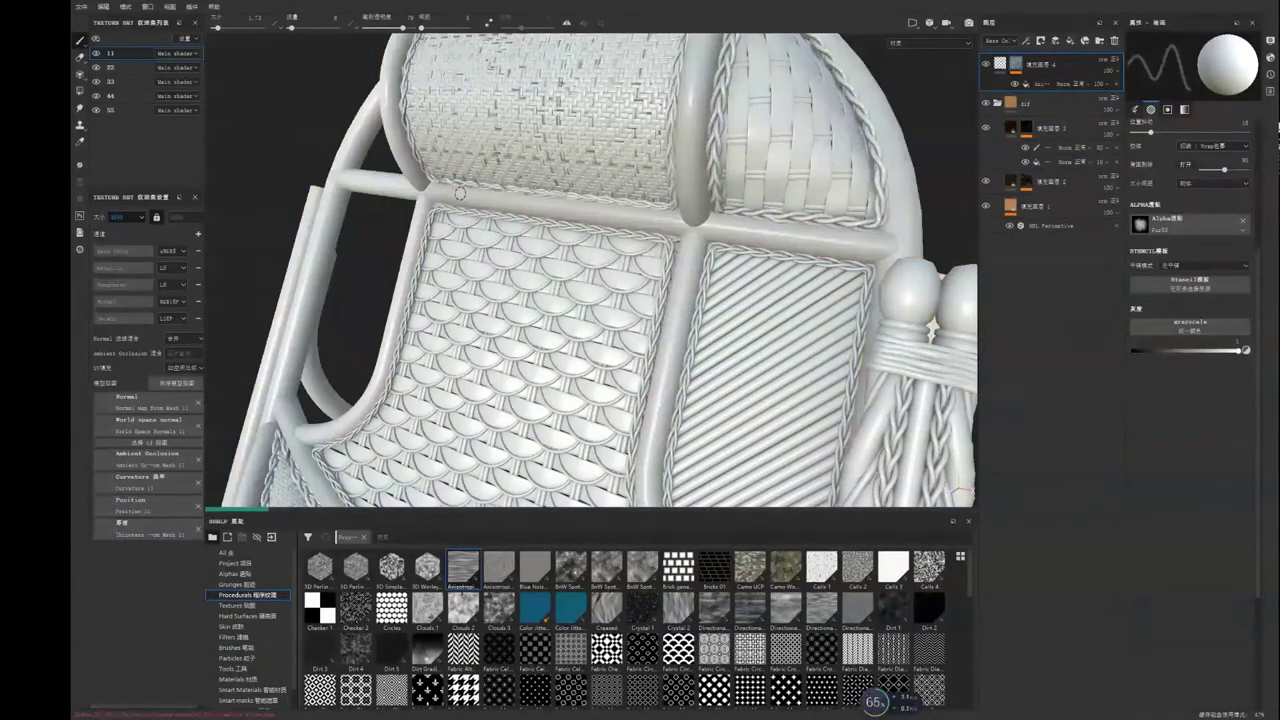
left_click_drag(459, 193, 530, 215, "alt")
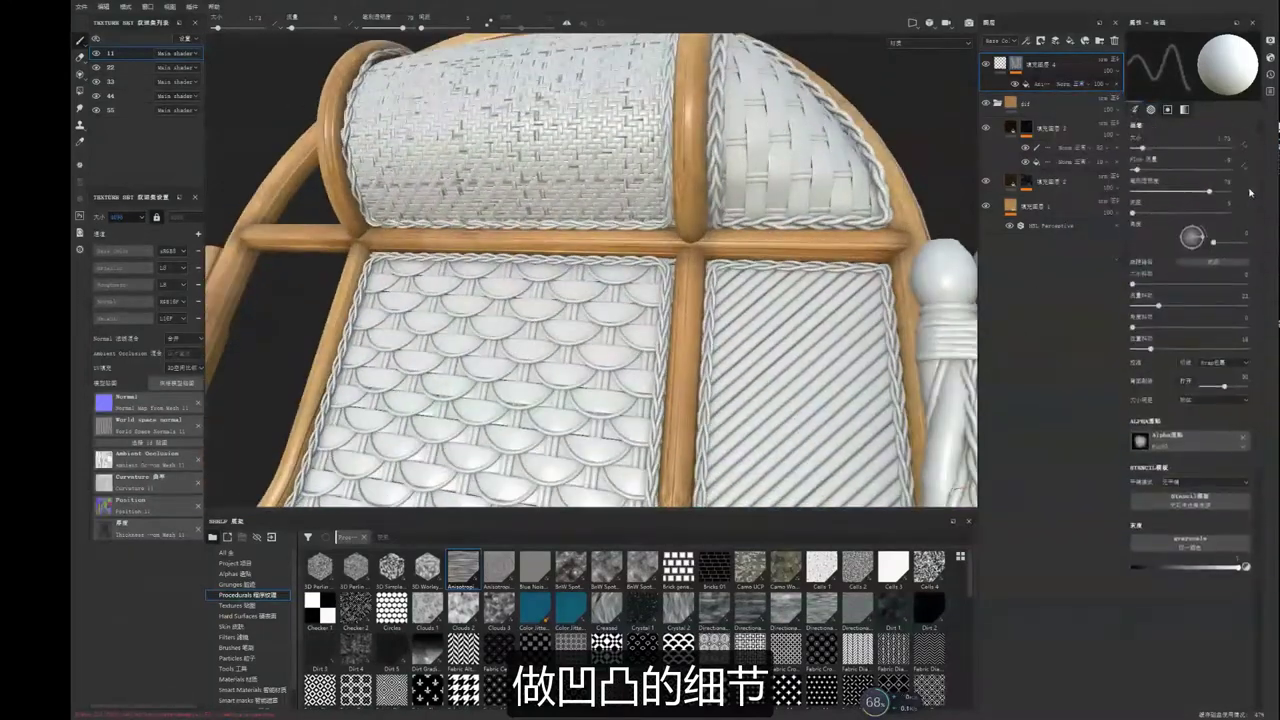
Step: Review fill layer 2's settings on the backrest and rename the top layer
left_click(1078, 182)
left_click_drag(944, 156, 1016, 97, "alt")
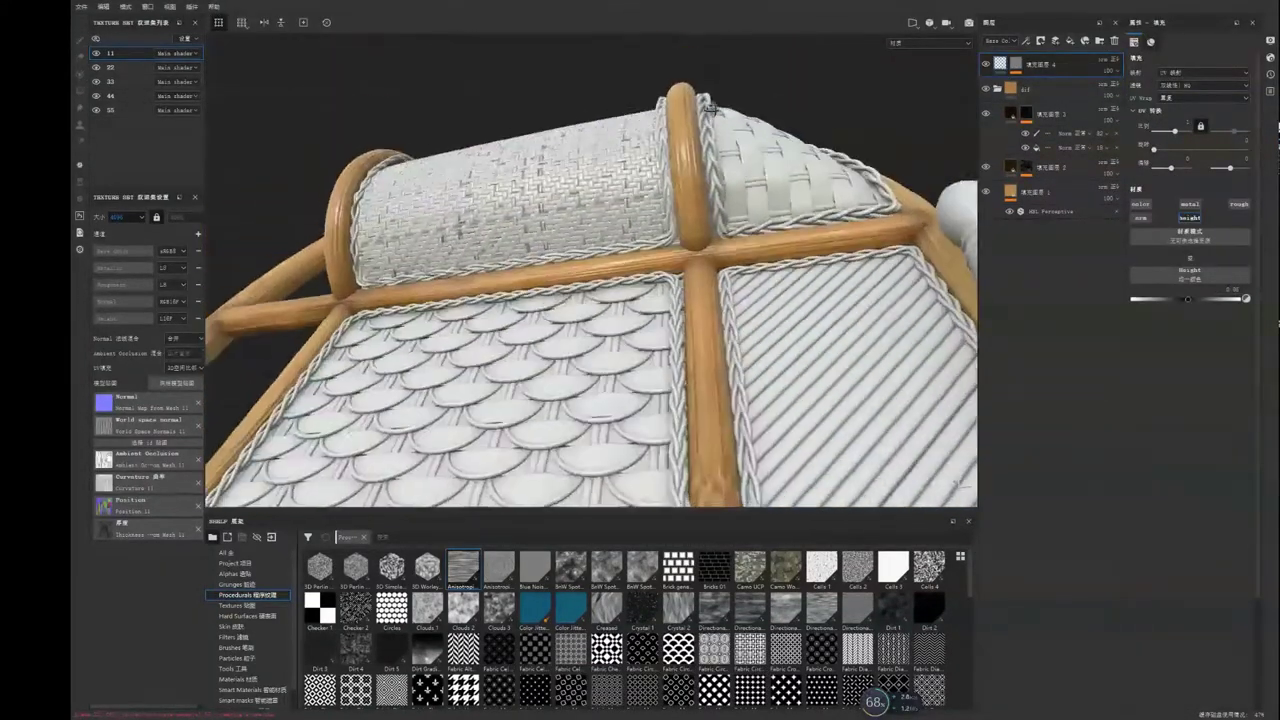
left_click_drag(700, 250, 766, 163, "alt")
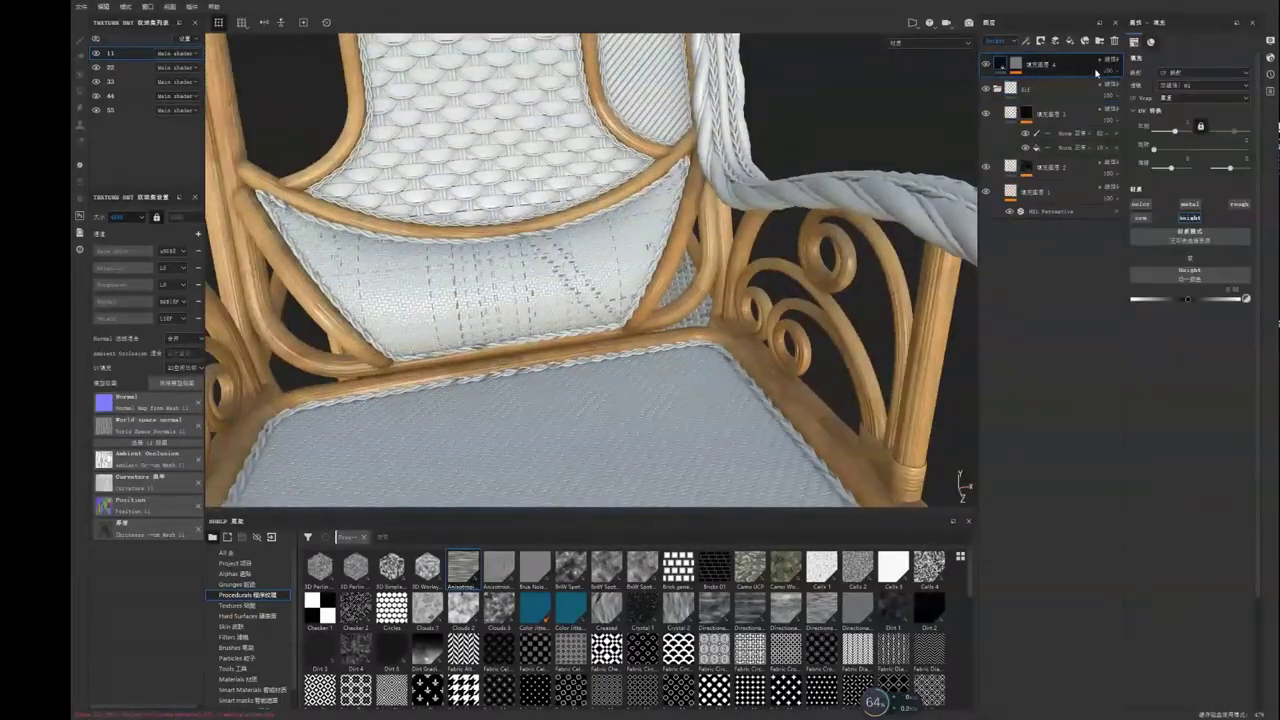
mouse_move(940, 180)
left_mouse_down("alt")
mouse_move(858, 256)
mouse_move(930, 160)
mouse_move(860, 250)
mouse_move(903, 277)
mouse_move(906, 343)
left_mouse_up("alt")
double_click(1043, 65)
Step: Add a roughness-only fill layer with a grunge map as its mask
left_click(1140, 204)
left_click(1192, 220)
left_click(997, 41)
left_click(997, 66)
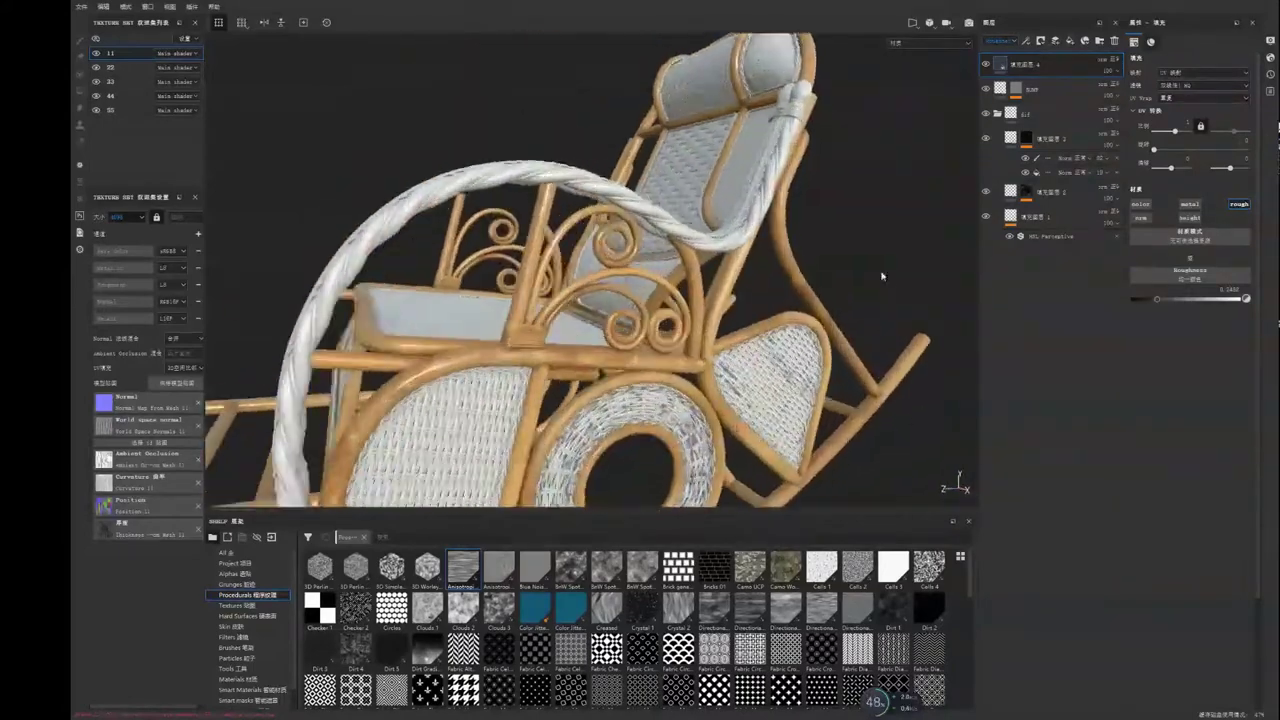
key("1")
left_click(237, 563)
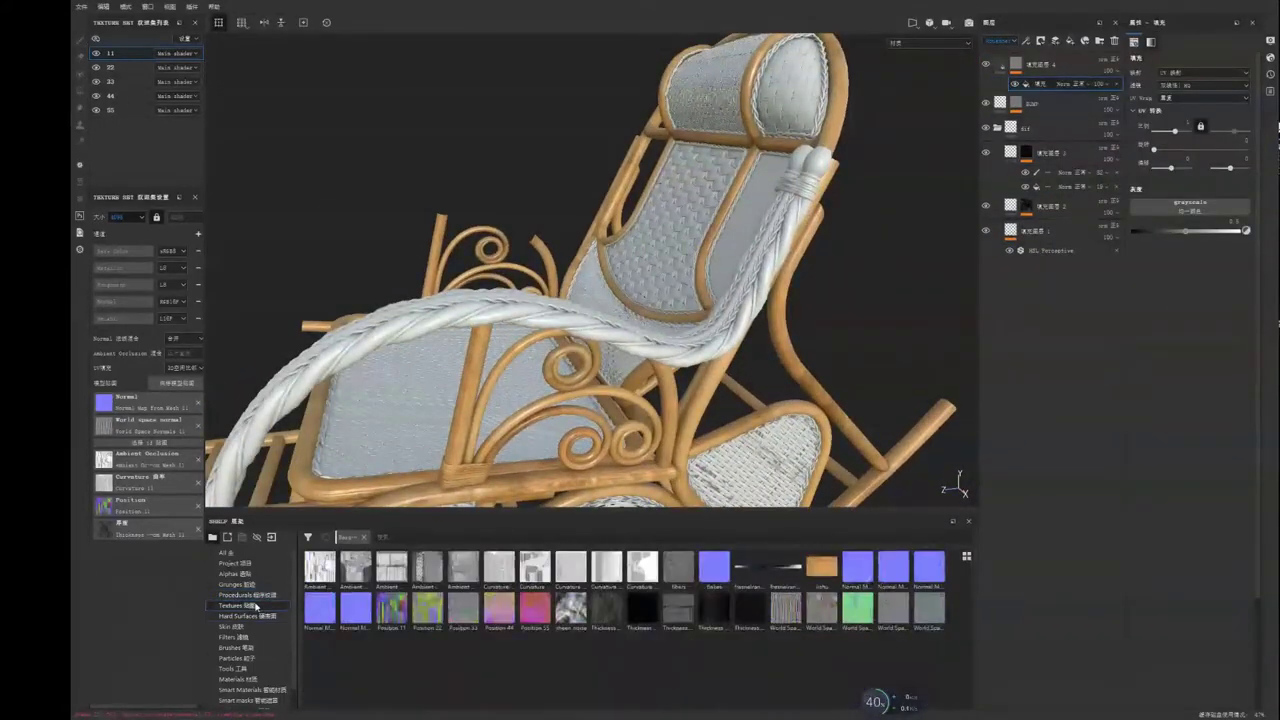
left_click(237, 584)
left_click(1190, 202)
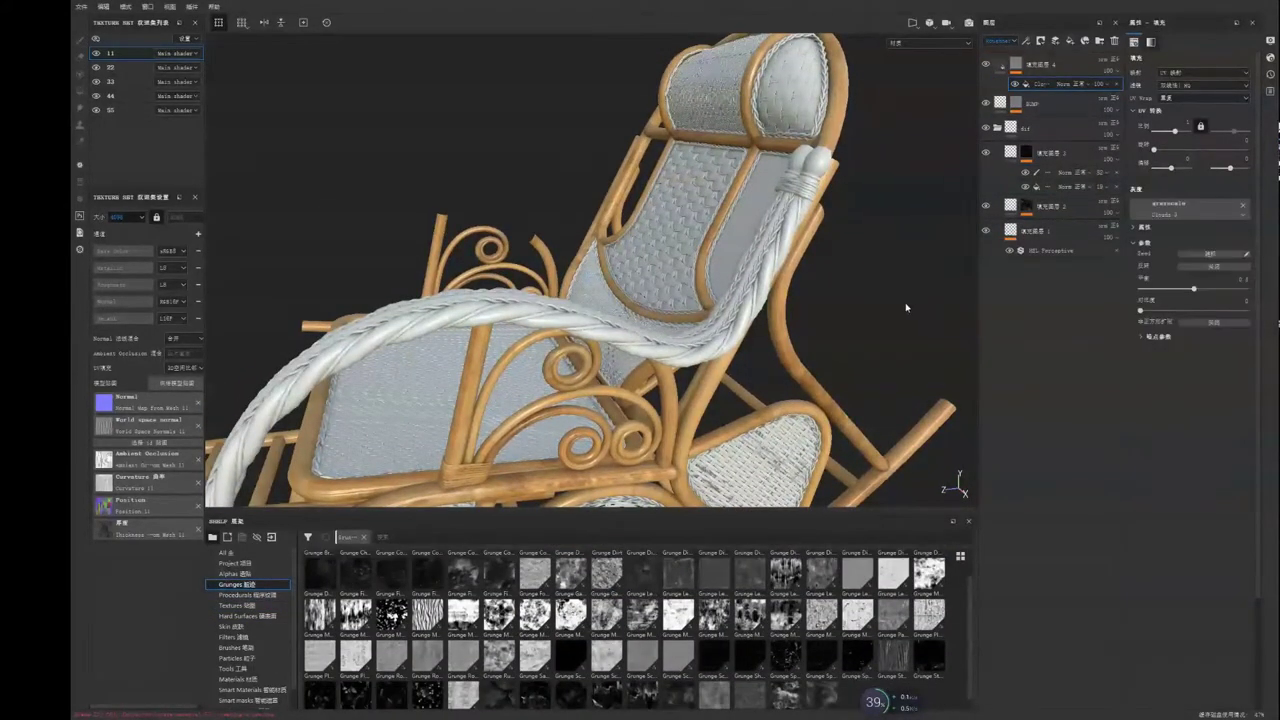
Step: Set the grunge contrast to 0.42 while previewing the roughness channel
mouse_move(906, 307)
left_mouse_down("alt")
mouse_move(740, 323)
mouse_move(620, 300)
left_mouse_up("alt")
key("c")
left_click_drag(1140, 311, 1185, 311)
mouse_move(780, 300)
left_mouse_down("alt")
mouse_move(856, 310)
mouse_move(820, 340)
left_mouse_up("alt")
key("m")
scroll(800, 360, "down", 5)
left_click_drag(783, 380, 803, 378, "alt")
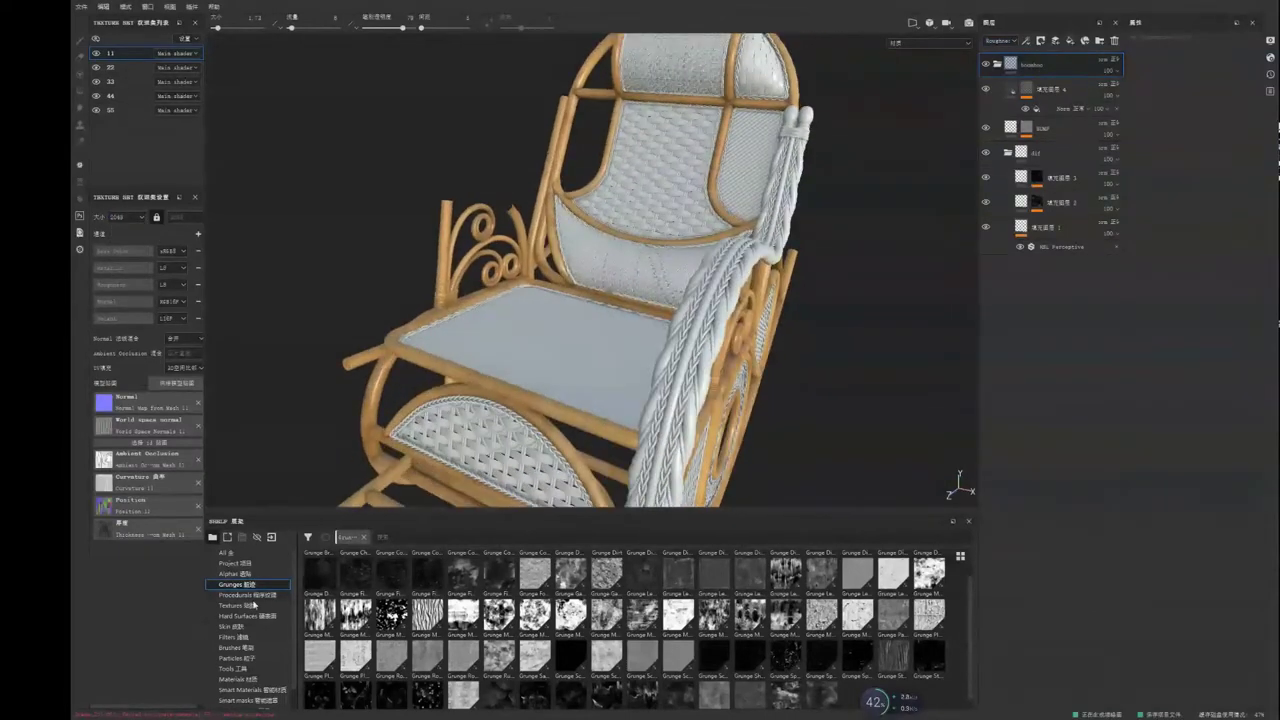
Step: Apply the bamboo smart material to the white seat
left_click(252, 668)
left_click(458, 630)
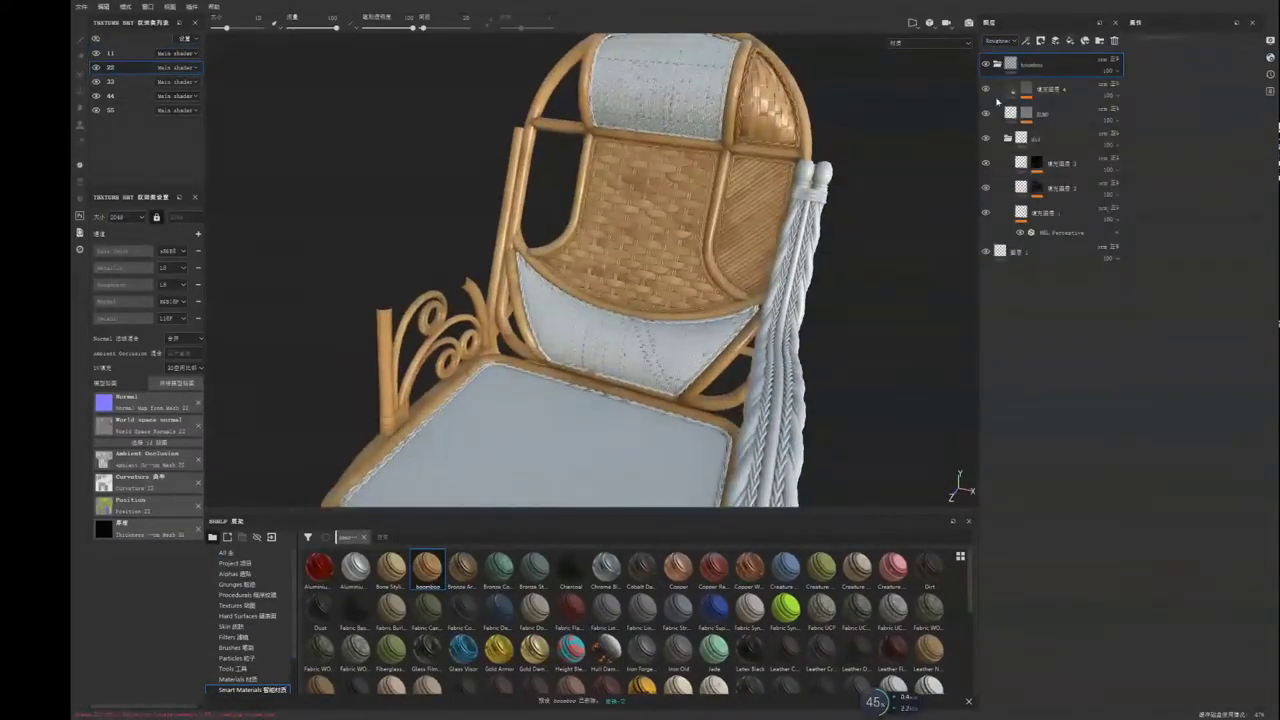
left_click_drag(850, 300, 903, 331, "alt")
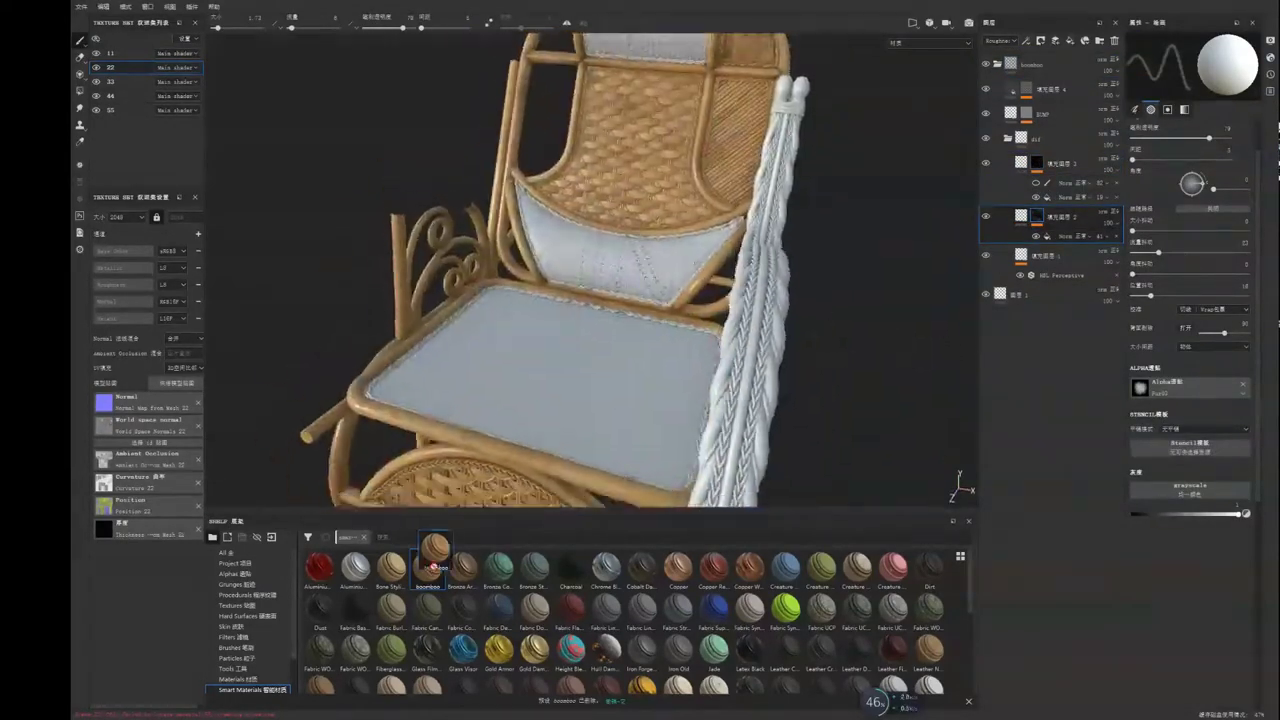
left_click_drag(432, 565, 540, 370)
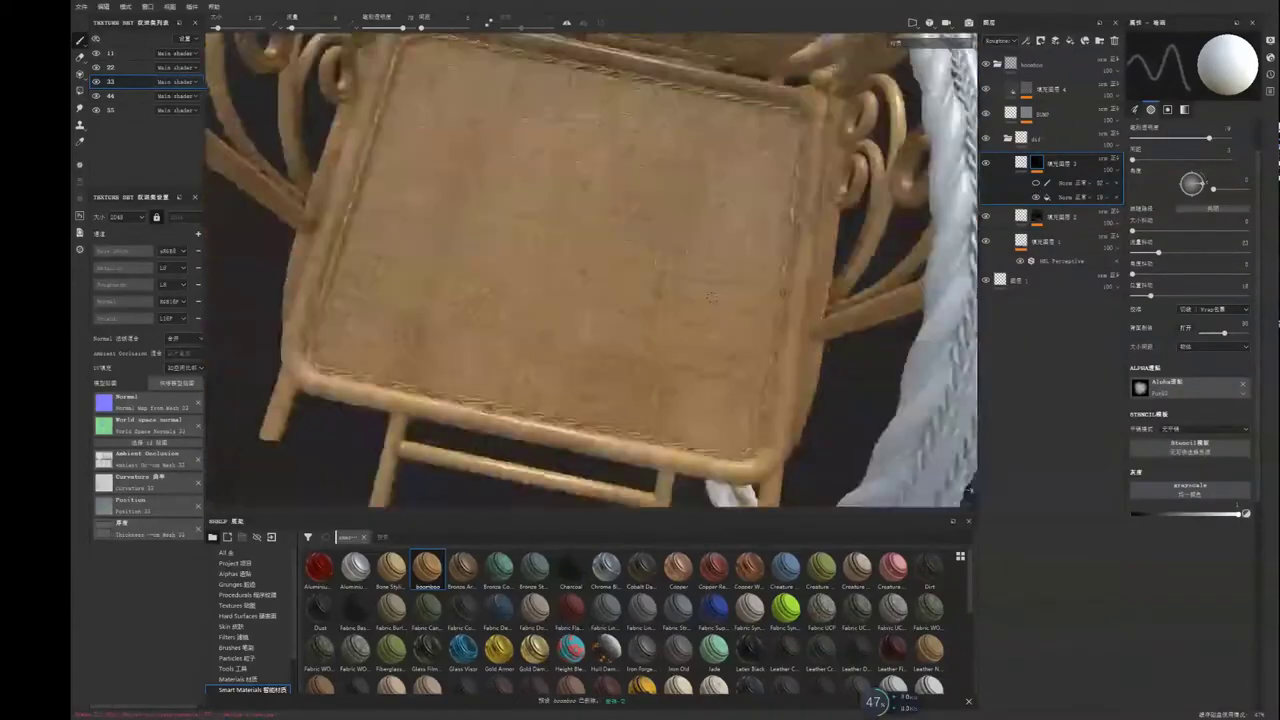
mouse_move(820, 300)
left_mouse_down("alt")
mouse_move(727, 333)
mouse_move(866, 400)
left_mouse_up("alt")
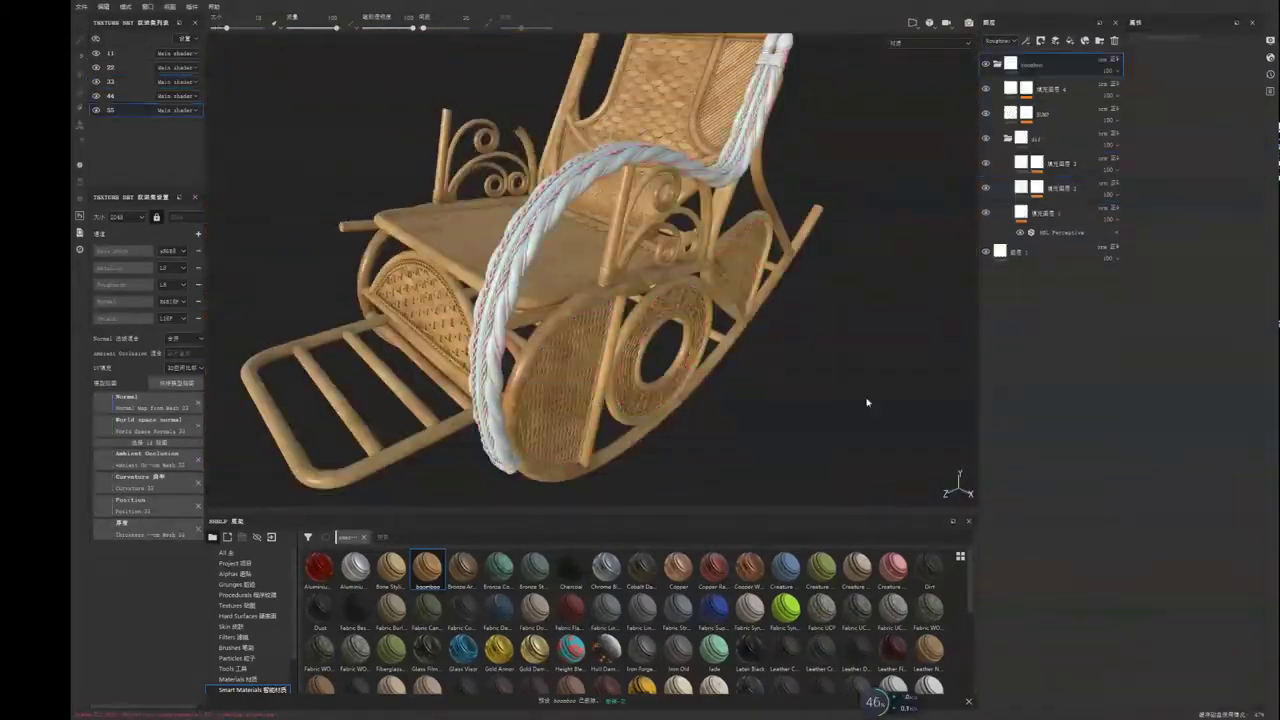
right_click_drag(866, 400, 771, 457, "alt")
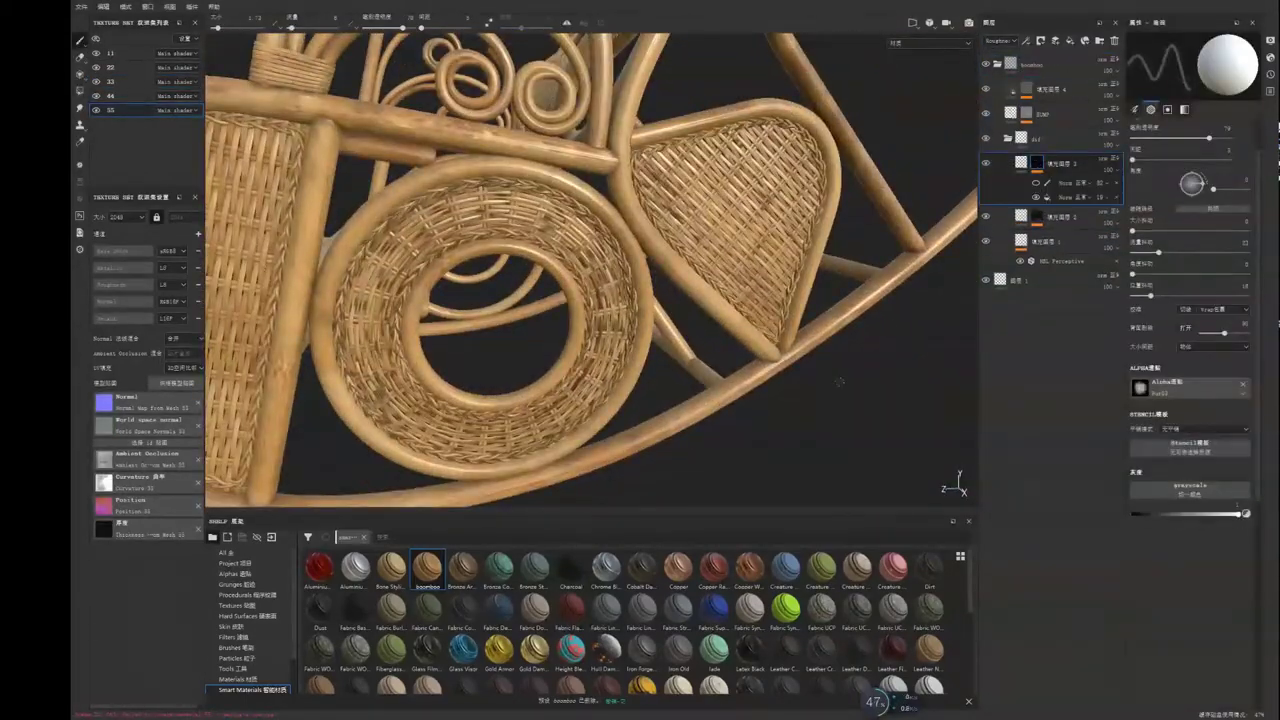
mouse_move(840, 381)
left_mouse_down("alt")
mouse_move(510, 403)
mouse_move(771, 196)
mouse_move(700, 260)
left_mouse_up("alt")
Step: Adjust a fill layer's options and isolate the twisted post
left_click(1045, 163)
right_click(1066, 168)
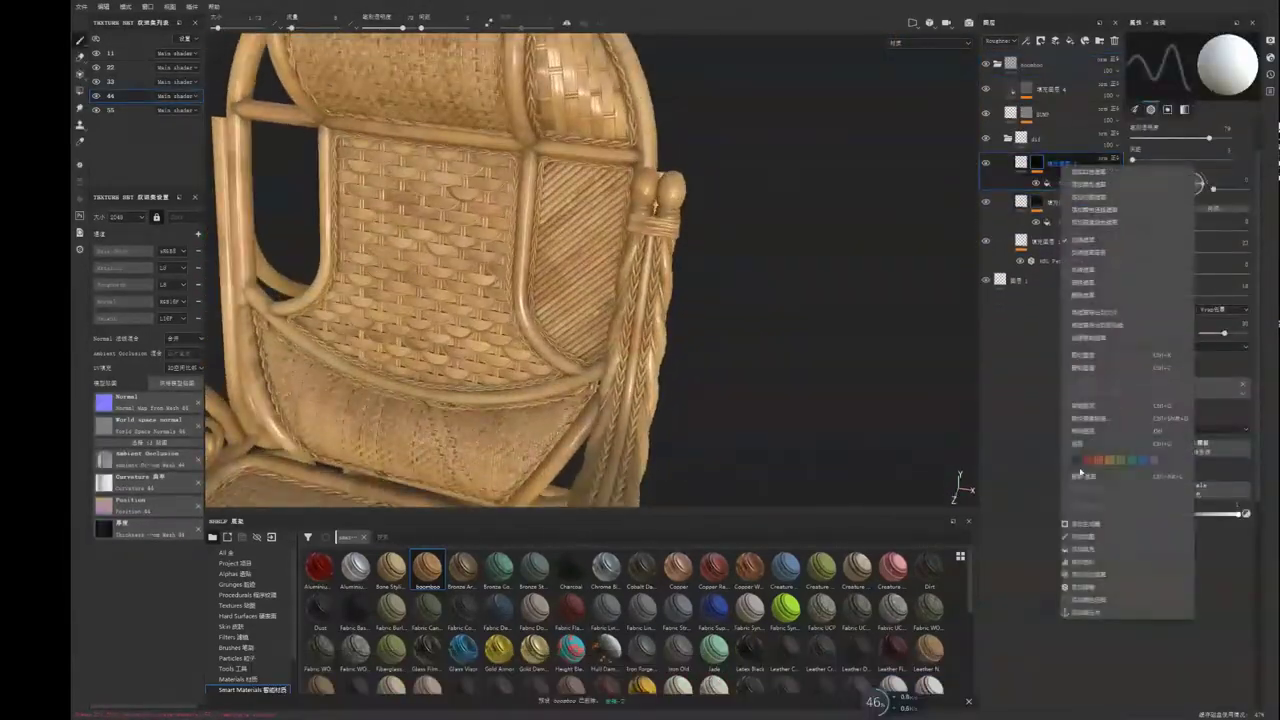
left_click(1080, 474)
left_click_drag(760, 300, 651, 290, "alt")
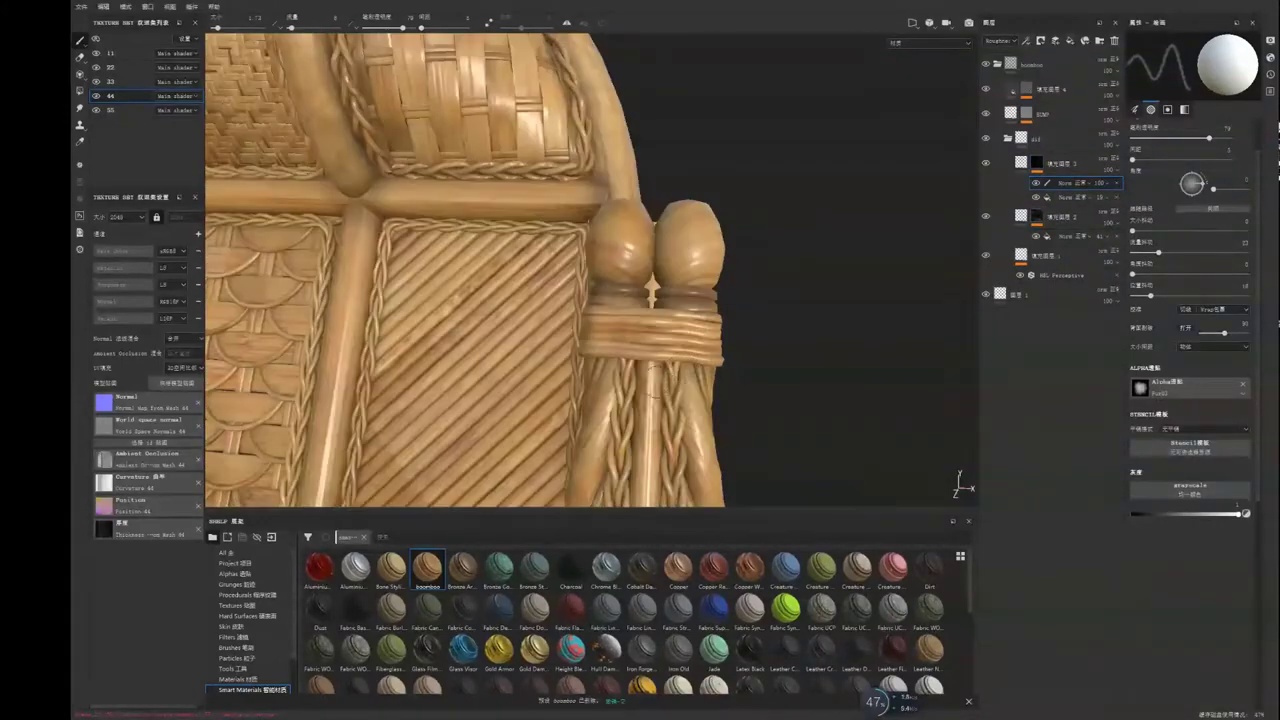
key("alt+q")
mouse_move(651, 290)
left_mouse_down("alt")
mouse_move(569, 286)
mouse_move(574, 306)
mouse_move(757, 356)
left_mouse_up("alt")
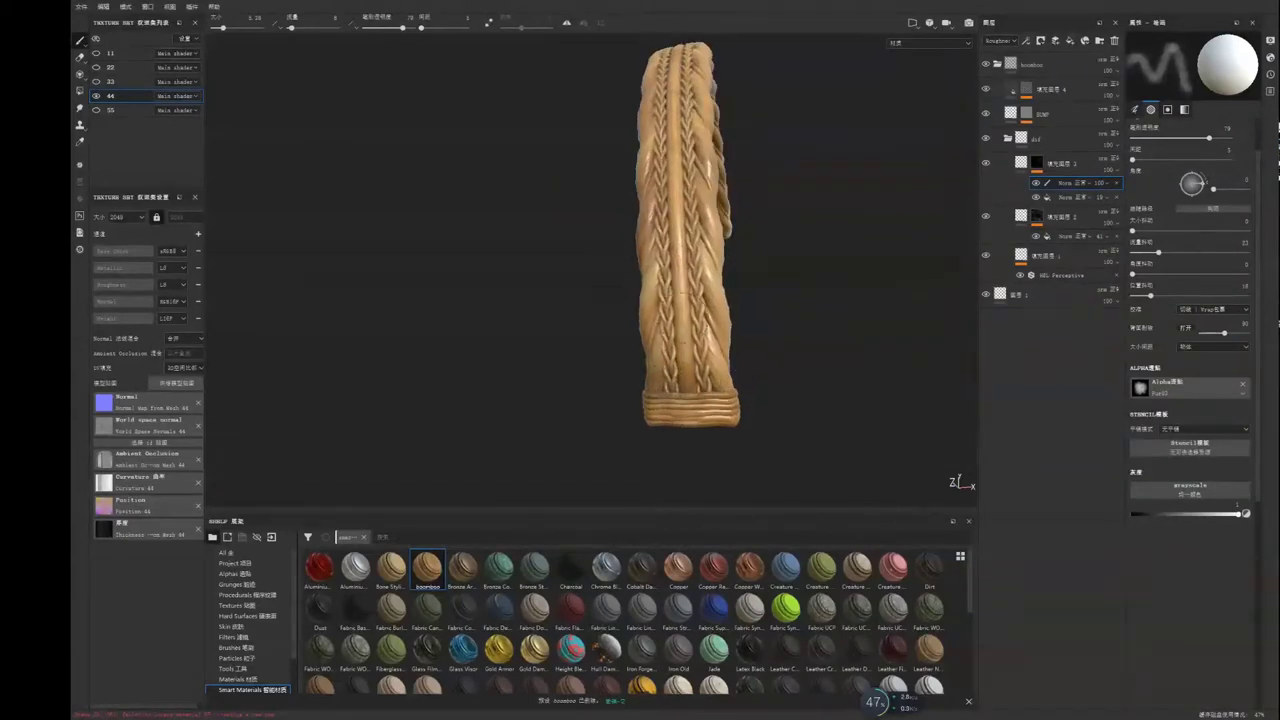
Step: Add a paint layer and paint darker Fur Soft strokes along the rattan rope
left_click(1040, 41)
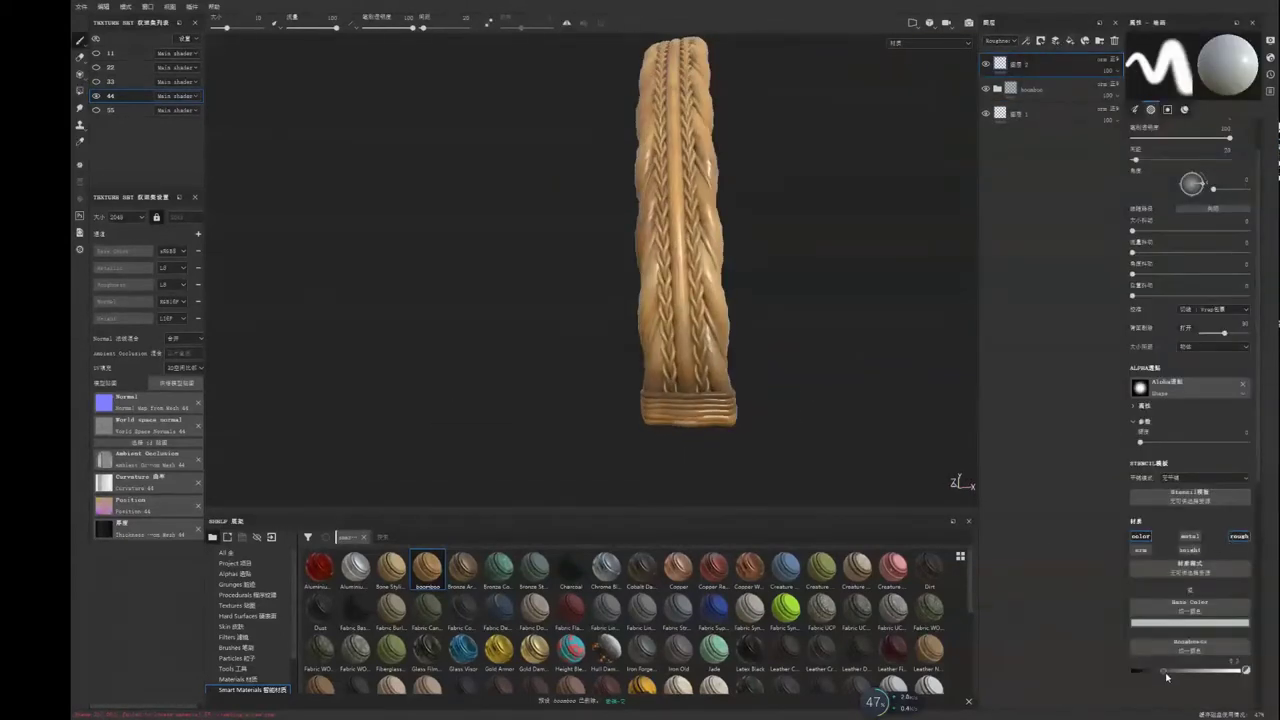
left_click_drag(770, 420, 792, 404, "alt")
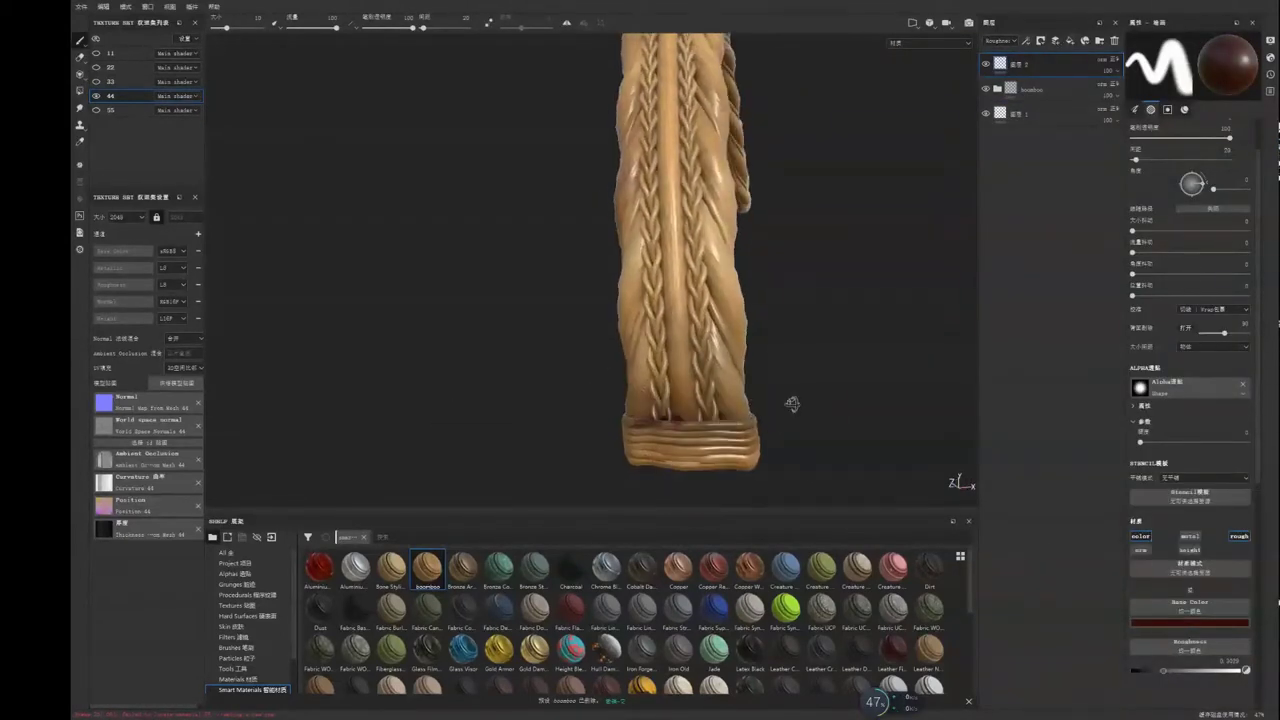
left_click(236, 648)
left_click(355, 565)
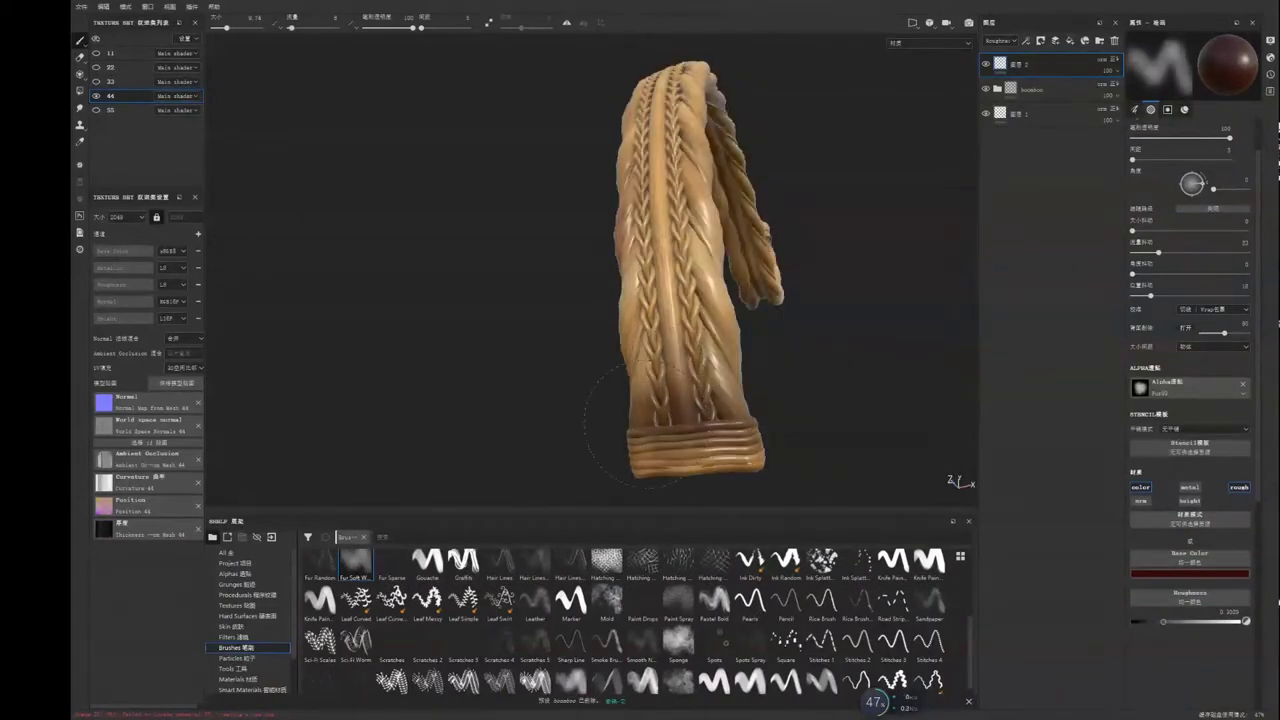
mouse_move(829, 400)
left_mouse_down("alt")
mouse_move(771, 337)
mouse_move(619, 427)
left_mouse_up("alt")
mouse_move(520, 332)
left_mouse_down("alt")
mouse_move(618, 205)
mouse_move(814, 211)
mouse_move(1107, 75)
left_mouse_up("alt")
scroll(976, 160, "down", 5)
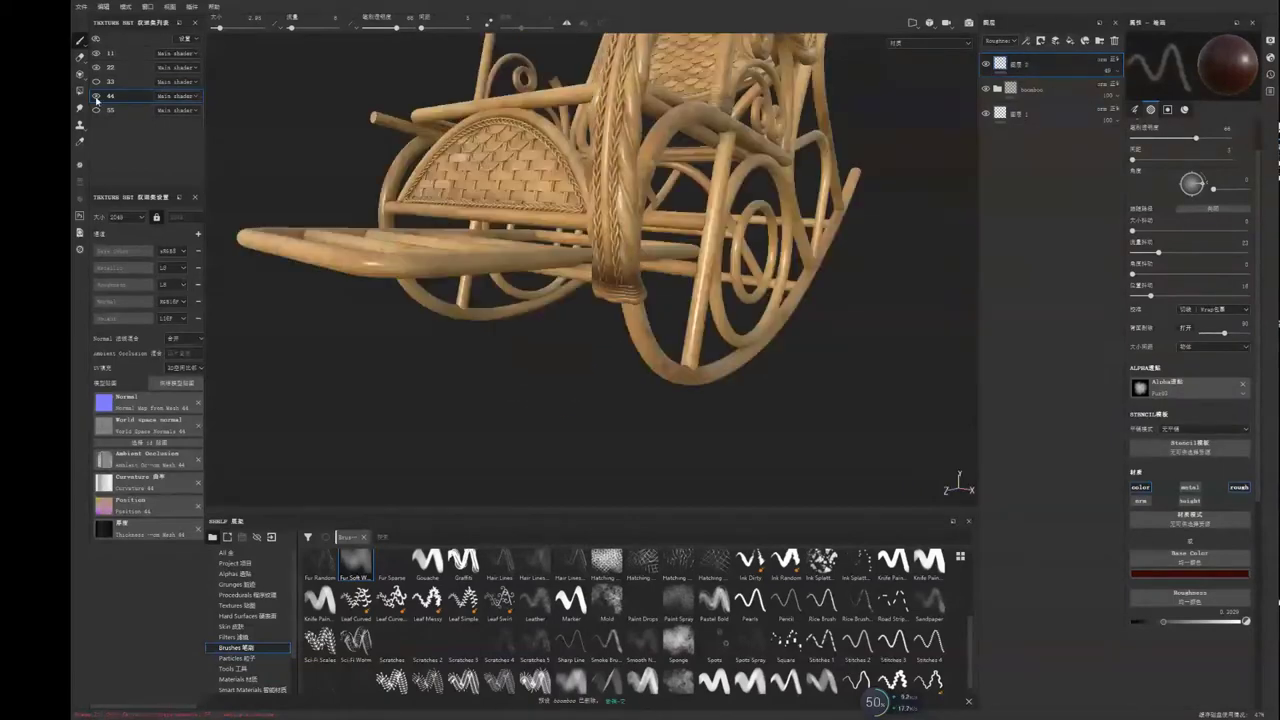
left_click_drag(976, 160, 832, 174, "alt")
scroll(812, 279, "up", 5)
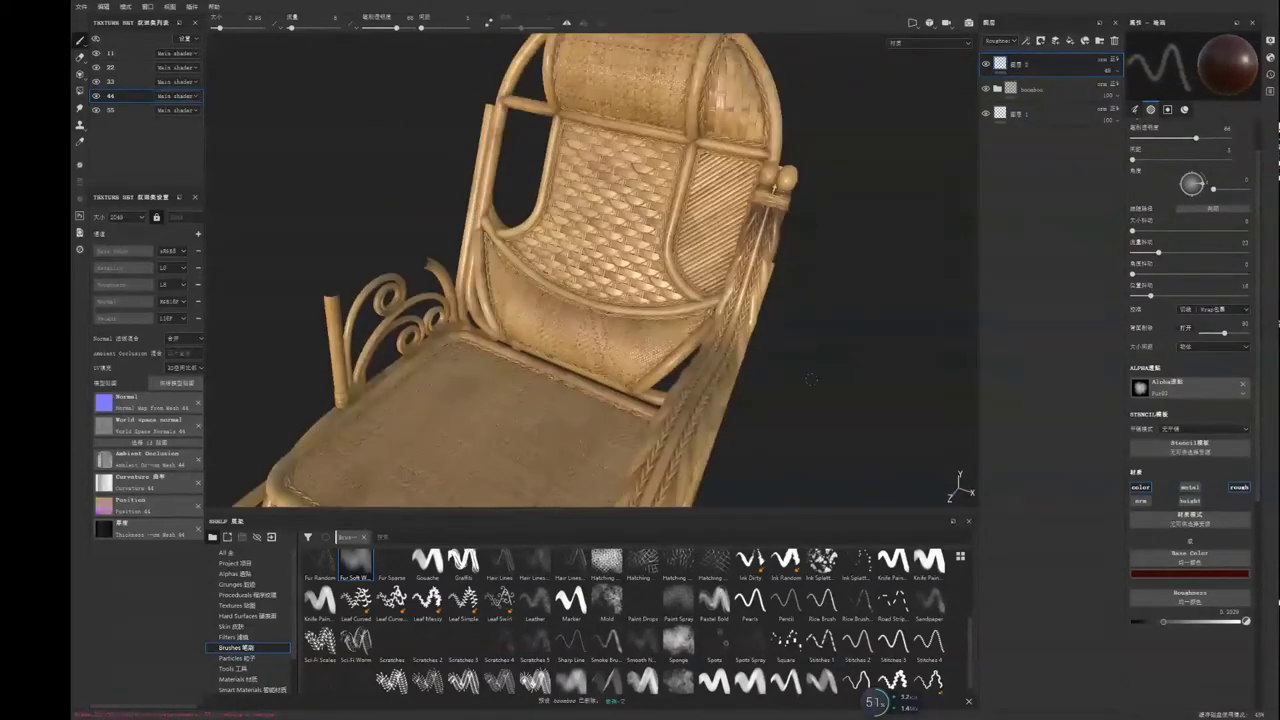
Step: Export all chair textures through Export Textures to the Desktop SSSS folder
mouse_move(811, 380)
left_mouse_down("alt")
mouse_move(771, 386)
mouse_move(700, 300)
left_mouse_up("alt")
left_click(81, 6)
left_click(110, 140)
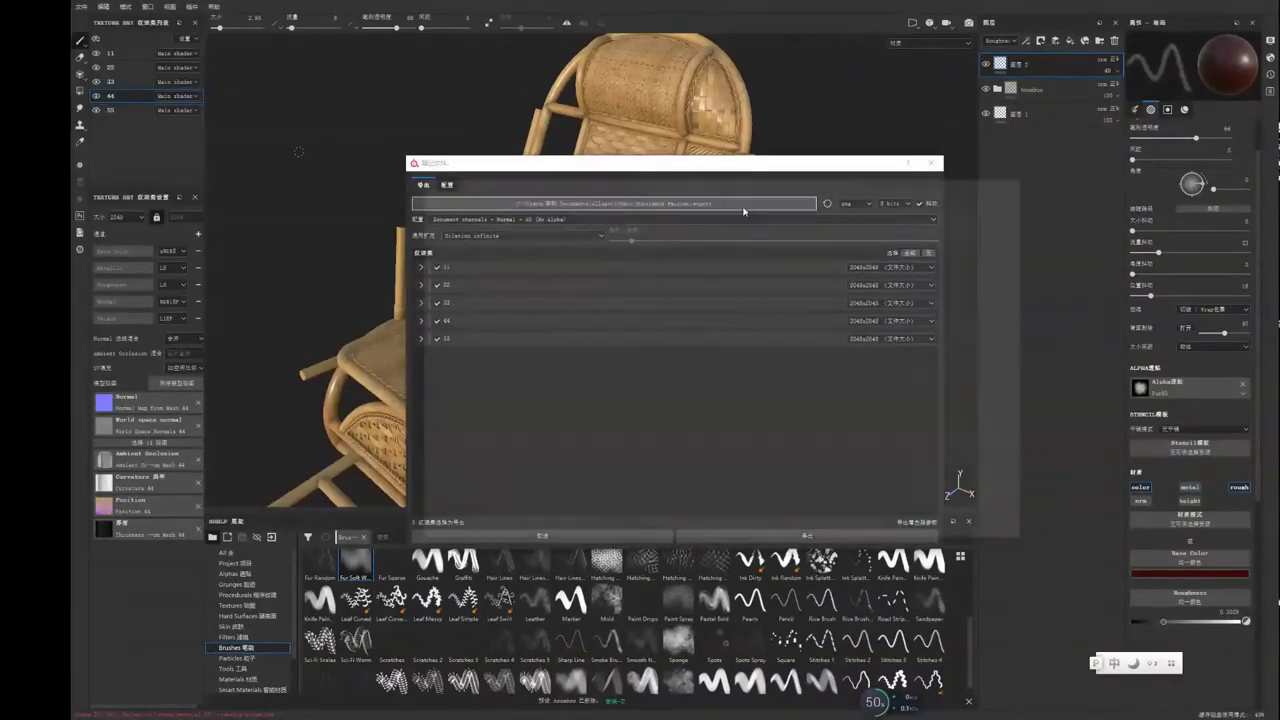
left_click(743, 205)
key("Return")
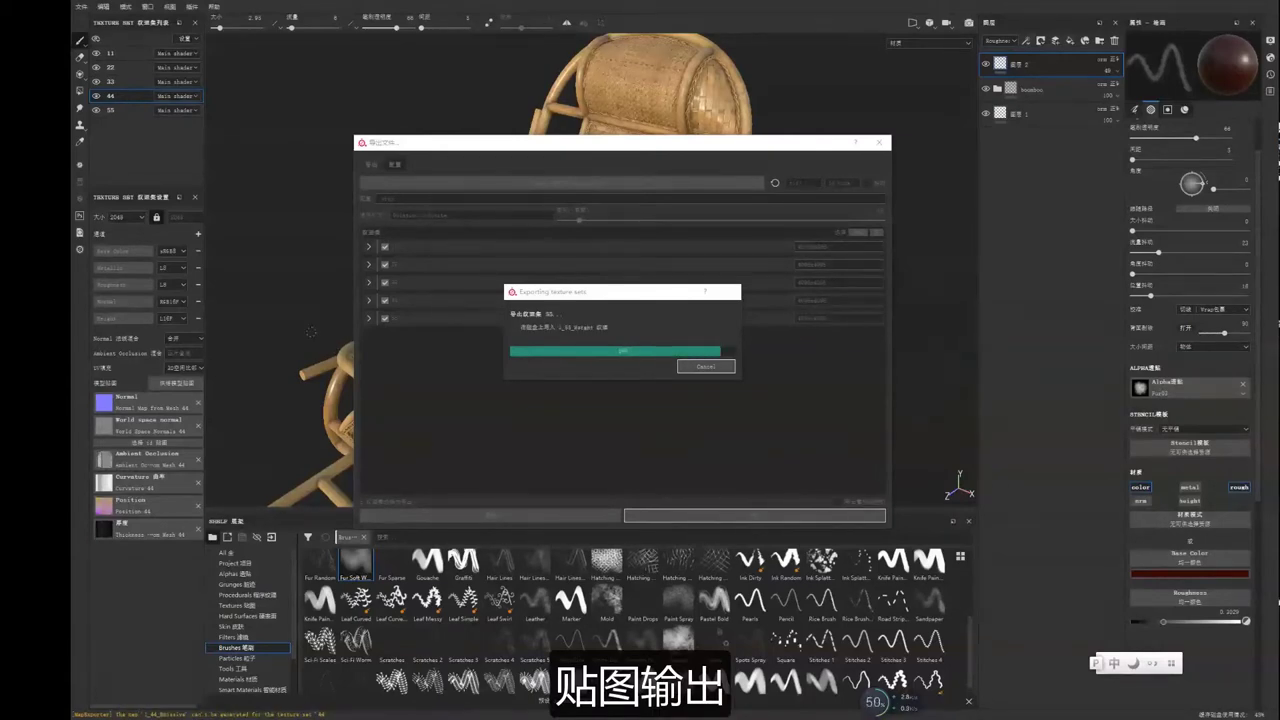
key("Return")
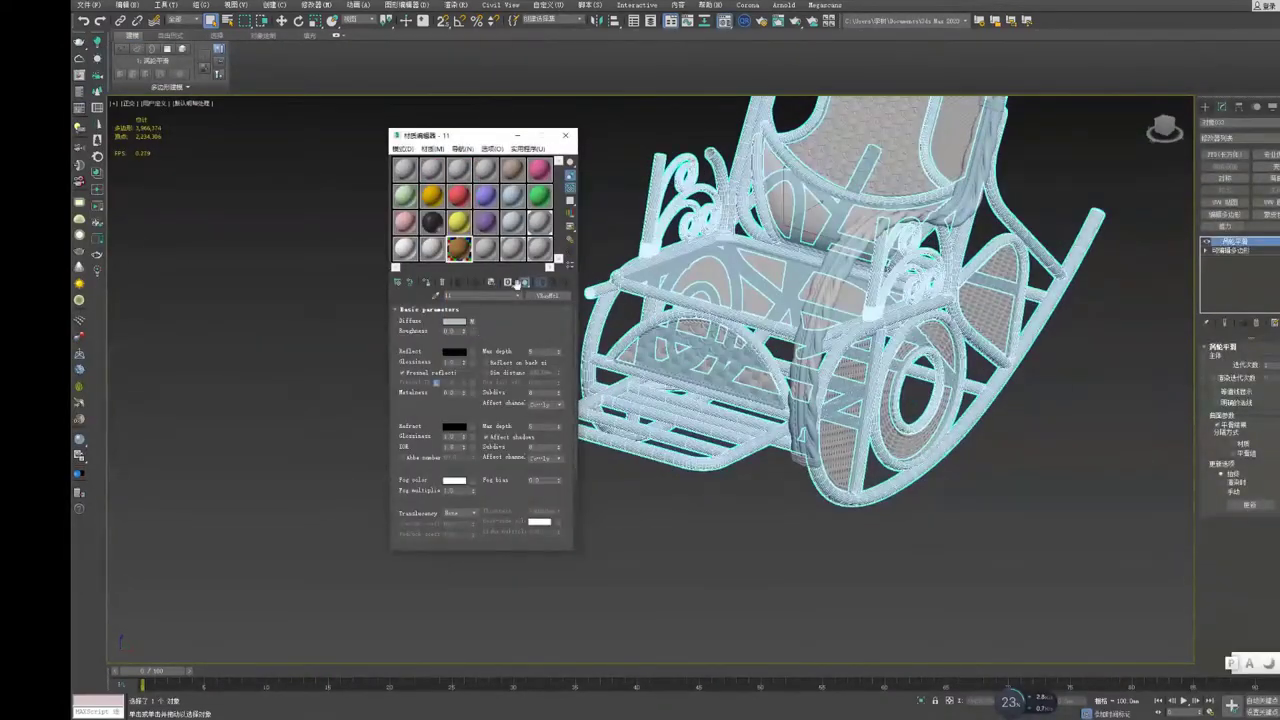
Step: Drag an exported wood texture from Explorer into the chair's VRayMtl
middle_click_drag(678, 427, 716, 452, "alt")
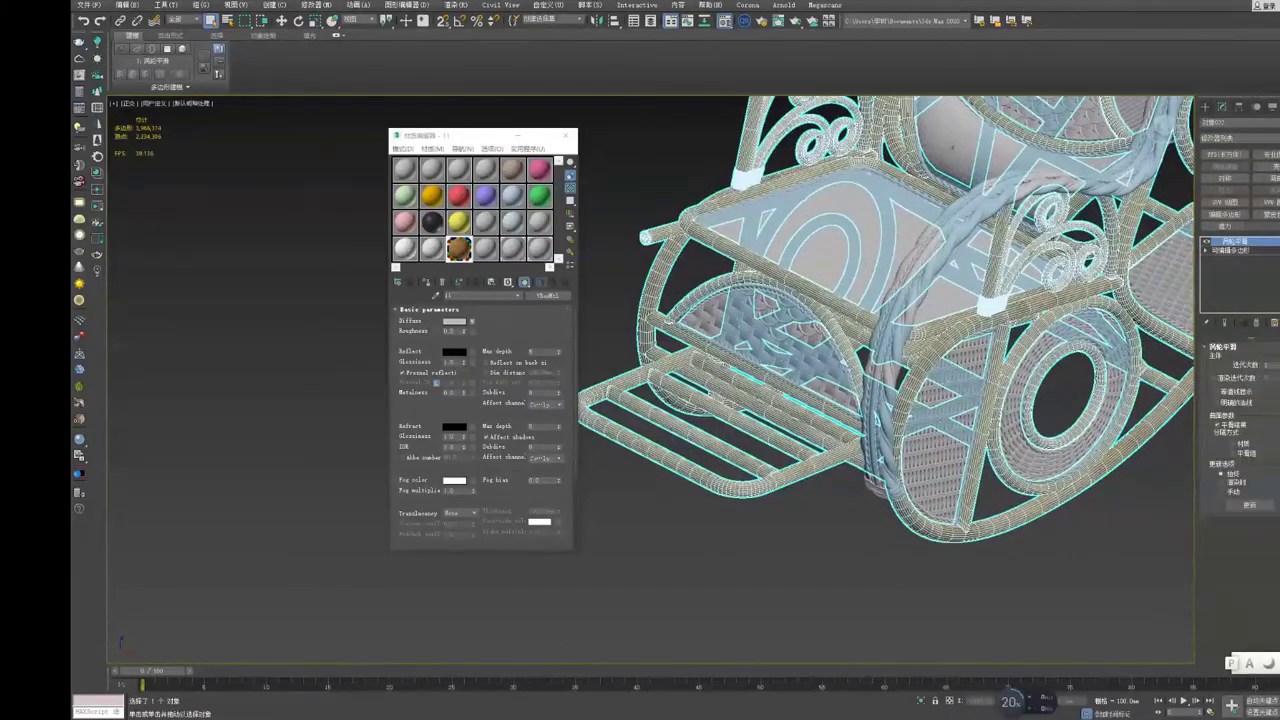
left_click_drag(119, 255, 404, 334)
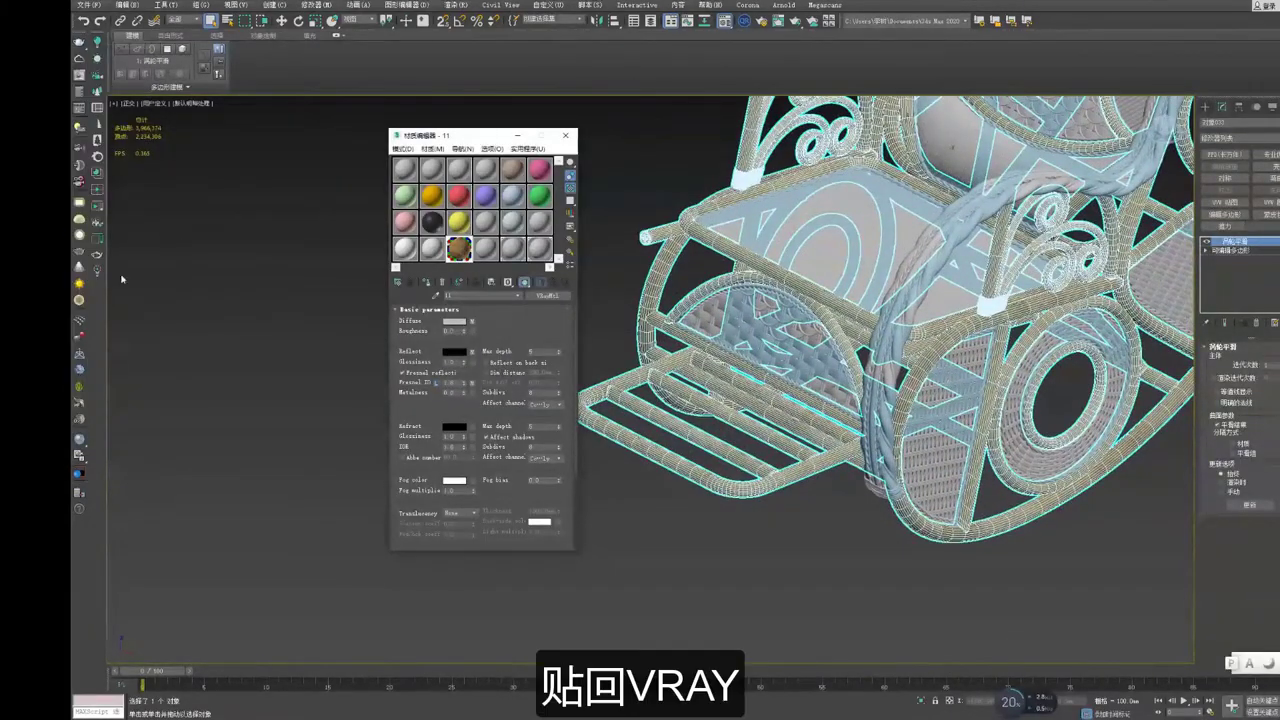
scroll(463, 372, "down", 5)
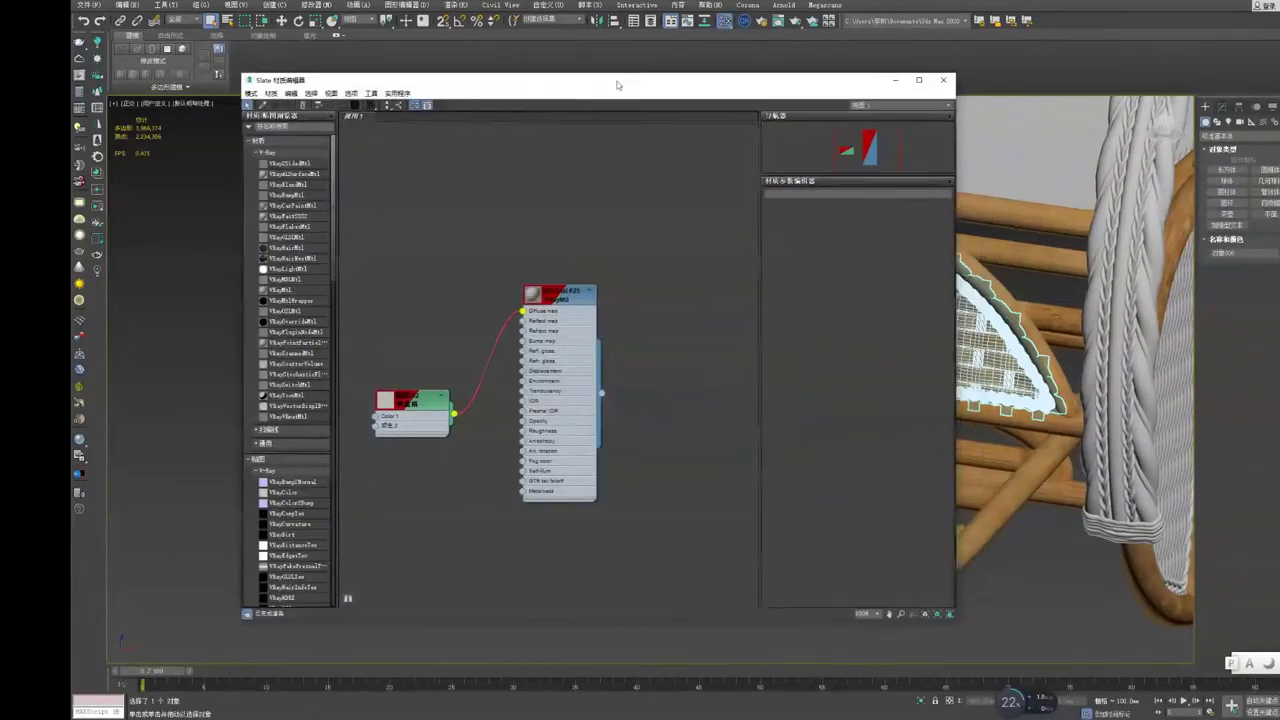
Step: Inspect the 贴图 #2 and diffuse bitmap nodes' parameters
double_click(297, 334)
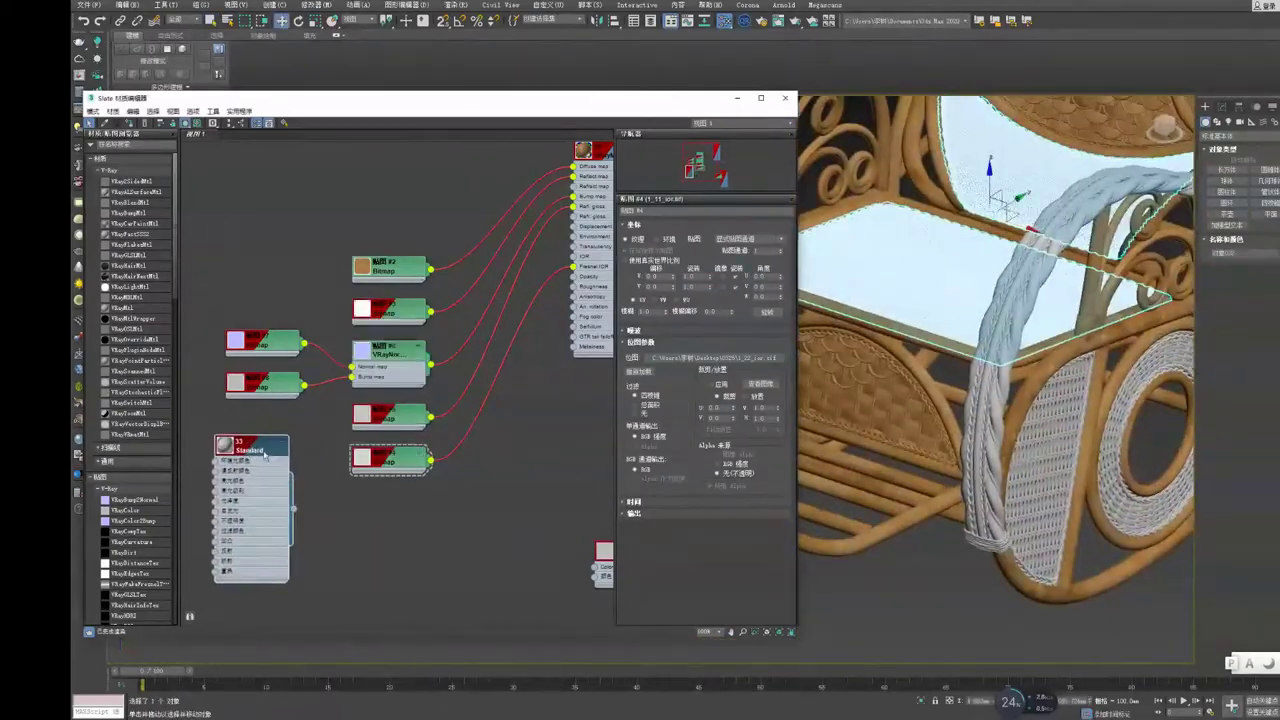
scroll(370, 320, "down", 3)
left_click_drag(257, 225, 476, 424)
scroll(450, 198, "up", 3)
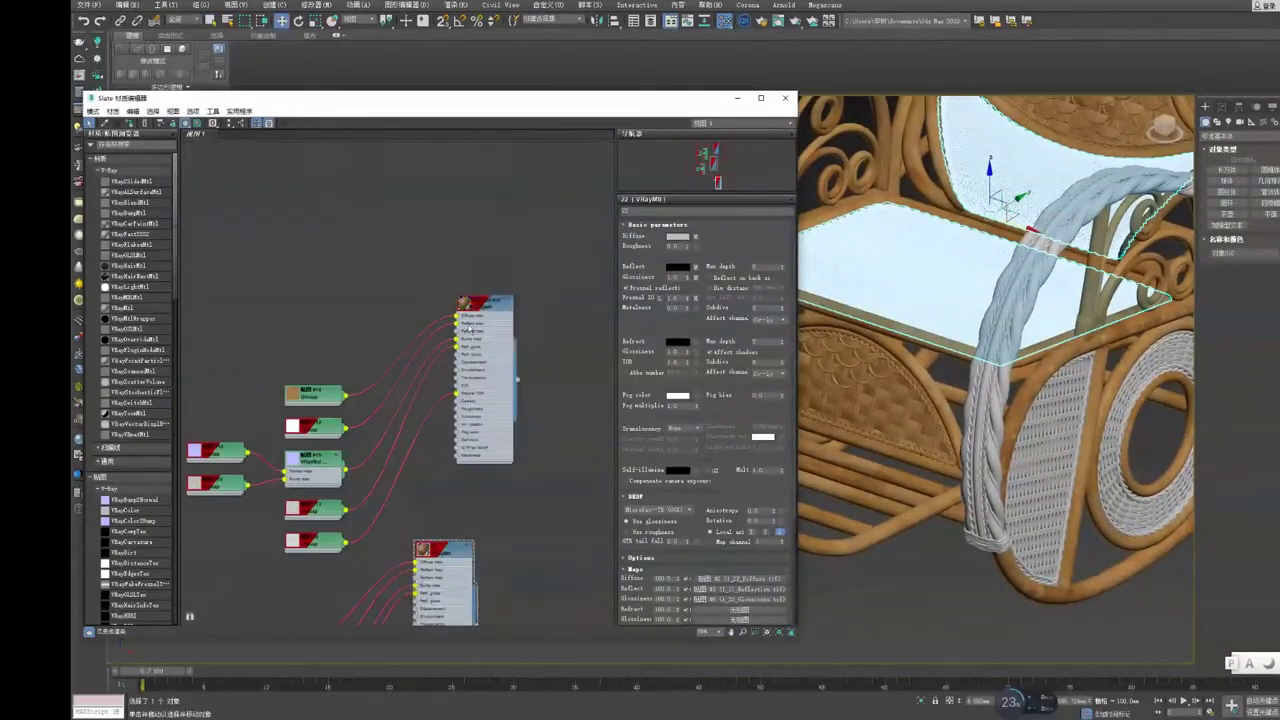
double_click(313, 380)
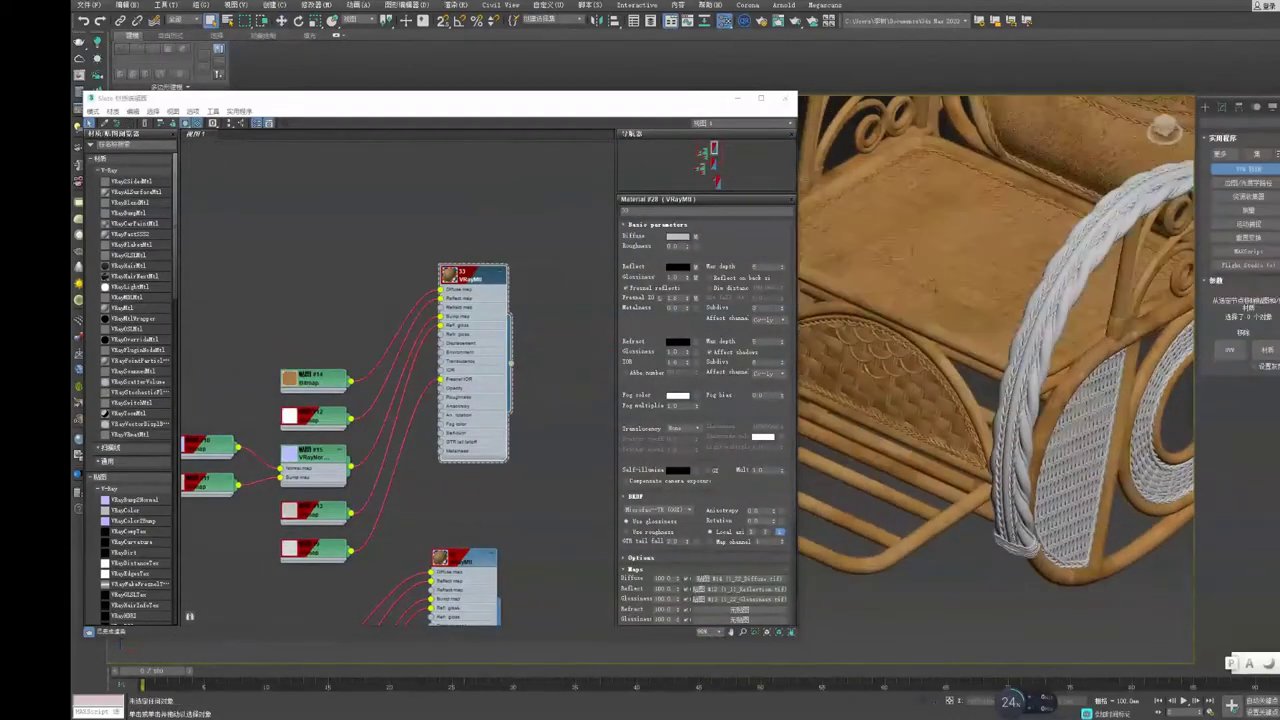
Step: Load the matching exported Height texture into the Height bitmap node
double_click(385, 330)
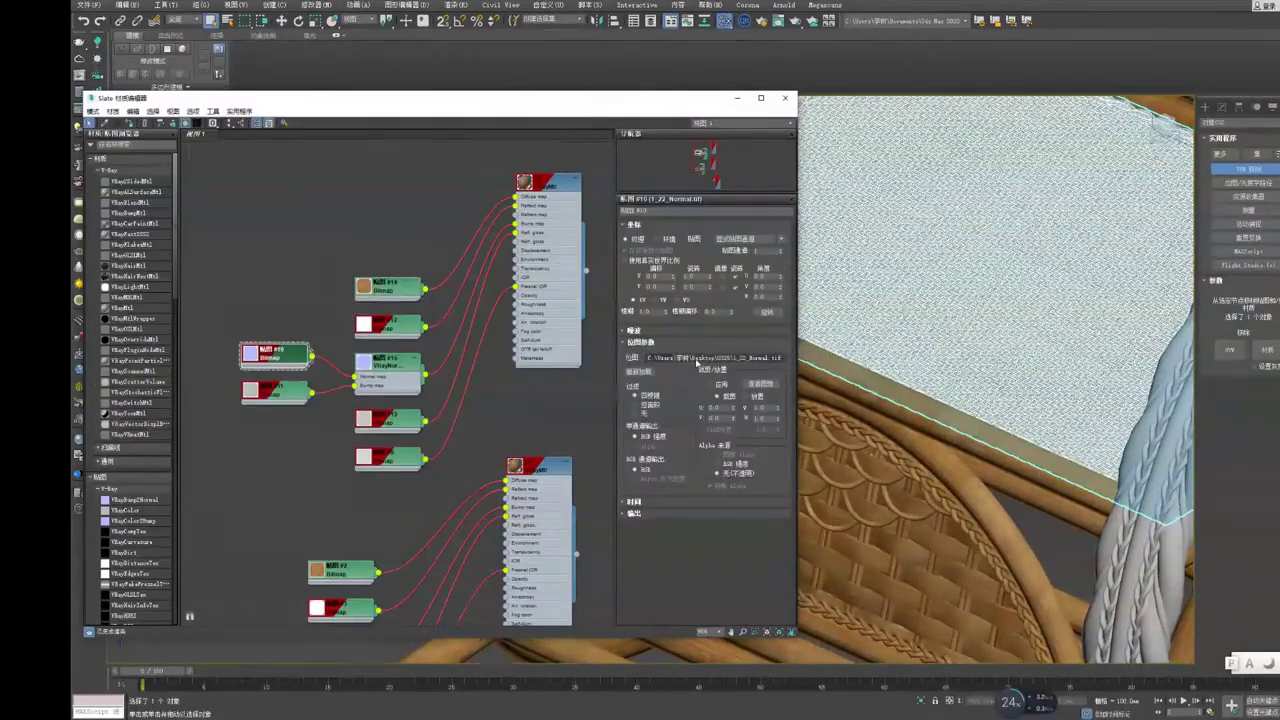
scroll(524, 260, "up", 1)
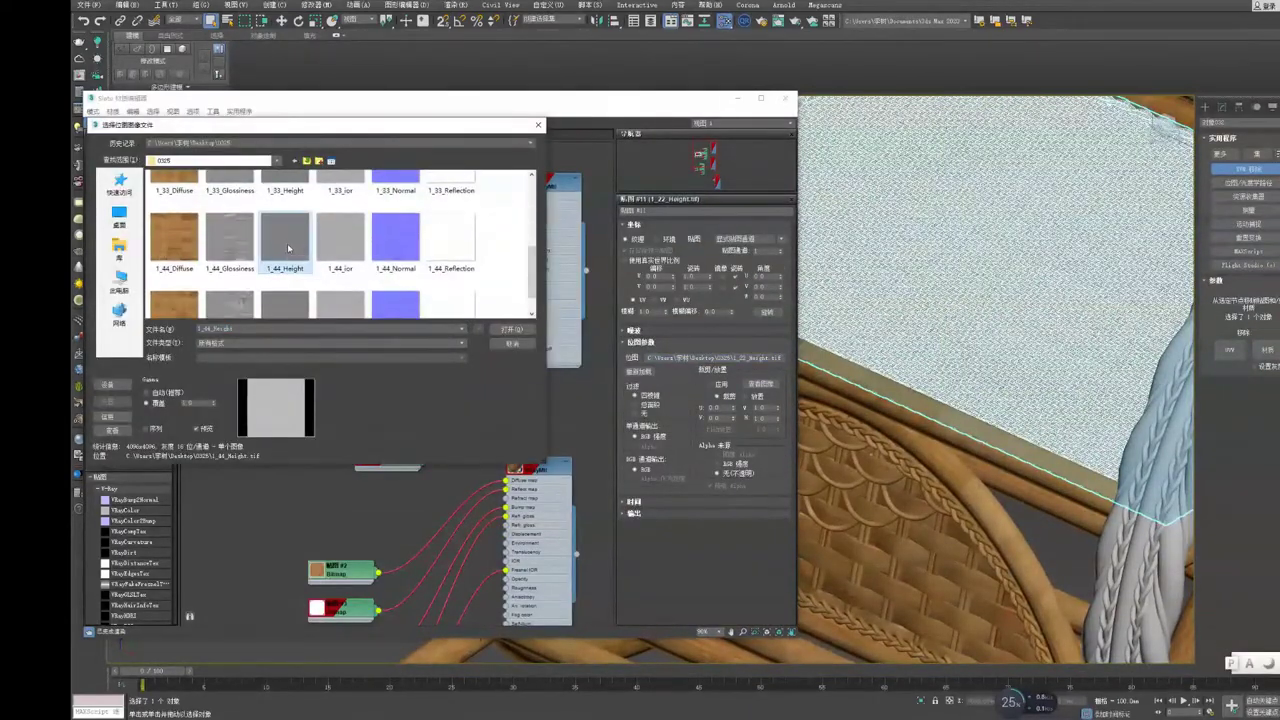
double_click(285, 215)
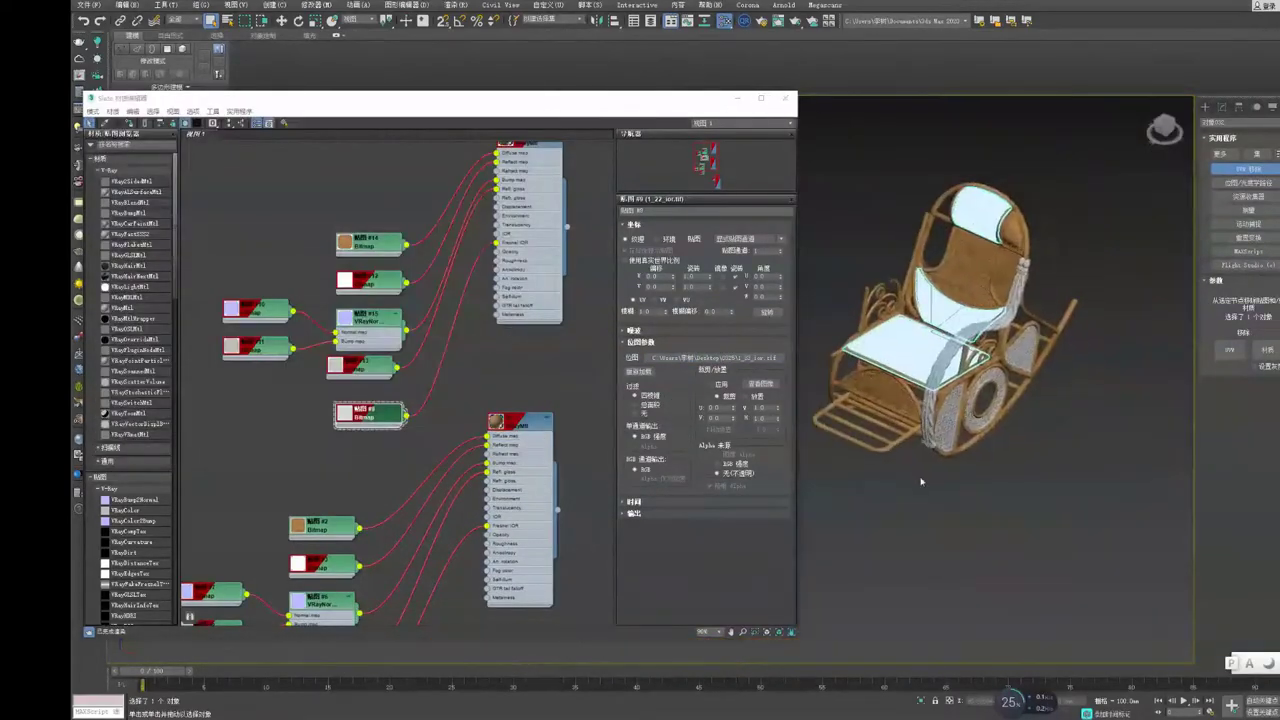
scroll(473, 484, "down", 5)
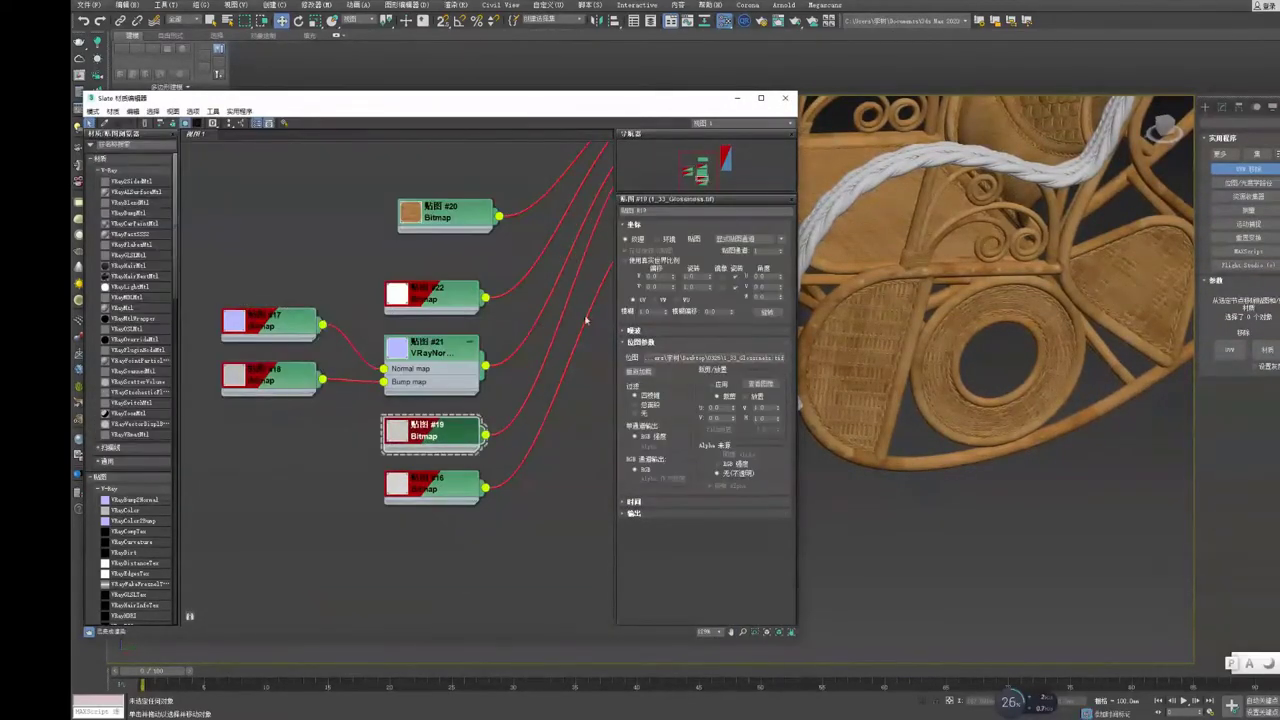
Step: Pick the next bitmap's texture file and arrange the VRayNormal and Glossiness nodes
left_click(712, 357)
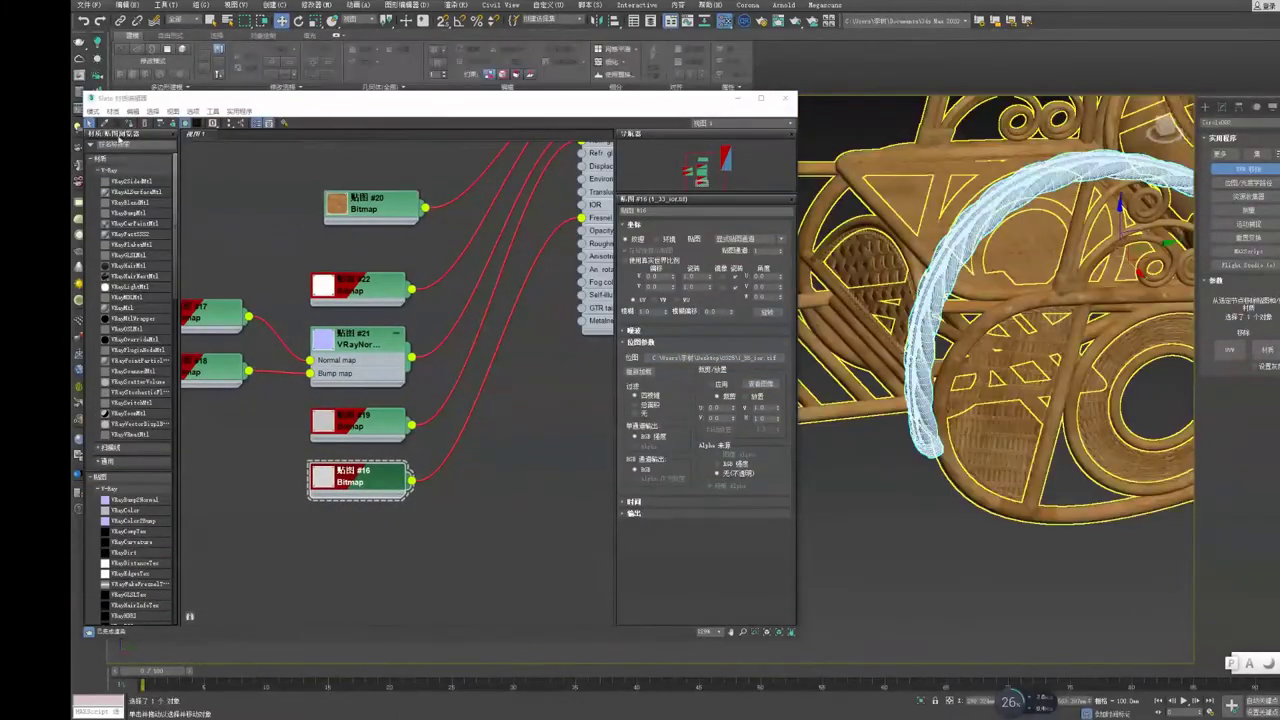
scroll(429, 474, "down", 5)
scroll(429, 474, "down", 3)
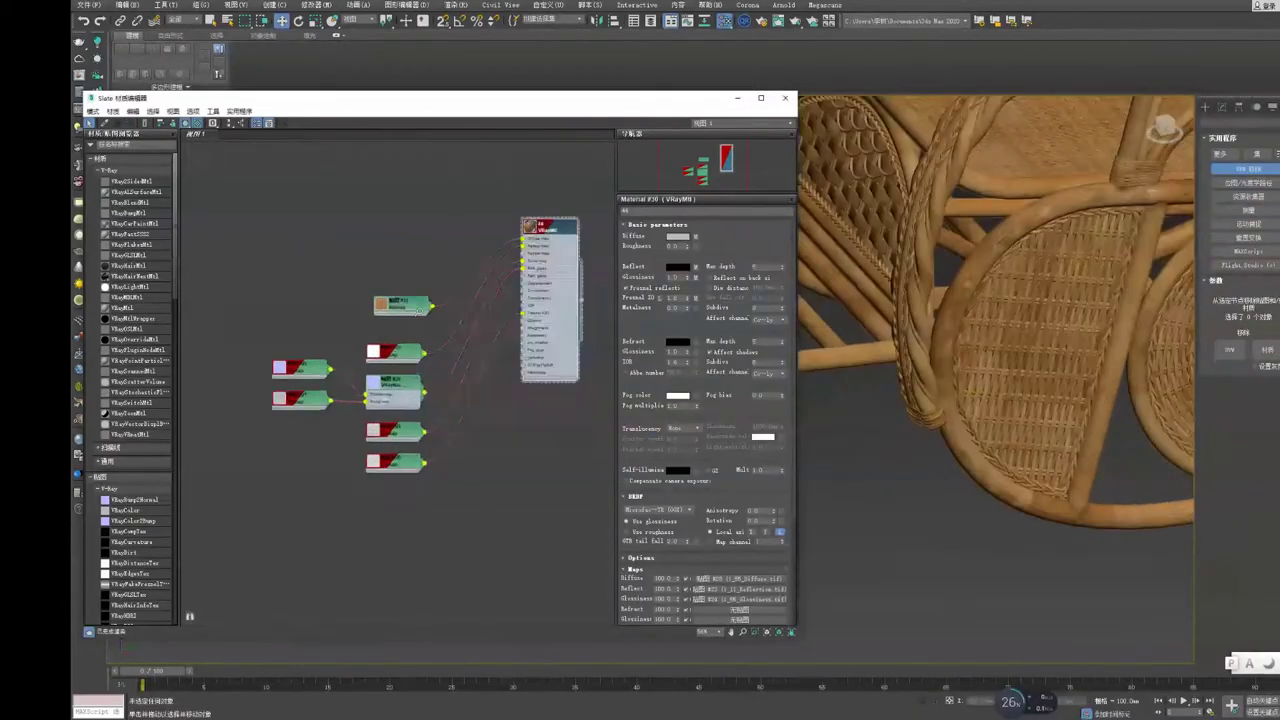
scroll(395, 383, "up", 2)
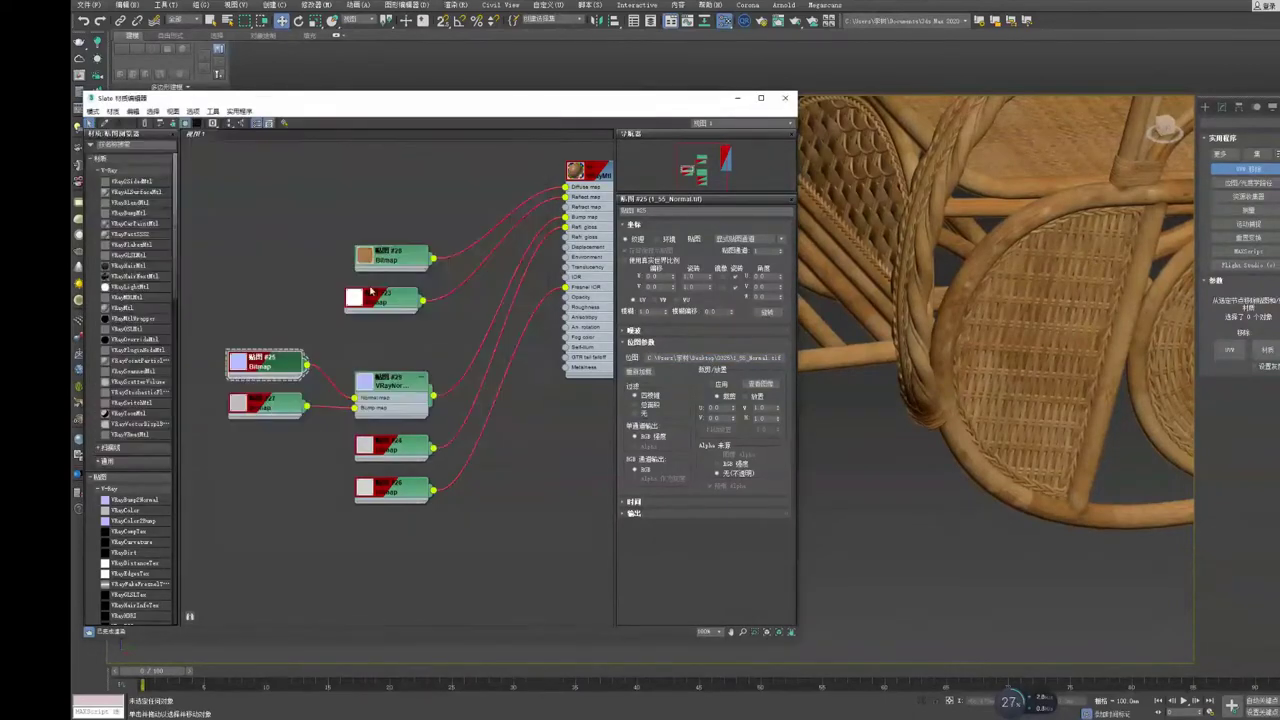
left_click_drag(390, 382, 390, 350)
right_click(397, 447)
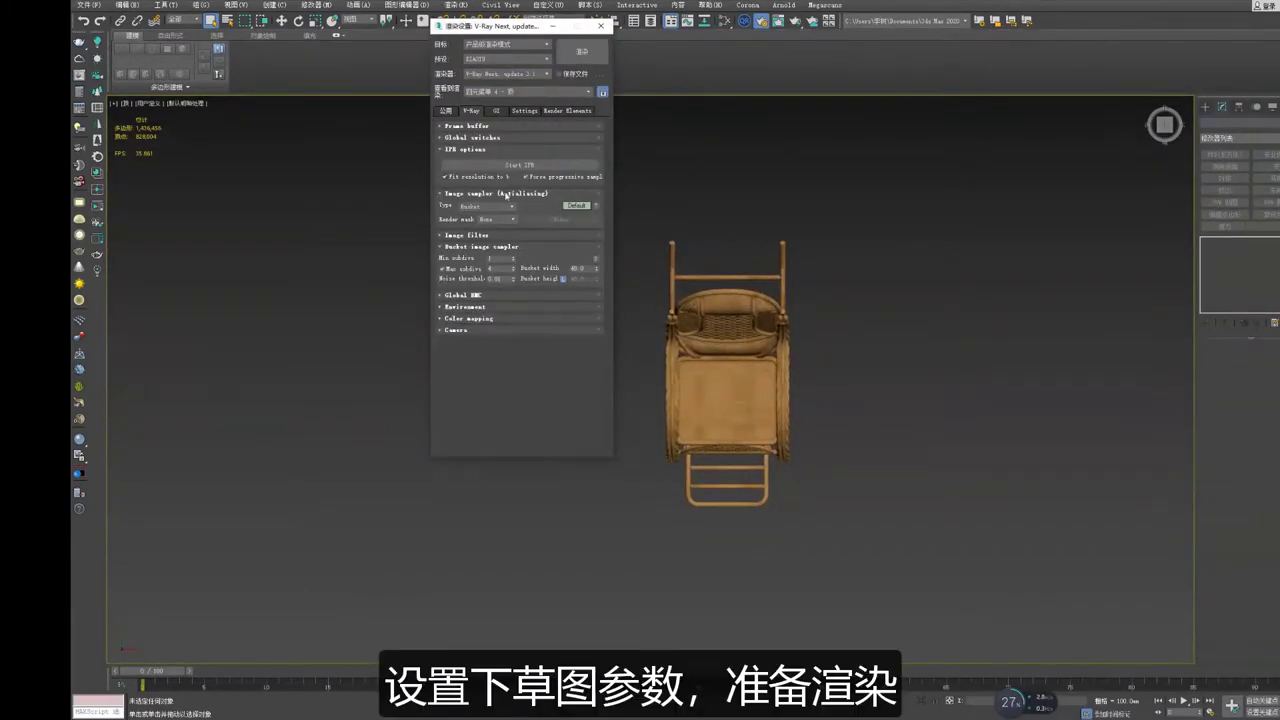
Step: Bring up the Slate Material Editor next to the environment settings
key("m")
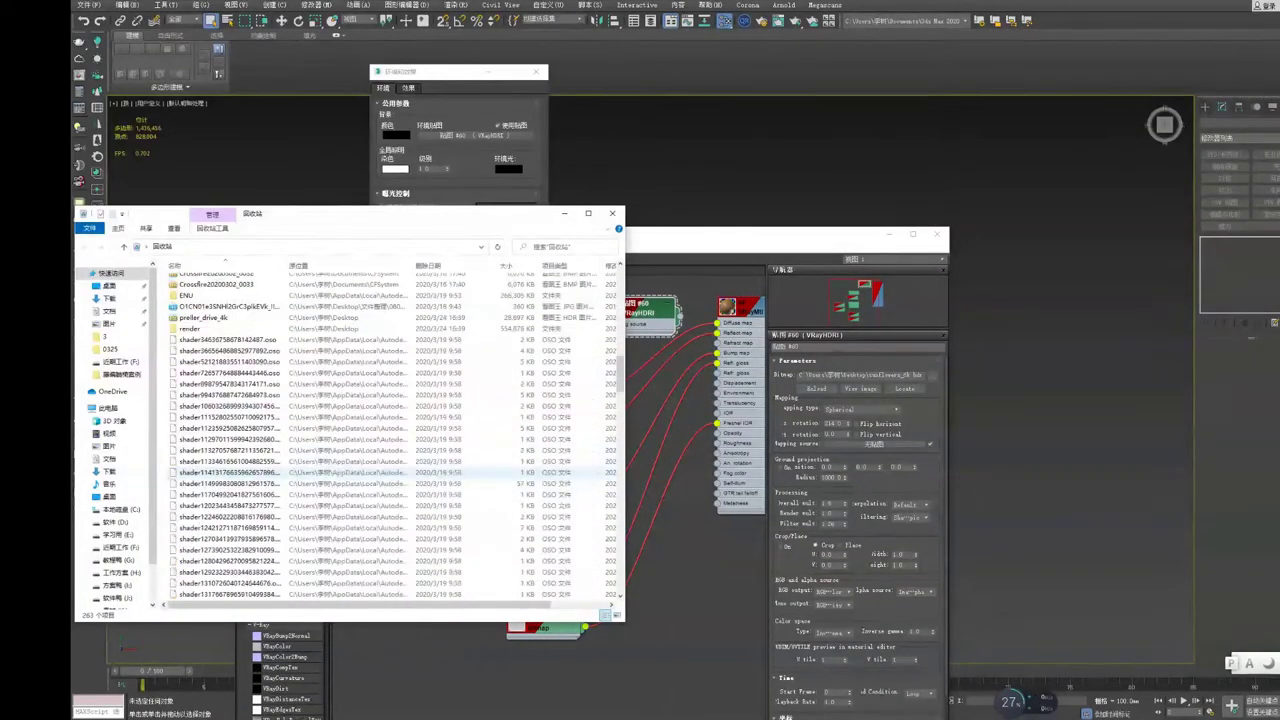
Step: Restore the preller_drive_4k HDRI file from the Recycle Bin
scroll(400, 450, "up", 15)
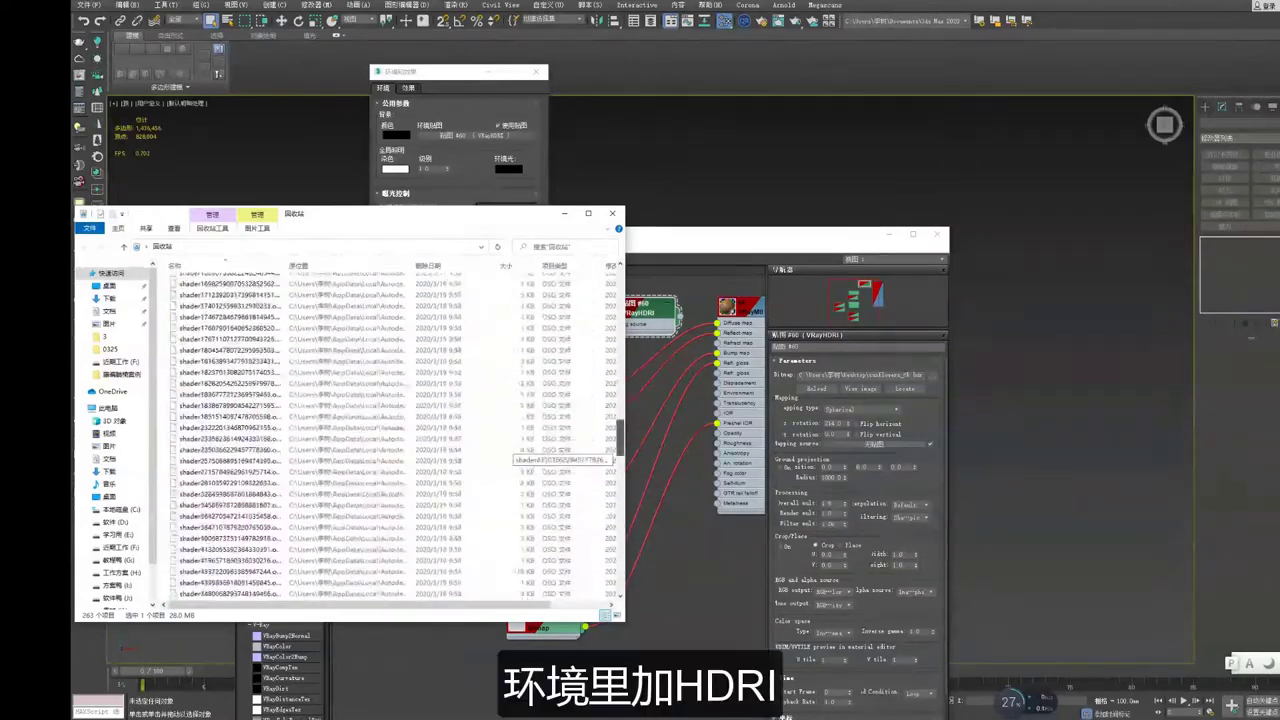
scroll(390, 435, "down", 10)
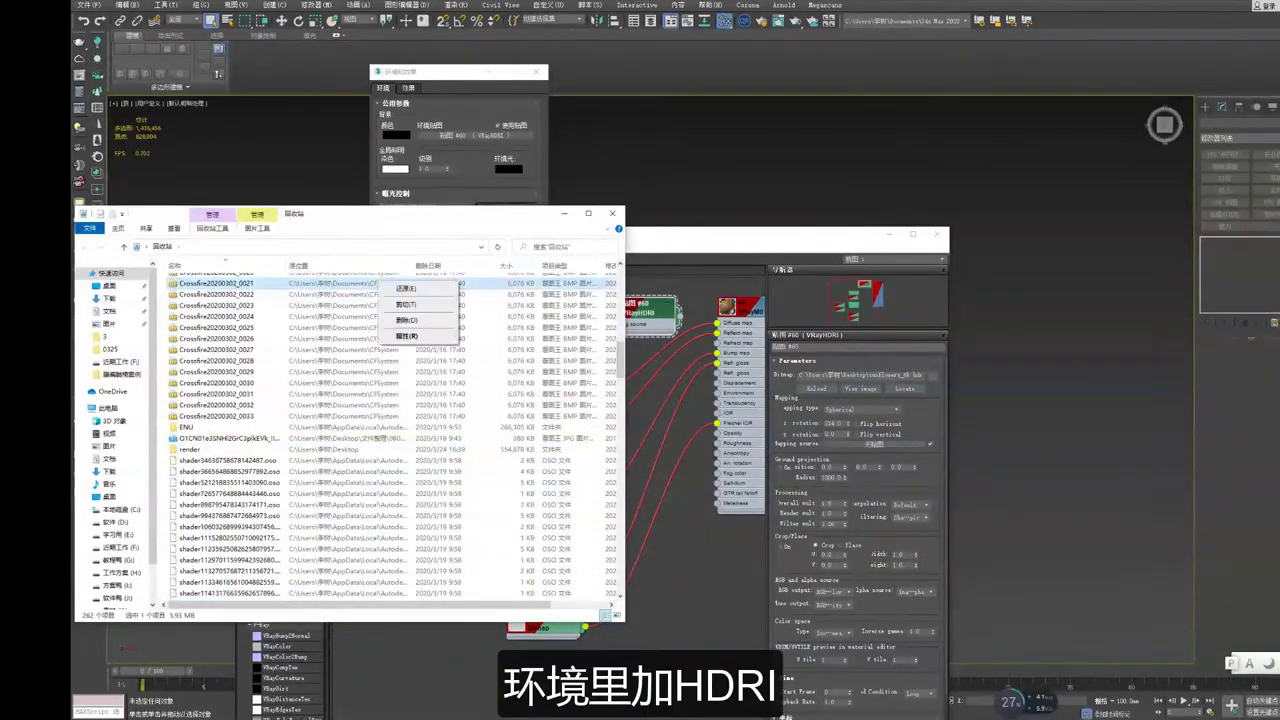
left_click(612, 213)
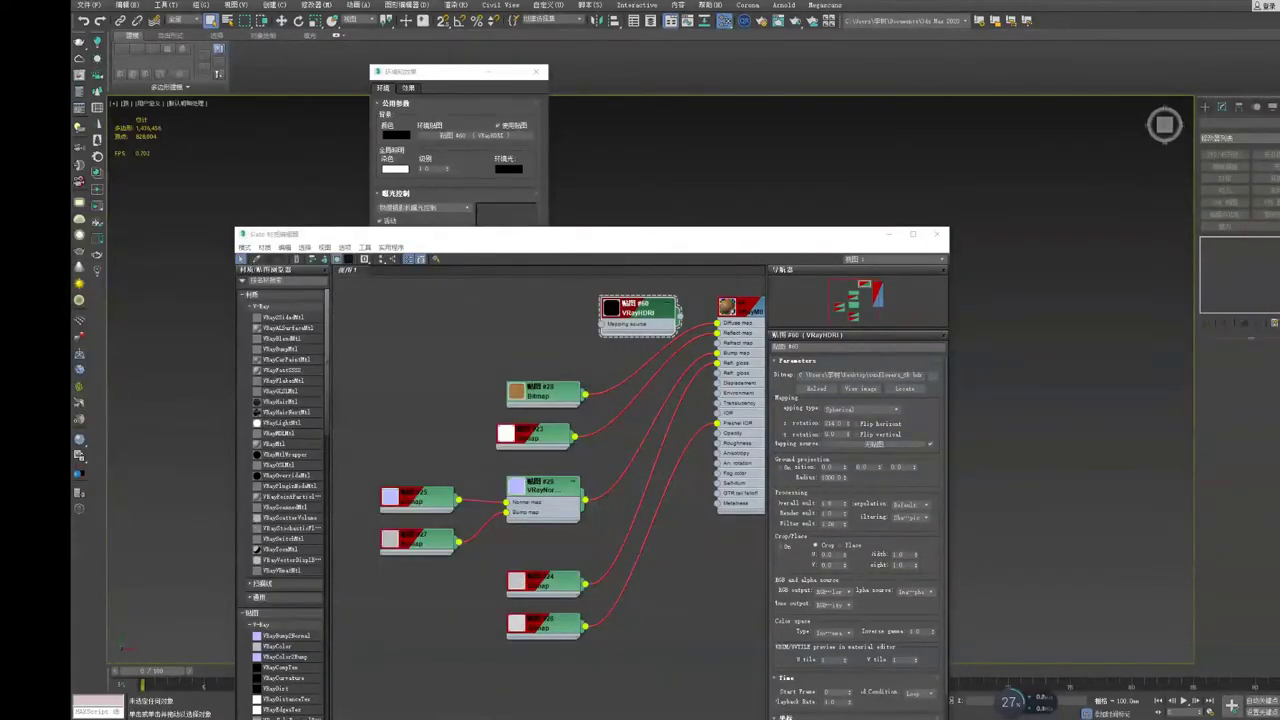
key("Escape")
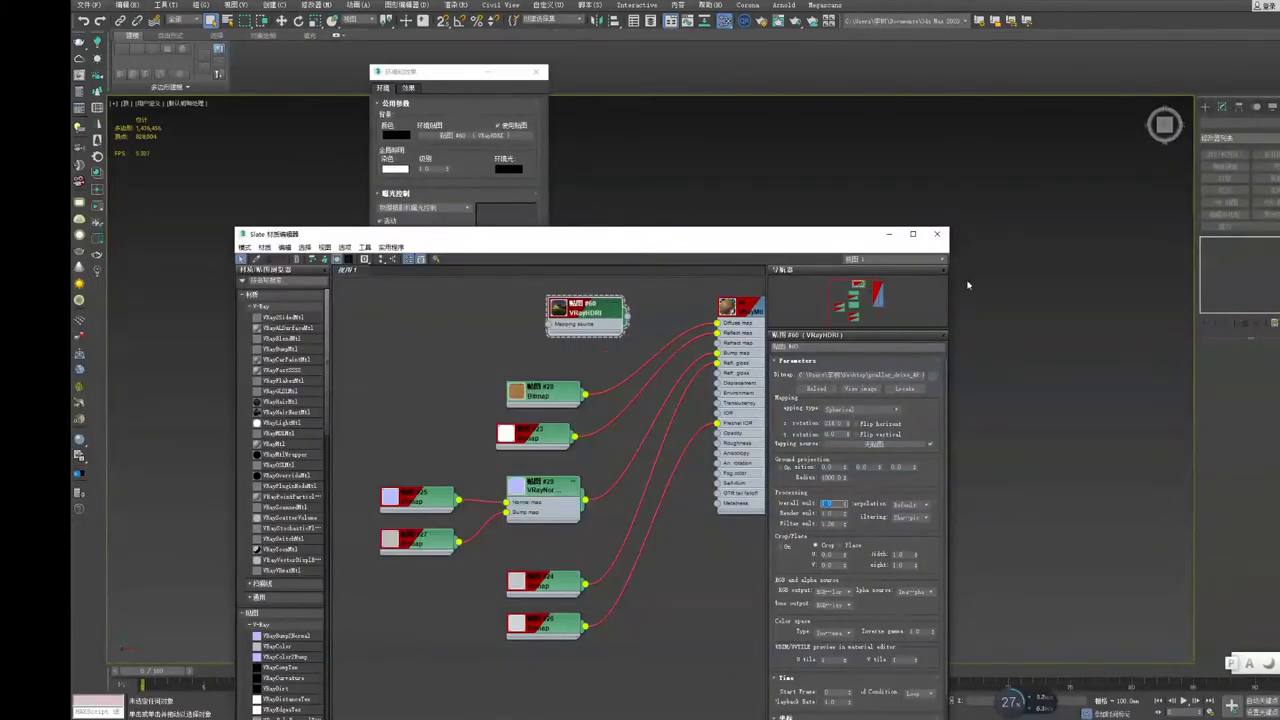
Step: Close the editors and frame the grey backdrop plane in the viewport
left_click(937, 234)
left_click(536, 72)
left_click(389, 149)
key("z")
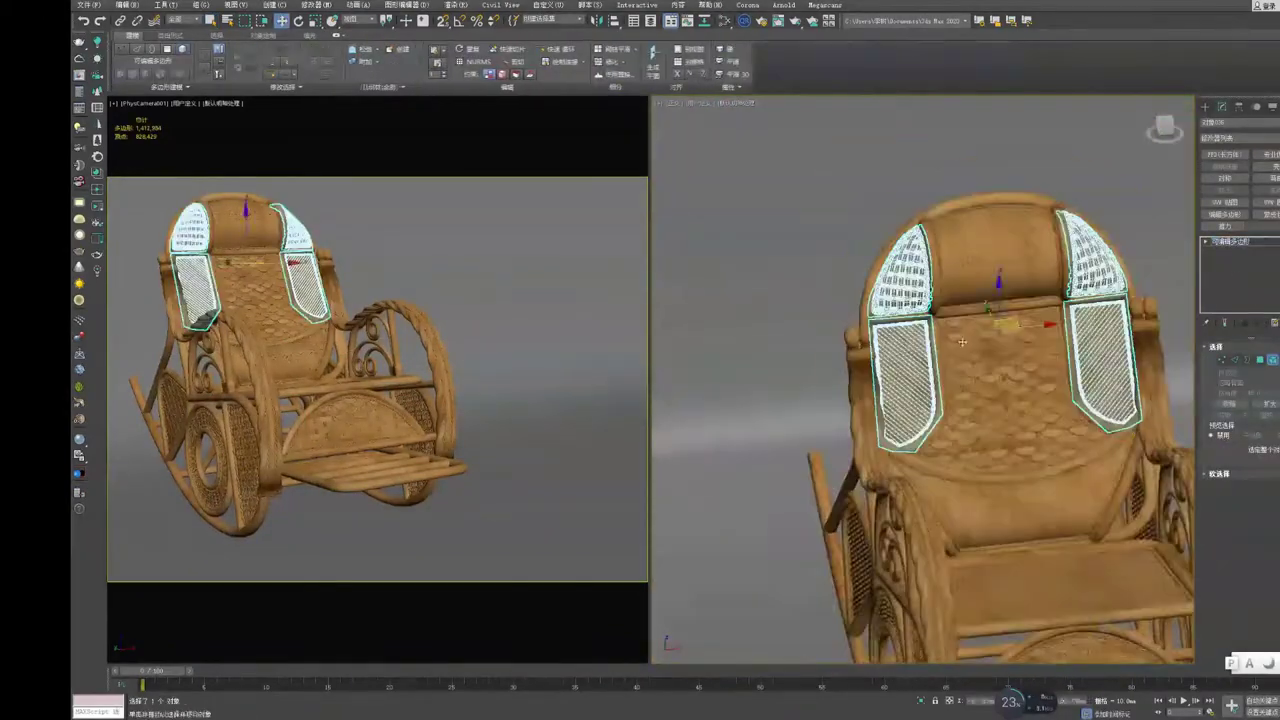
Step: Switch the right viewport to Top and move the camera closer to the chair
key("t")
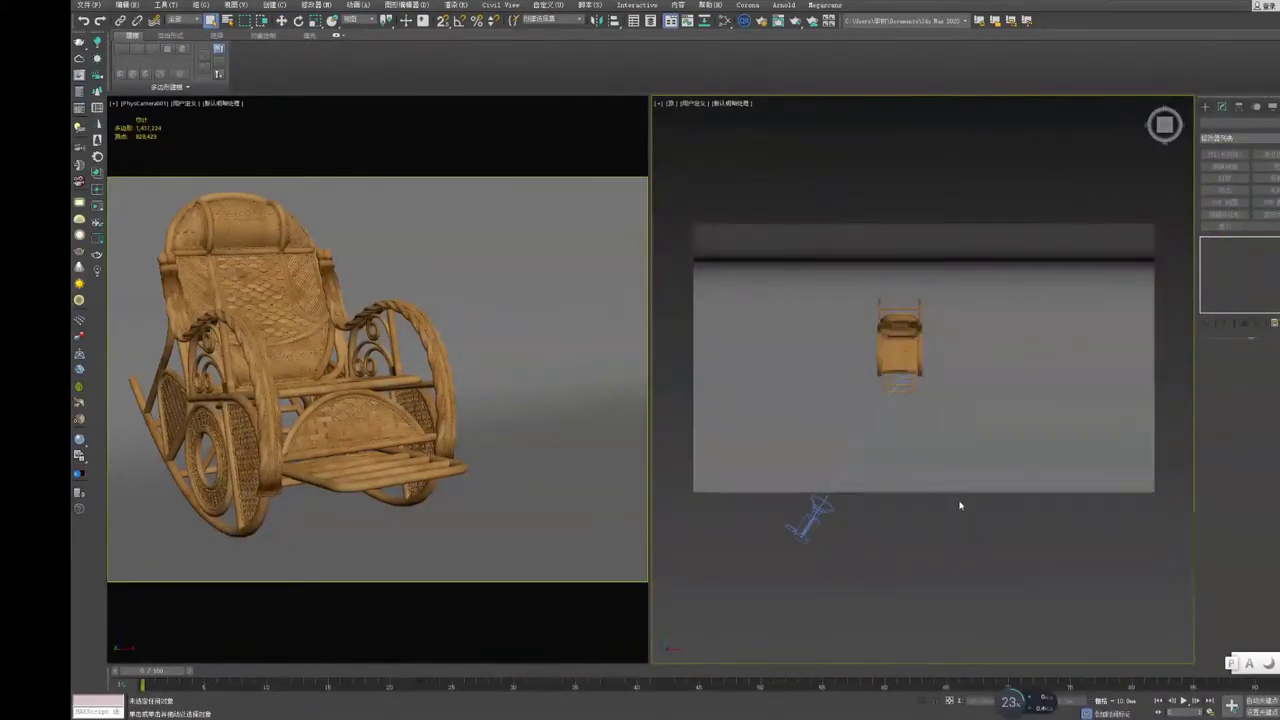
key("w")
left_click_drag(814, 517, 791, 571)
scroll(900, 450, "up", 3)
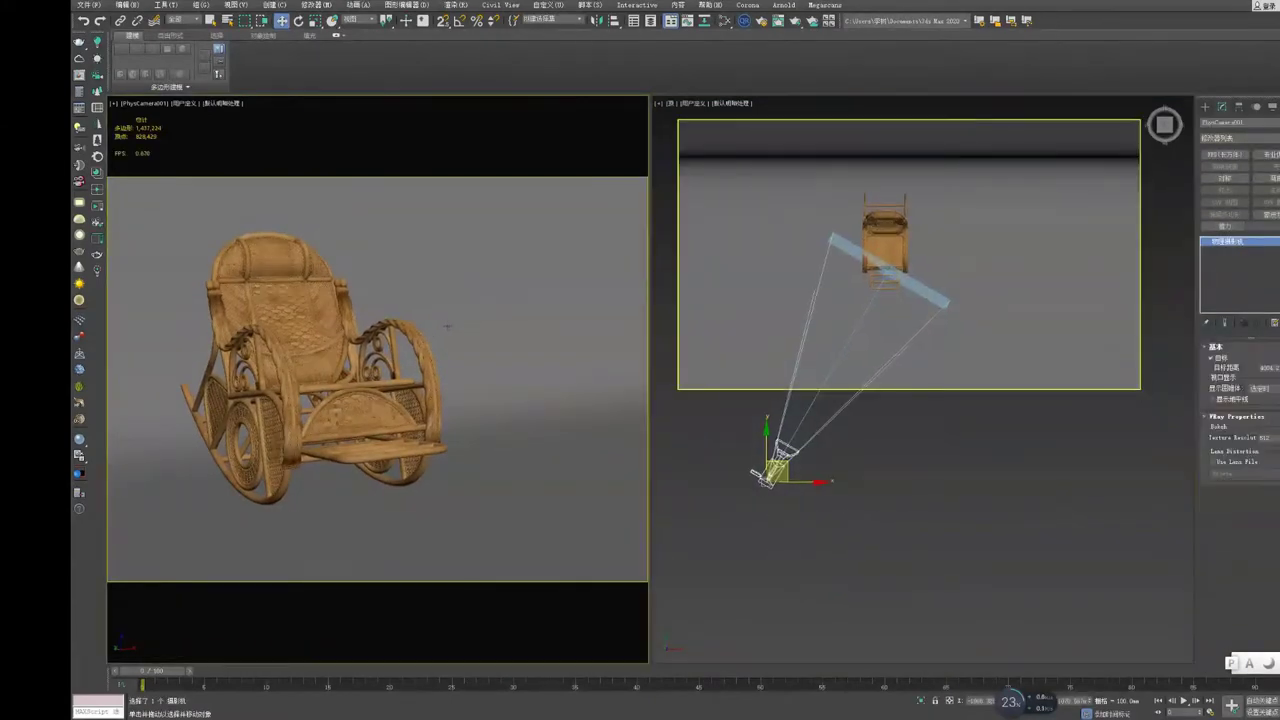
Step: Render the PhysCamera view several times, maximizing the camera viewport
key("shift+q")
key("F10")
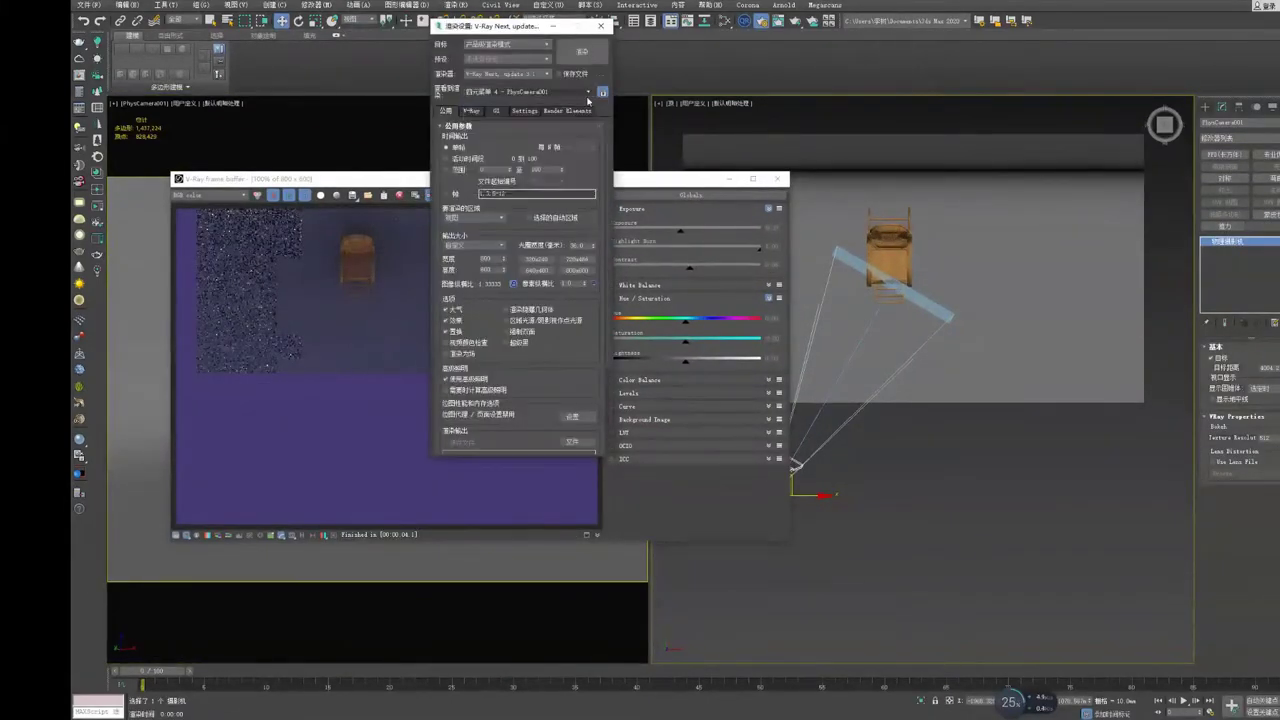
left_click(601, 26)
key("shift+q")
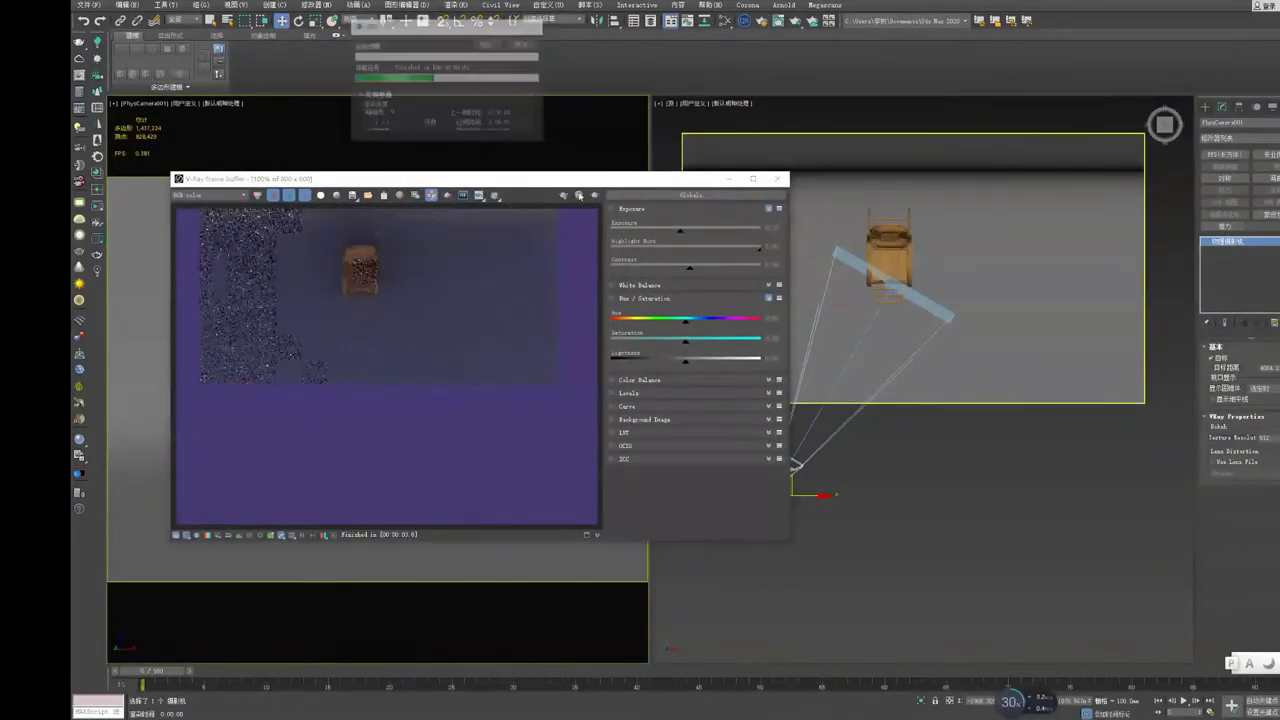
key("alt+w")
key("shift+q")
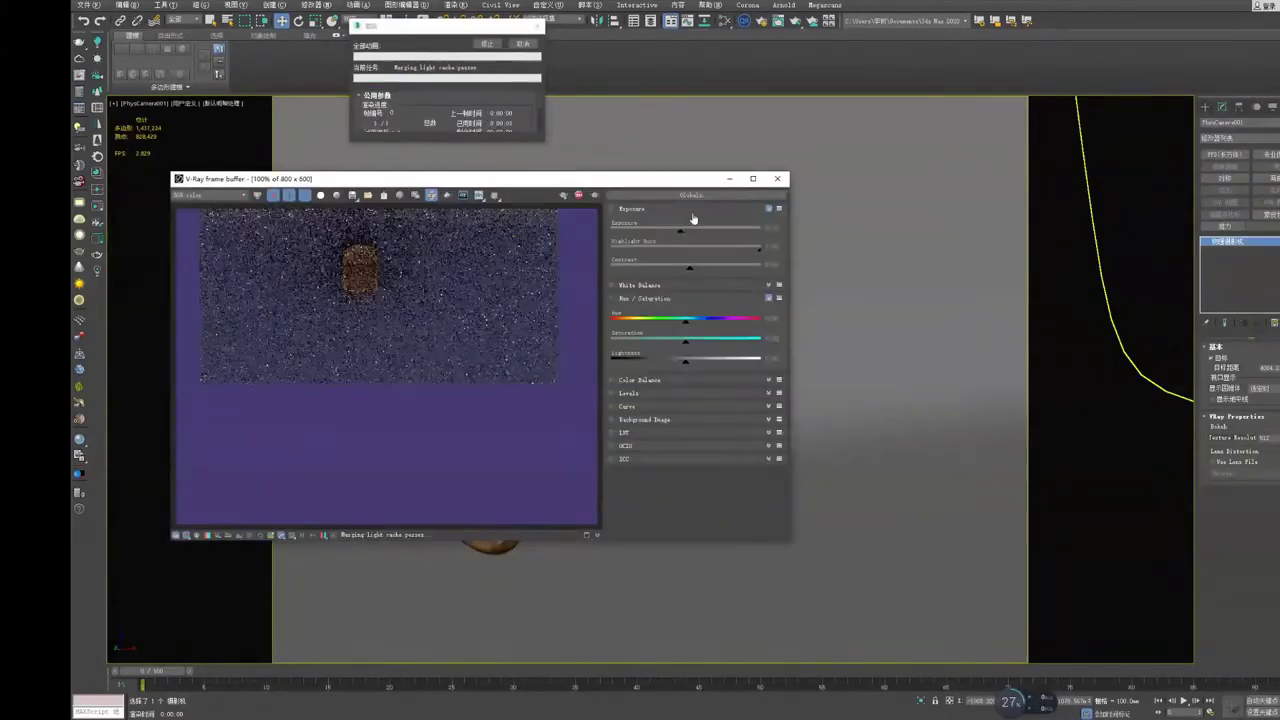
key("shift+q")
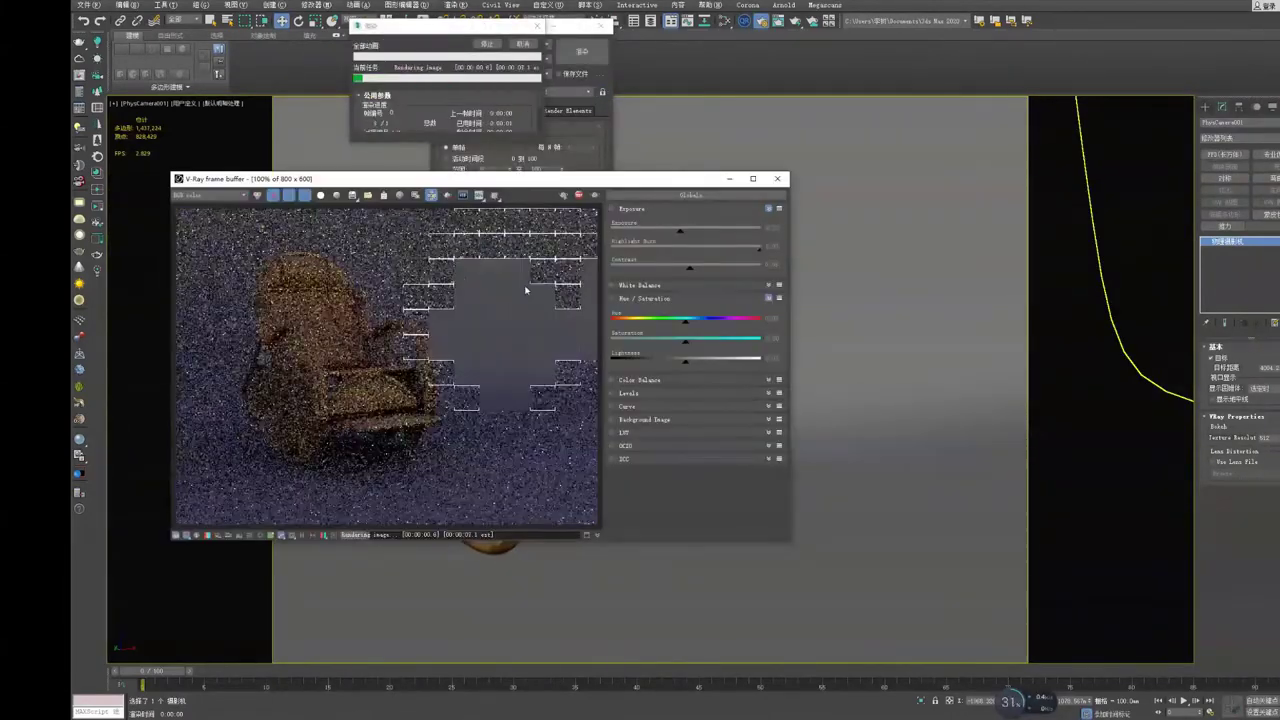
Step: Check the render elements list, then close Render Setup and the render preview window
left_click(567, 110)
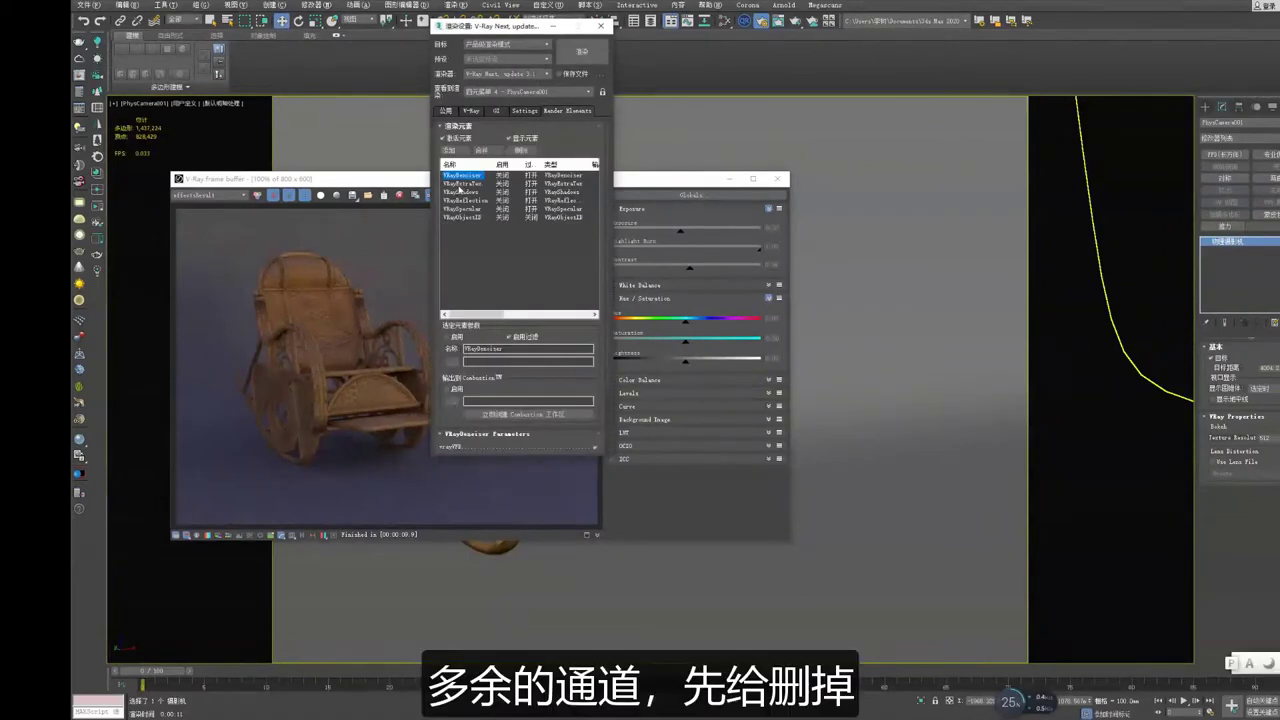
left_click(601, 26)
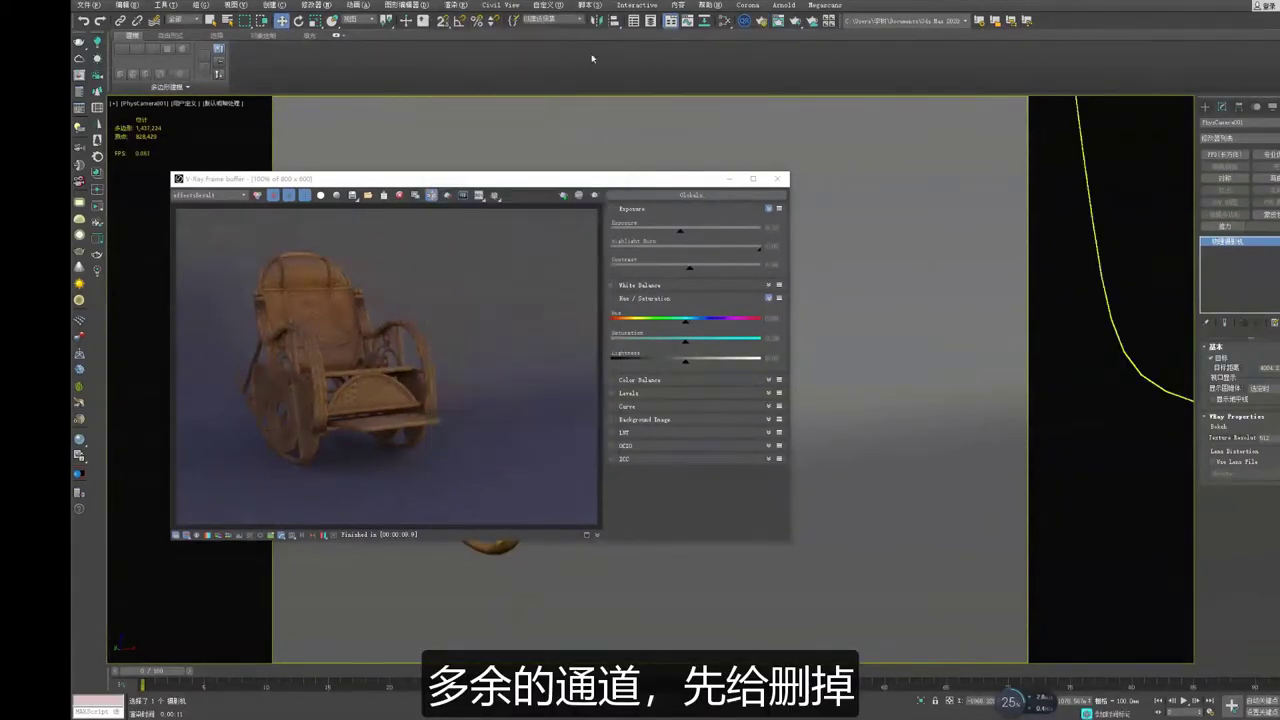
left_click(776, 180)
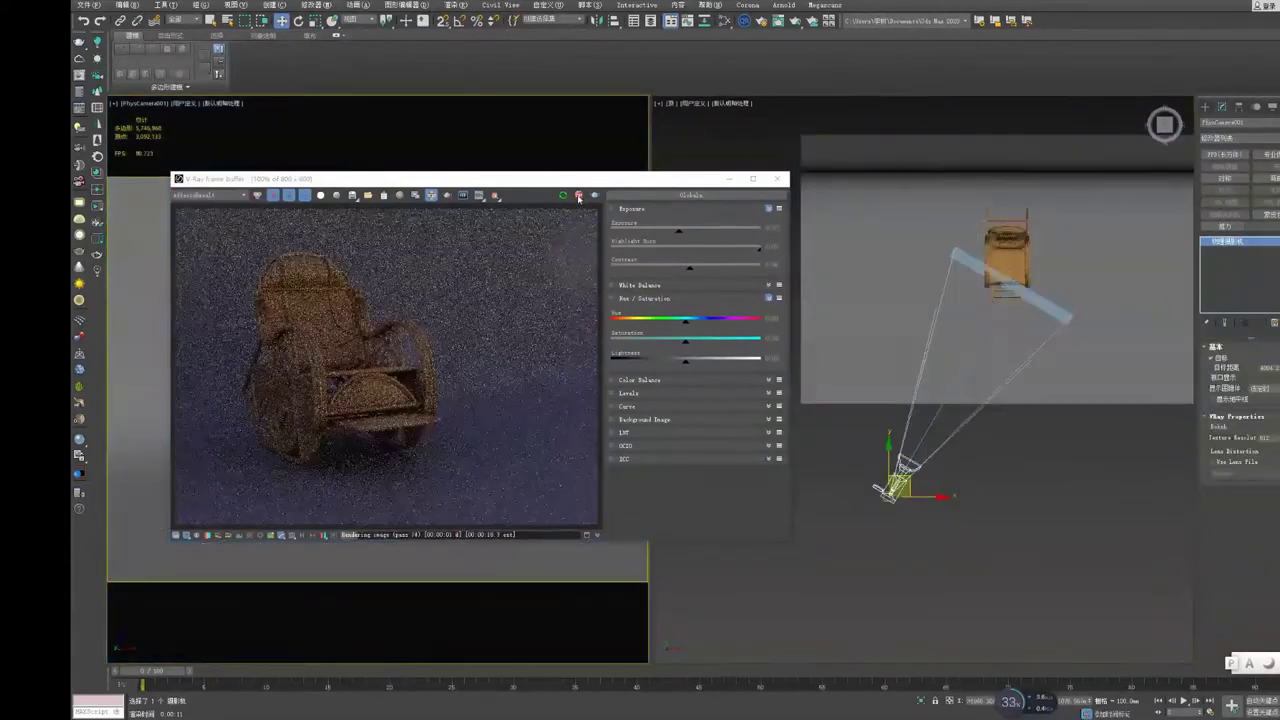
Step: Bring up the VRayHDRI environment map's settings in the Slate material editor
left_click(829, 434)
key("F10")
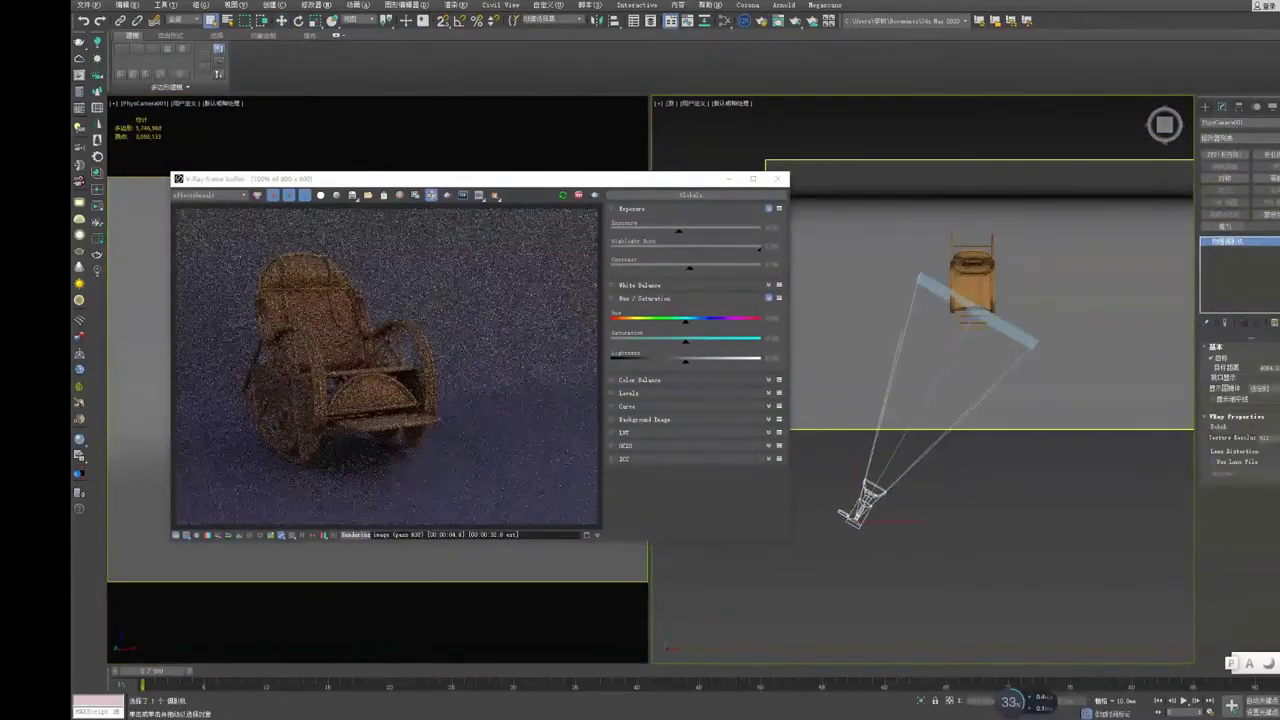
key("m")
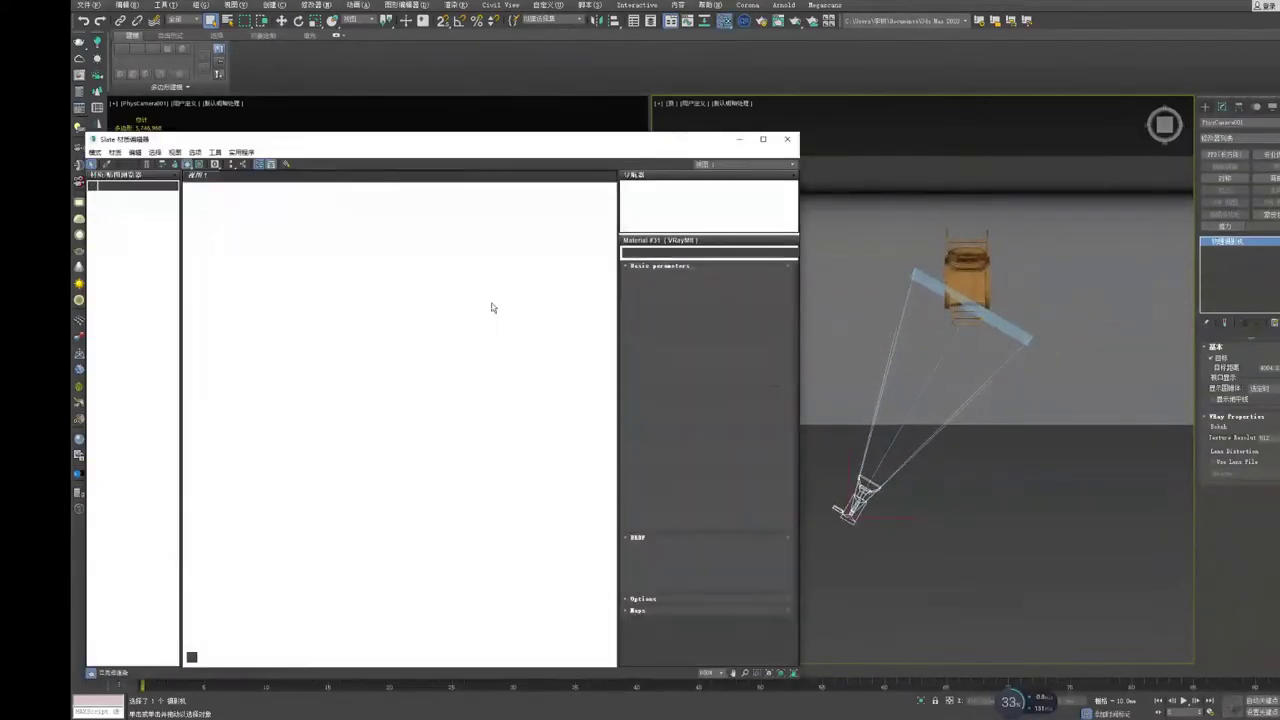
double_click(410, 247)
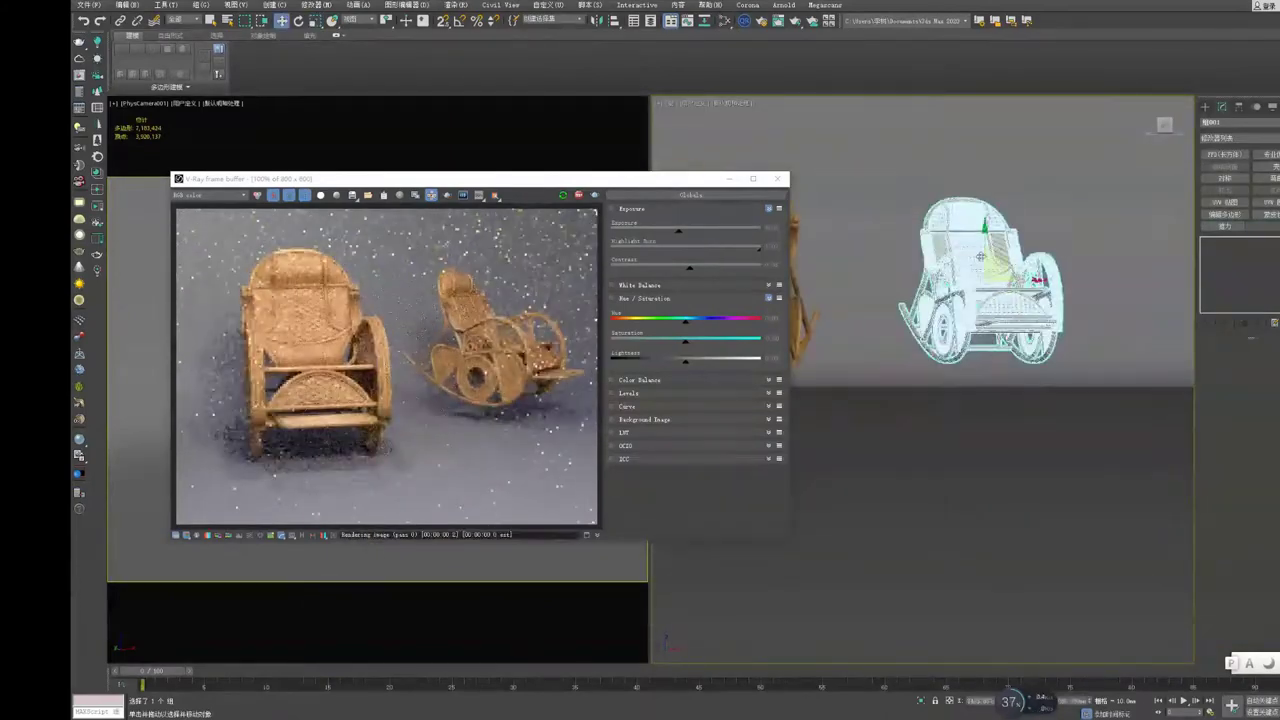
Step: Frame both chairs in a top view and render them at 1500 × 1125 output size
scroll(981, 256, "down", 3)
middle_click_drag(981, 256, 948, 441, "alt")
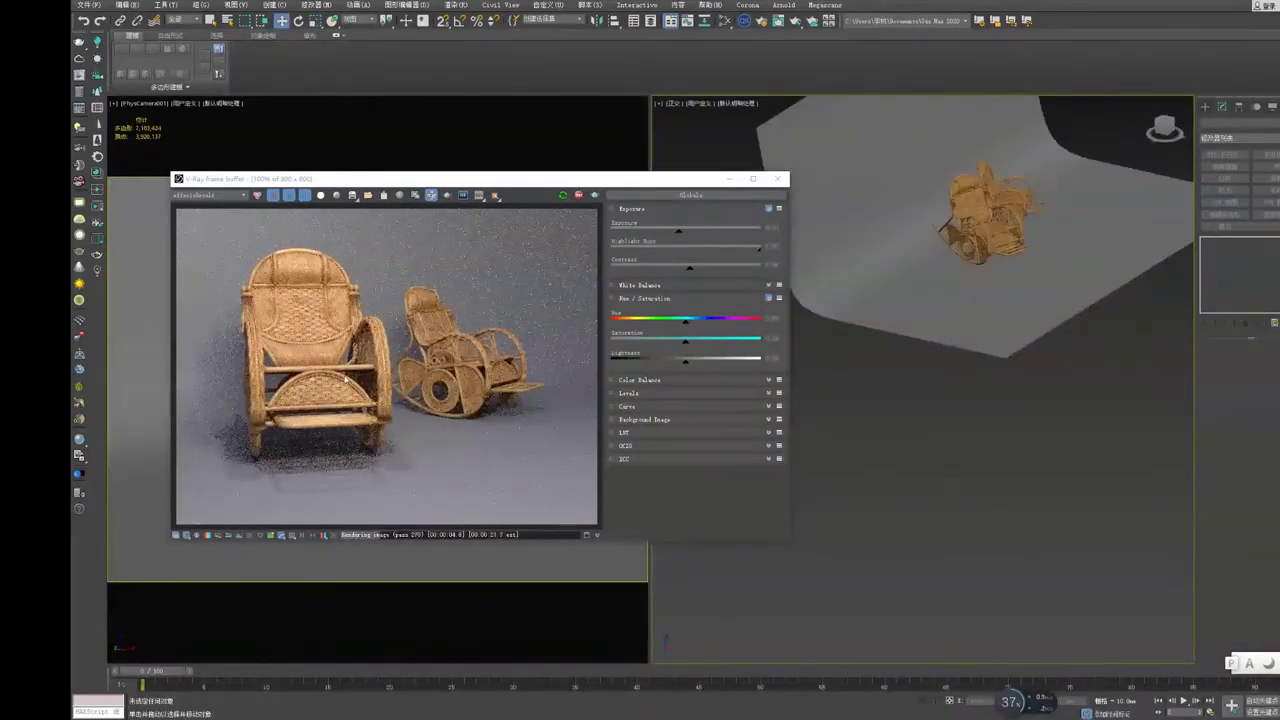
key("t")
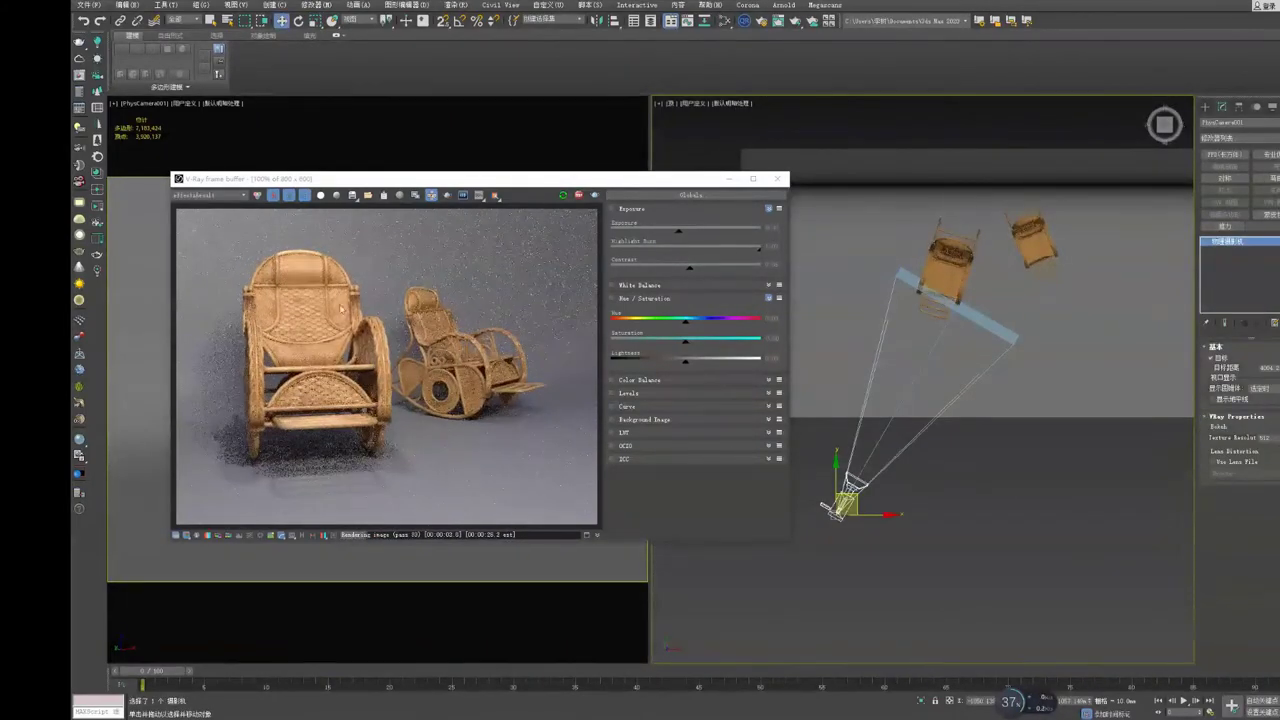
middle_click_drag(911, 524, 884, 502)
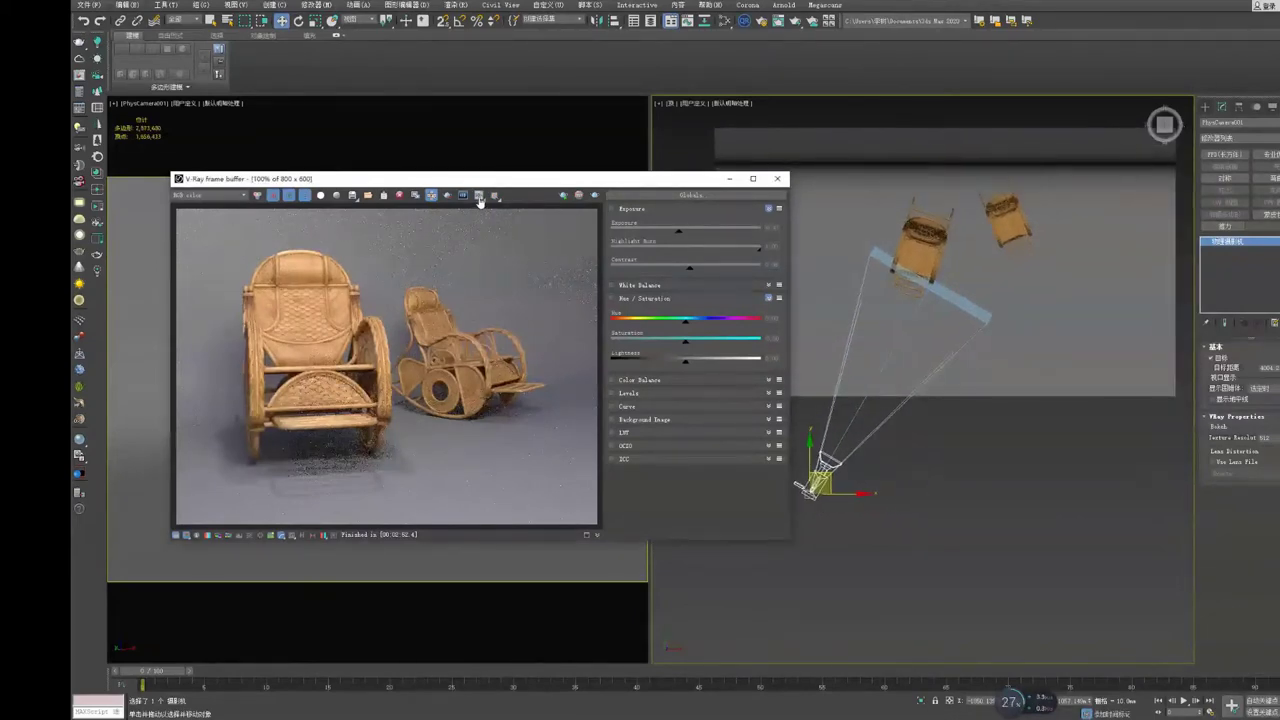
key("F10")
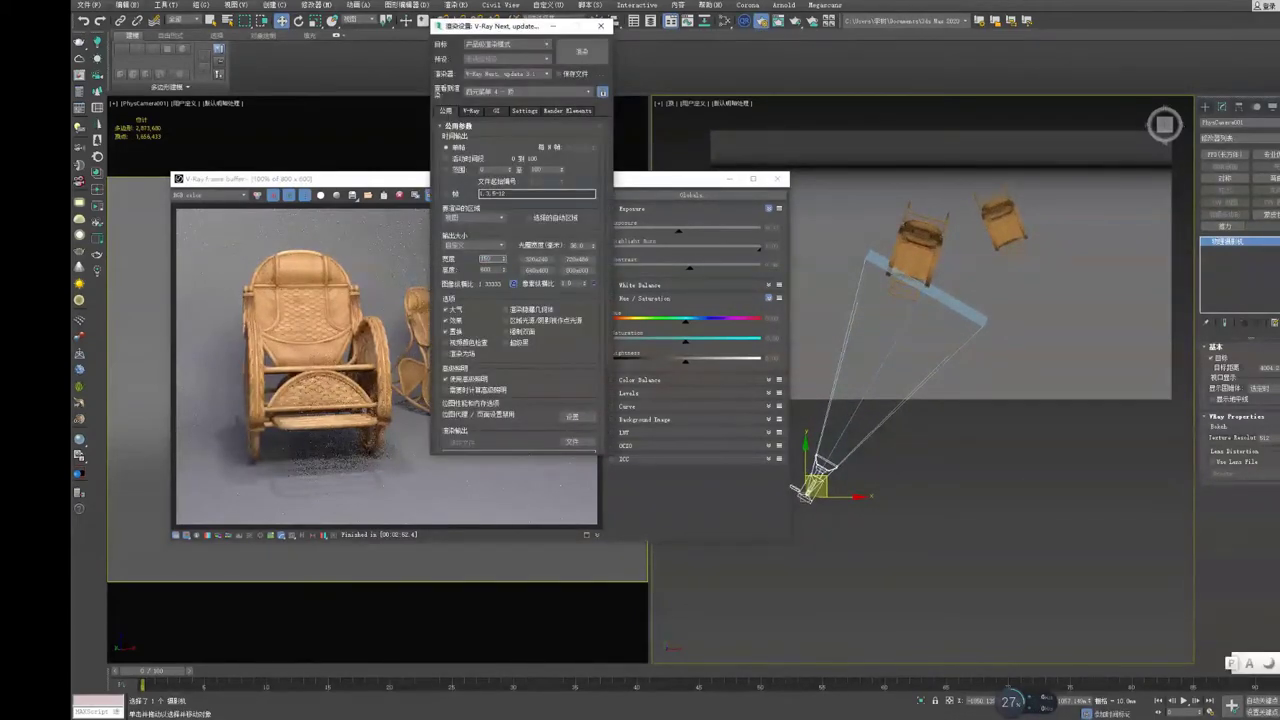
key("Return")
key("shift+q")
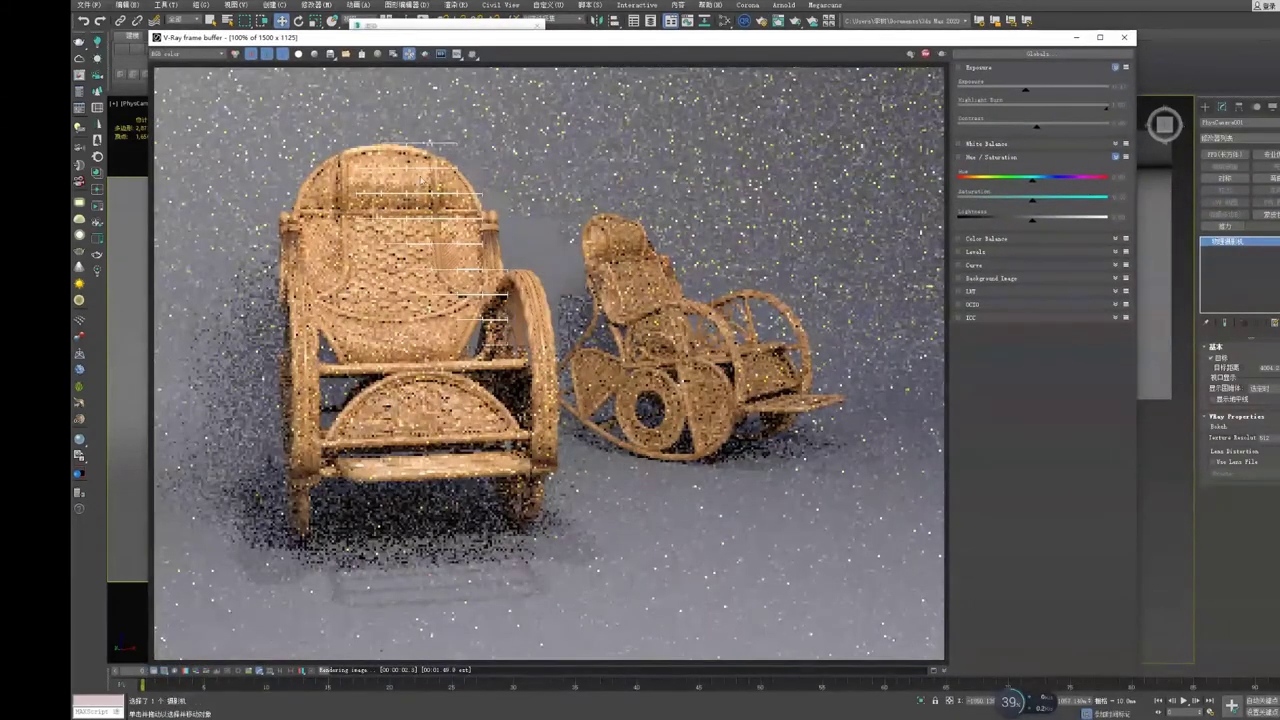